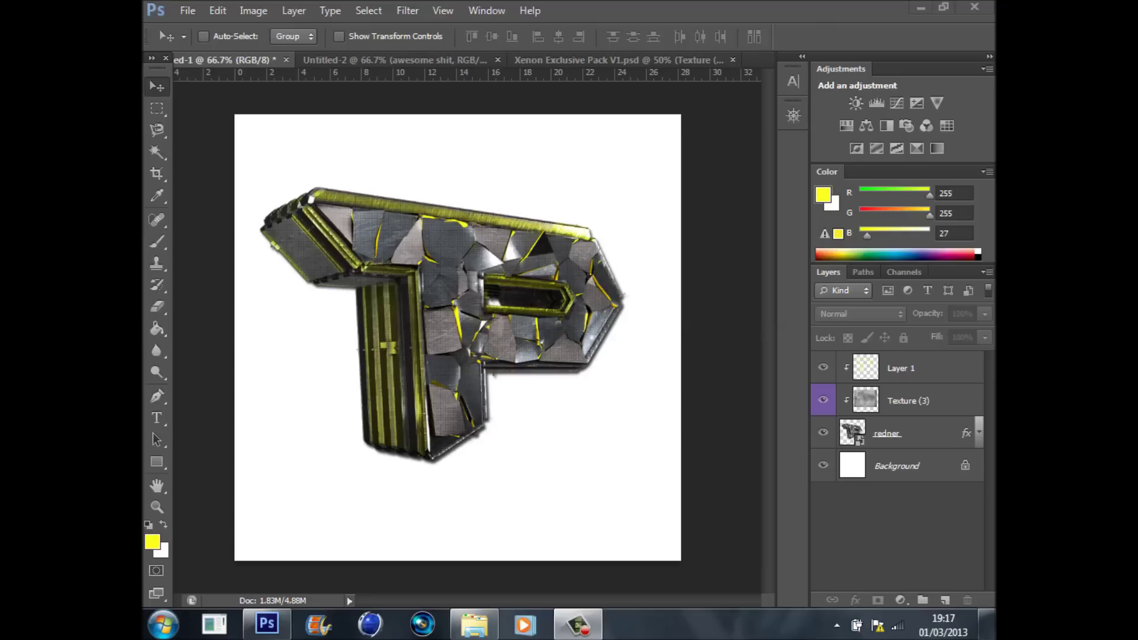
Lower the opacity of the clipped overlay Layer 1 to 65%.
{"action": "left_click", "coordinate": [925, 368]}
{"action": "left_click", "coordinate": [985, 314]}
{"action": "mouse_move", "coordinate": [980, 333]}
{"action": "left_mouse_down"}
{"action": "mouse_move", "coordinate": [946, 333]}
{"action": "mouse_move", "coordinate": [959, 333]}
{"action": "left_mouse_up"}
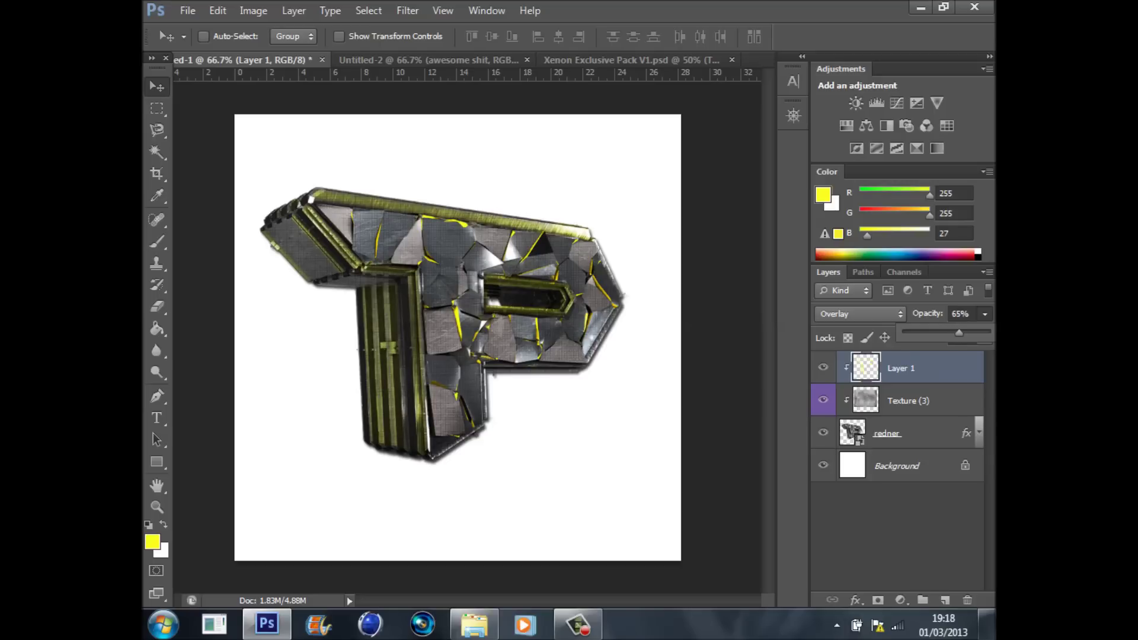
{"action": "left_click", "coordinate": [901, 527]}
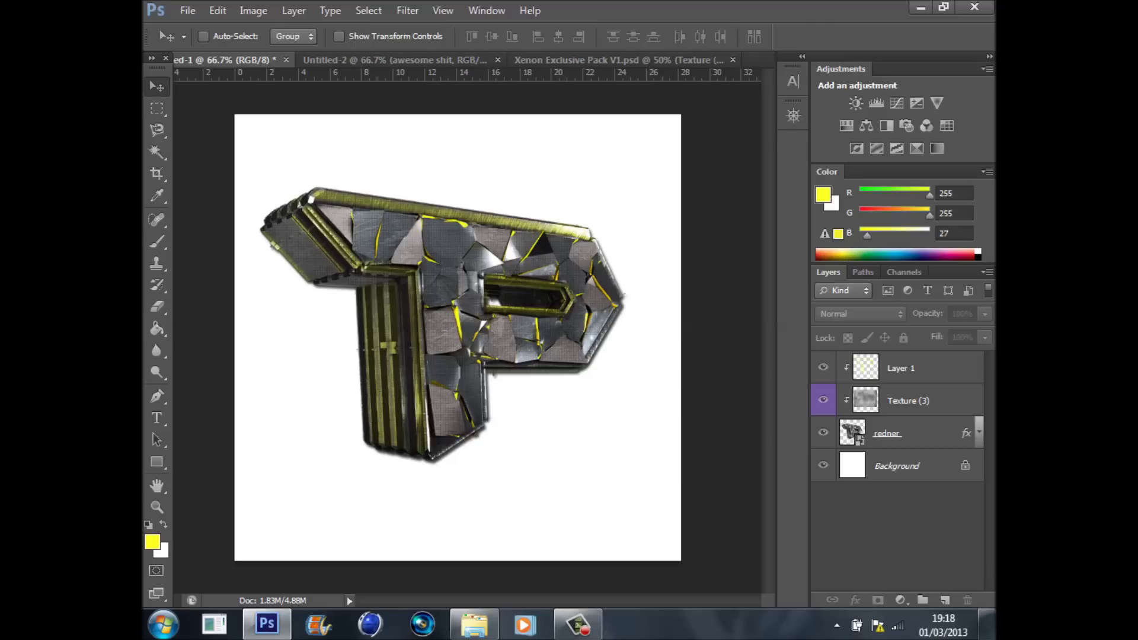
Merge Layer 1, Texture (3) and the redner layer into a single layer.
{"action": "left_click", "coordinate": [918, 433]}
{"action": "left_click", "coordinate": [919, 368], "text": "shift"}
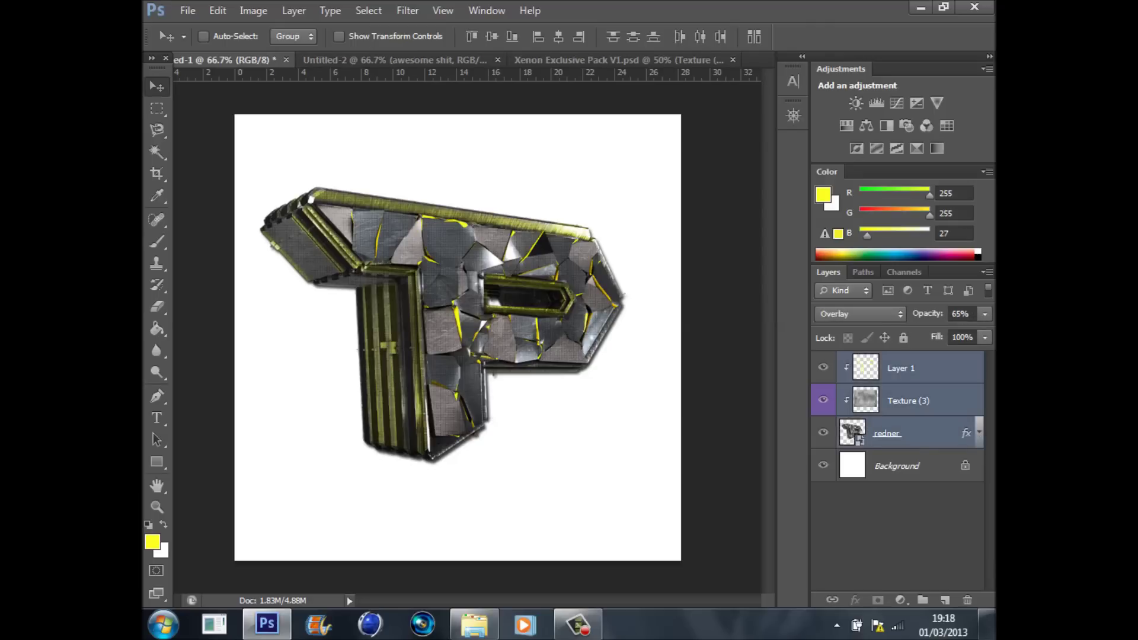
{"action": "right_click", "coordinate": [912, 380]}
{"action": "left_click", "coordinate": [764, 406]}
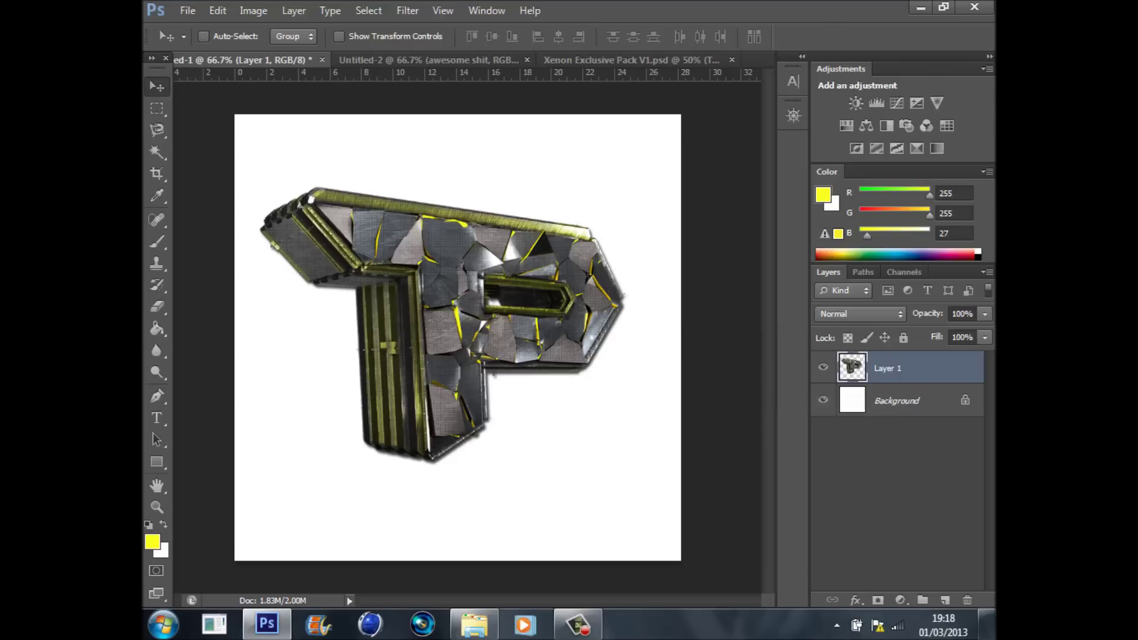
Scale the merged 3D letter to about 120% and centre it horizontally on the canvas, applying the transform.
{"action": "key", "text": "ctrl+t"}
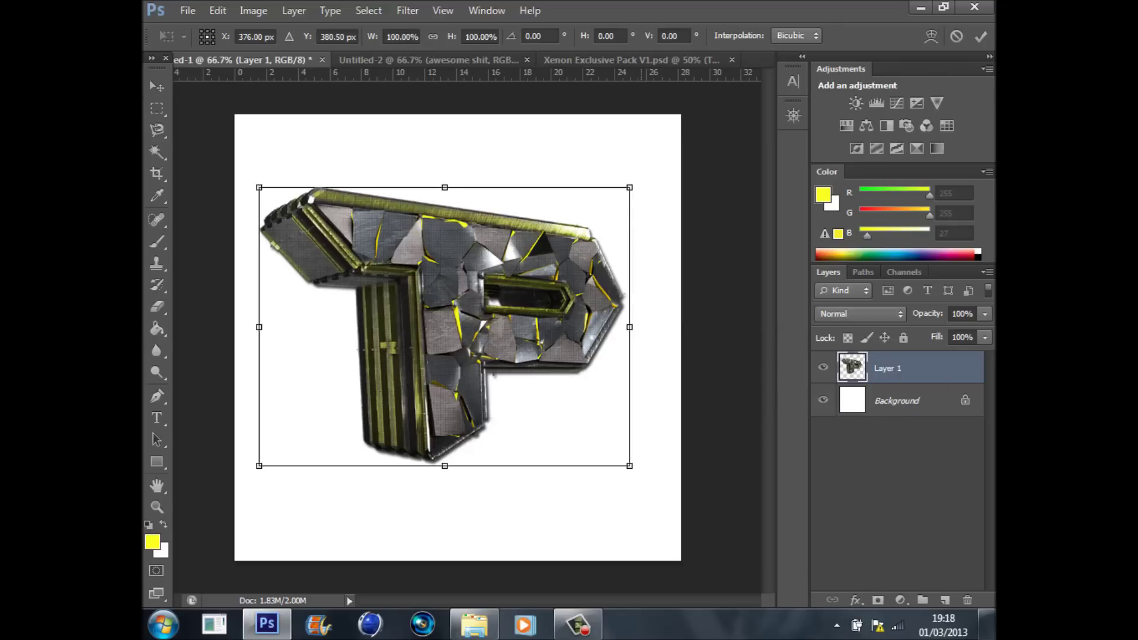
{"action": "left_click_drag", "start_coordinate": [631, 186], "coordinate": [702, 133]}
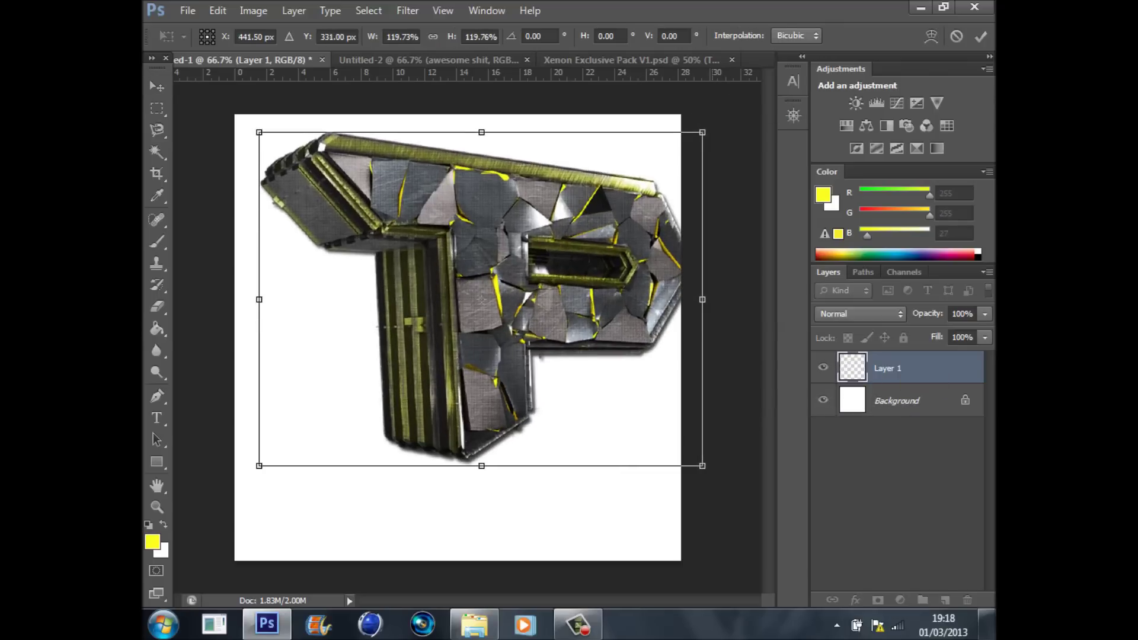
{"action": "left_click_drag", "start_coordinate": [589, 270], "coordinate": [603, 301]}
{"action": "left_click_drag", "start_coordinate": [617, 253], "coordinate": [631, 206]}
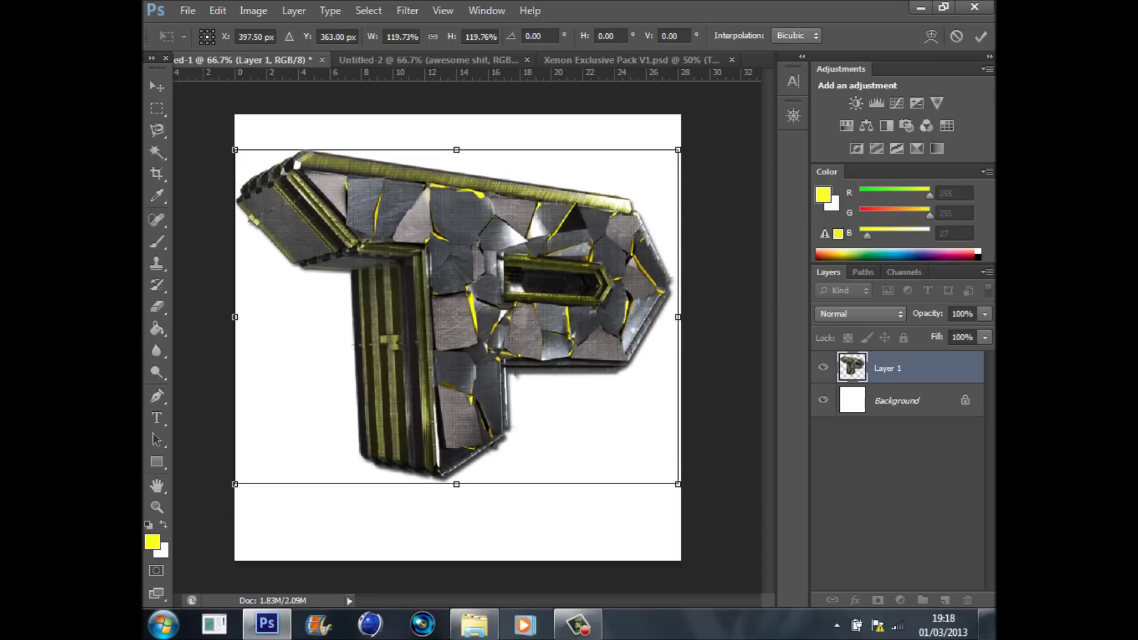
{"action": "left_click", "coordinate": [156, 86]}
{"action": "left_click", "coordinate": [482, 229]}
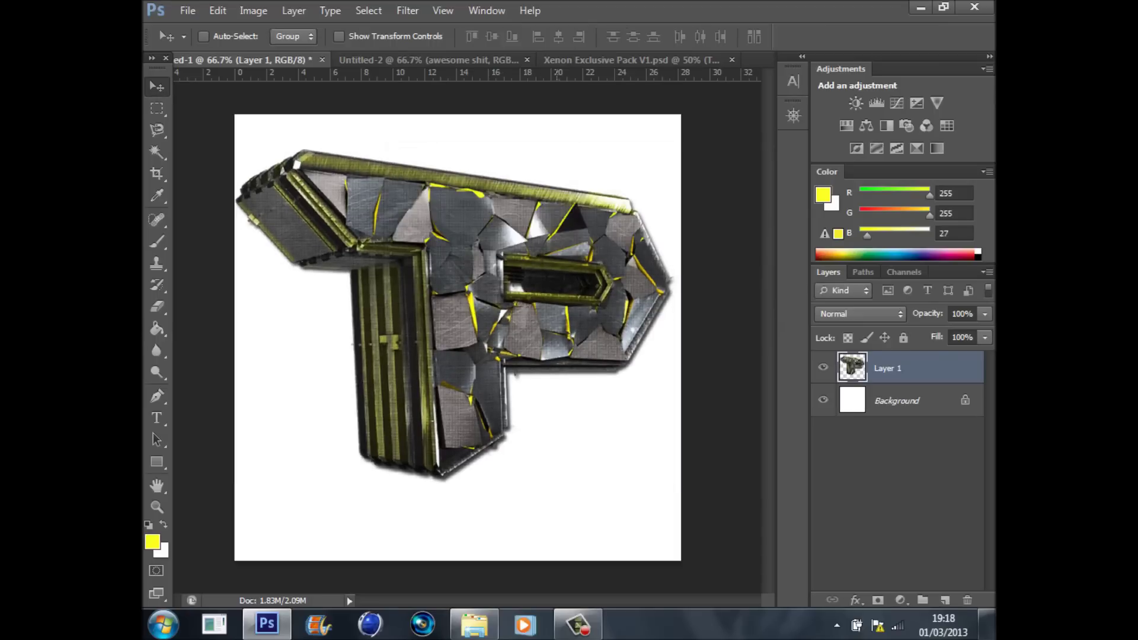
Fill the Background layer with dark grey 1b1b1b using the Paint Bucket tool.
{"action": "left_click", "coordinate": [897, 400]}
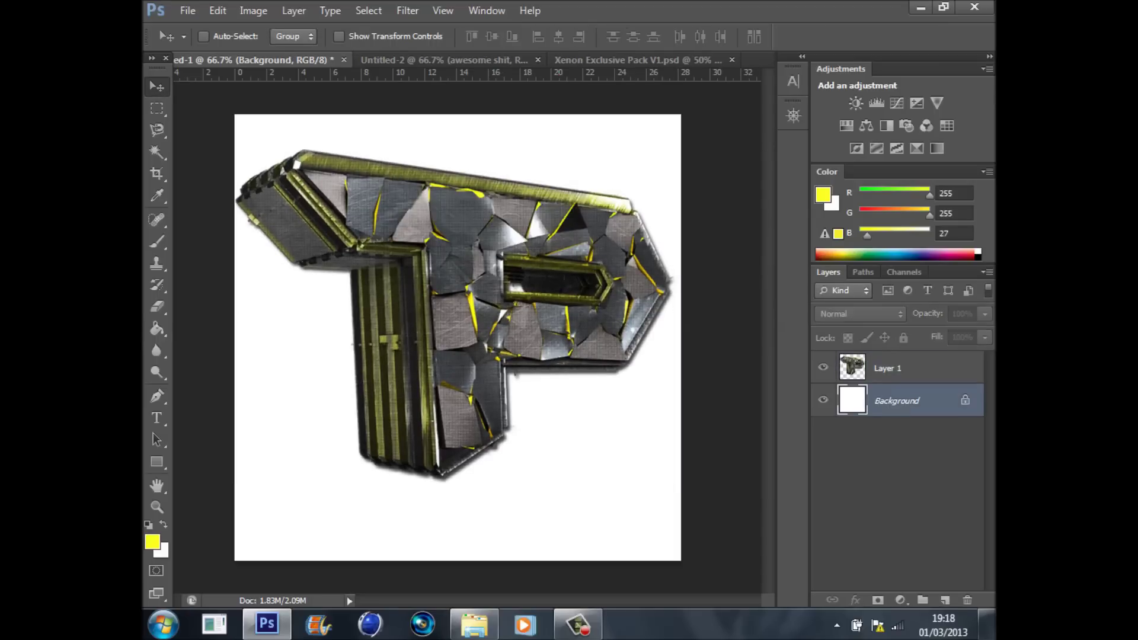
{"action": "left_click", "coordinate": [157, 329]}
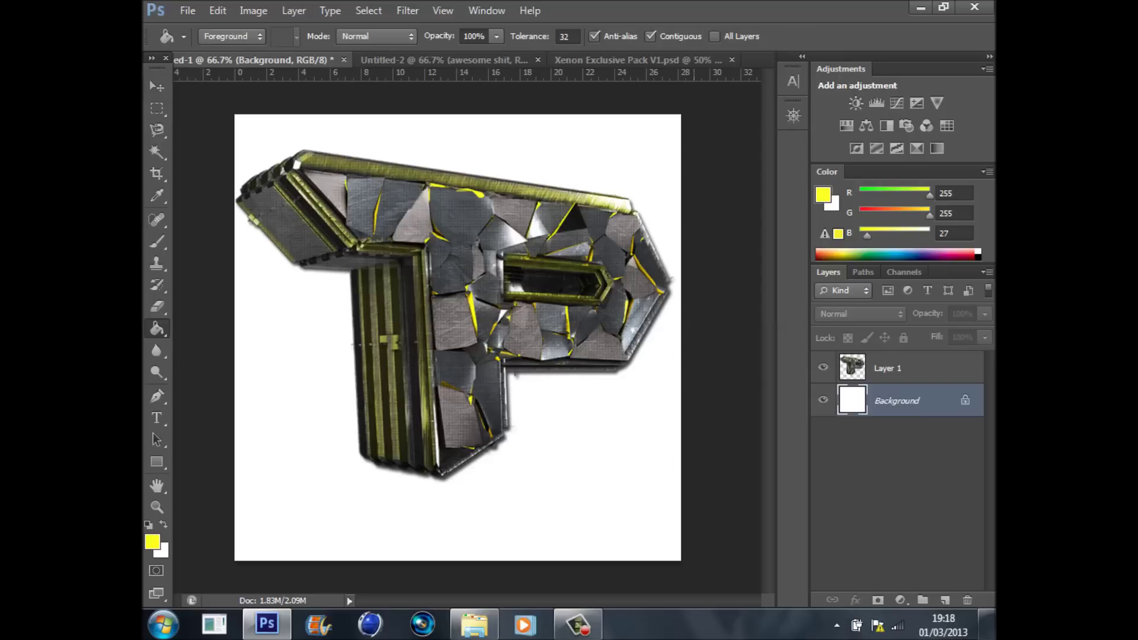
{"action": "left_click", "coordinate": [152, 541]}
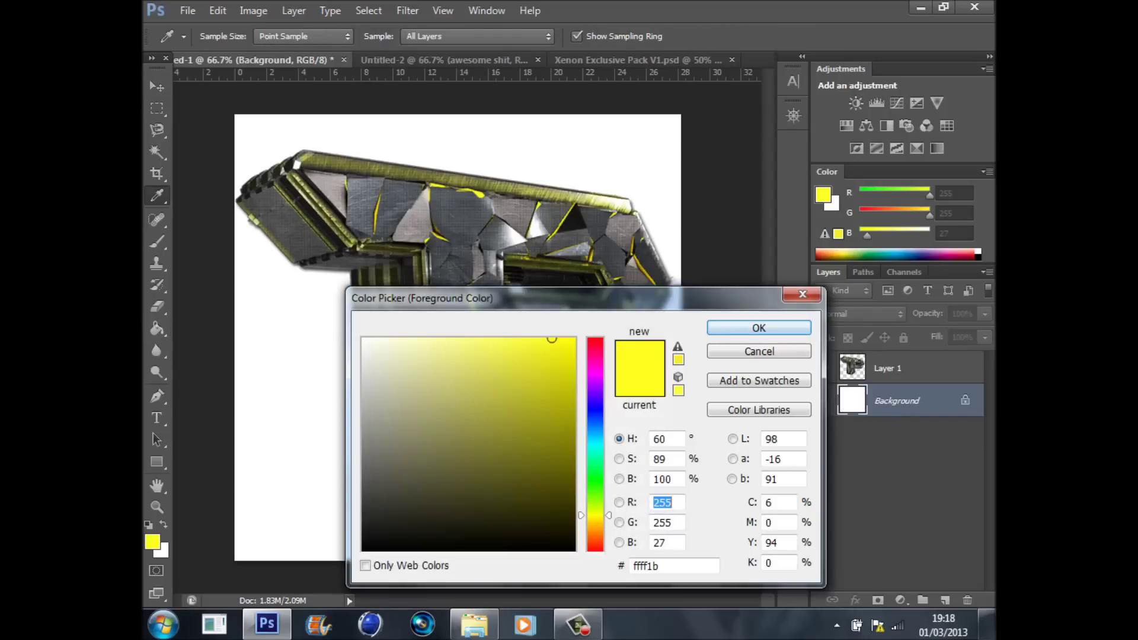
{"action": "left_click", "coordinate": [369, 551]}
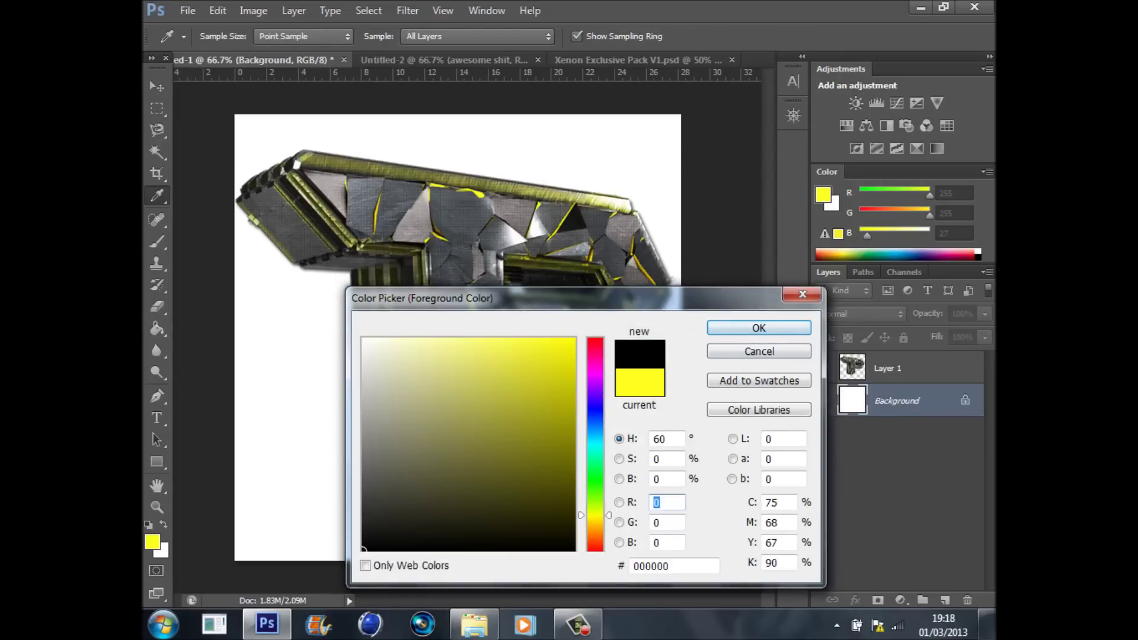
{"action": "left_click", "coordinate": [365, 528]}
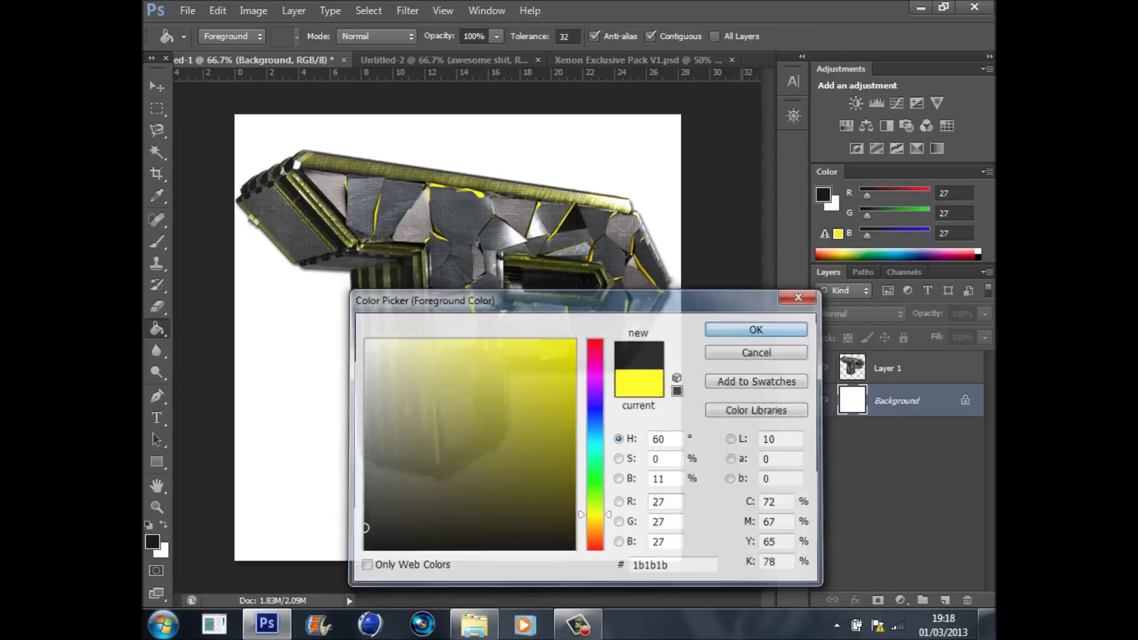
{"action": "key", "text": "Return"}
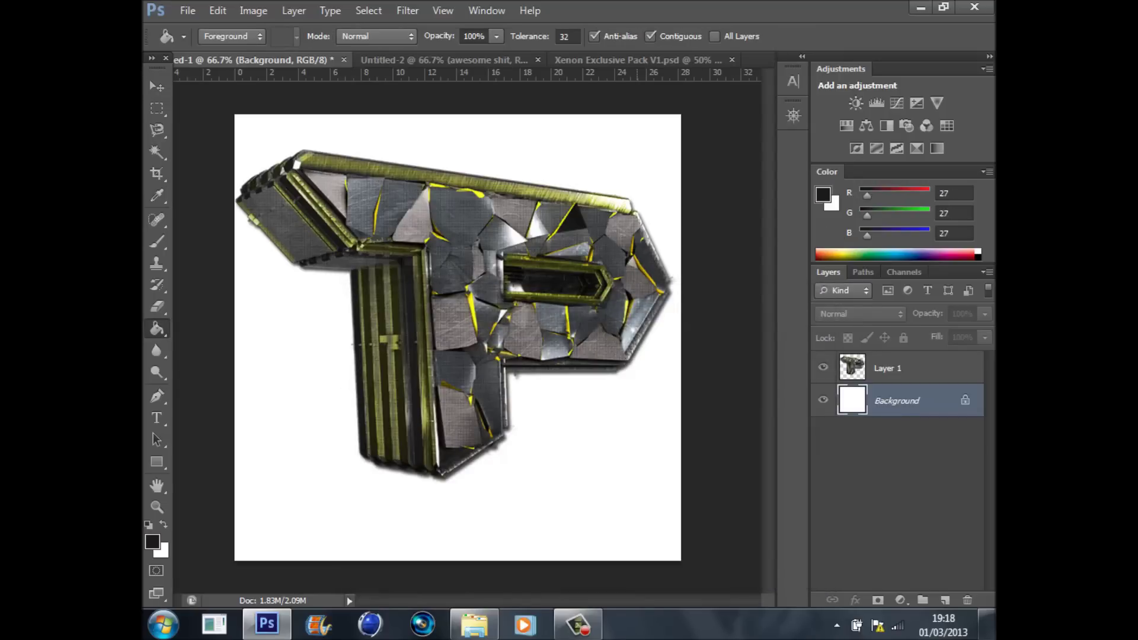
{"action": "left_click", "coordinate": [547, 449]}
{"action": "key", "text": "v"}
{"action": "left_click_drag", "start_coordinate": [557, 354], "coordinate": [556, 355]}
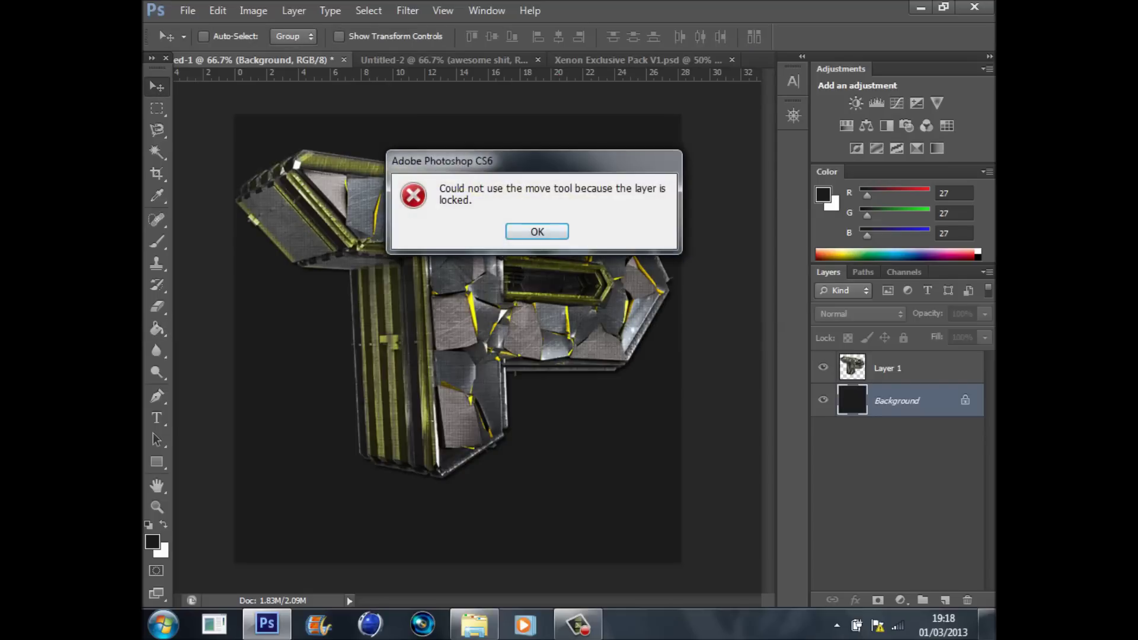
{"action": "left_click", "coordinate": [537, 232]}
Examine the layer stack of the Untitled-2 document and return to the logo document.
{"action": "left_click", "coordinate": [444, 60]}
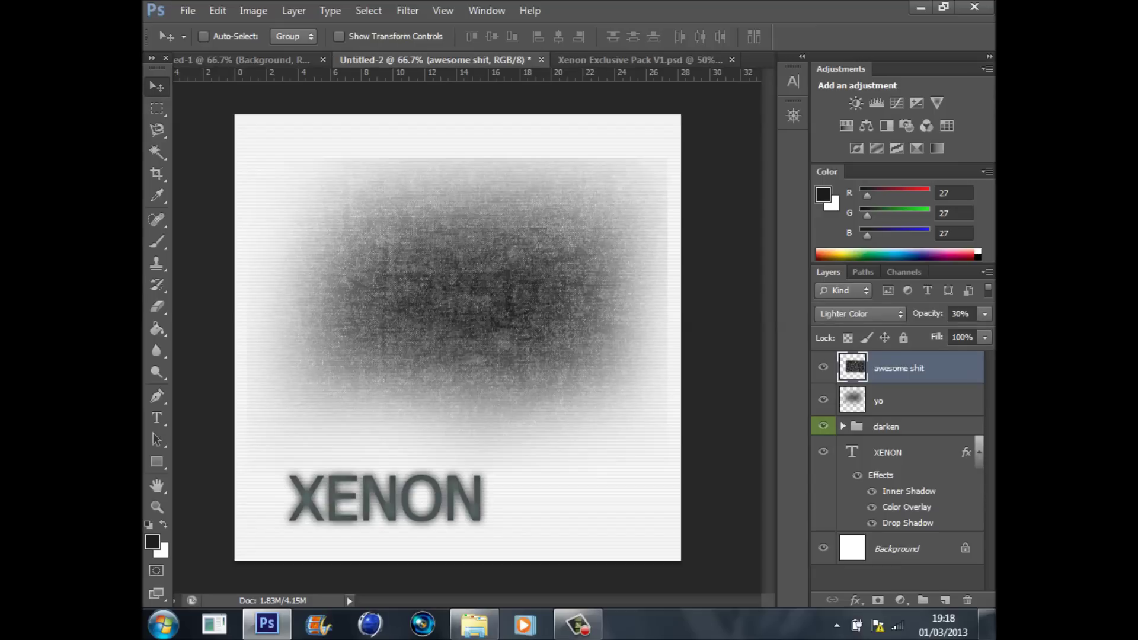
{"action": "key", "text": "alt+bracketleft"}
{"action": "key", "text": "alt+bracketleft"}
{"action": "key", "text": "alt+bracketleft"}
{"action": "key", "text": "alt+bracketleft"}
{"action": "key", "text": "alt+bracketright"}
{"action": "key", "text": "alt+bracketleft"}
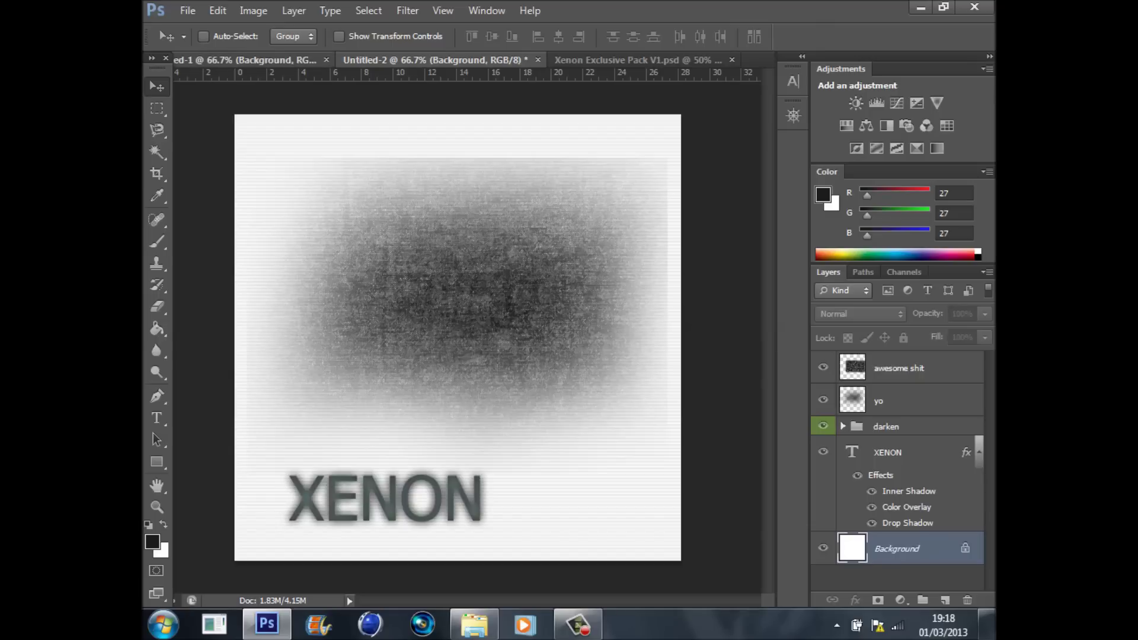
{"action": "key", "text": "ctrl+shift+Tab"}
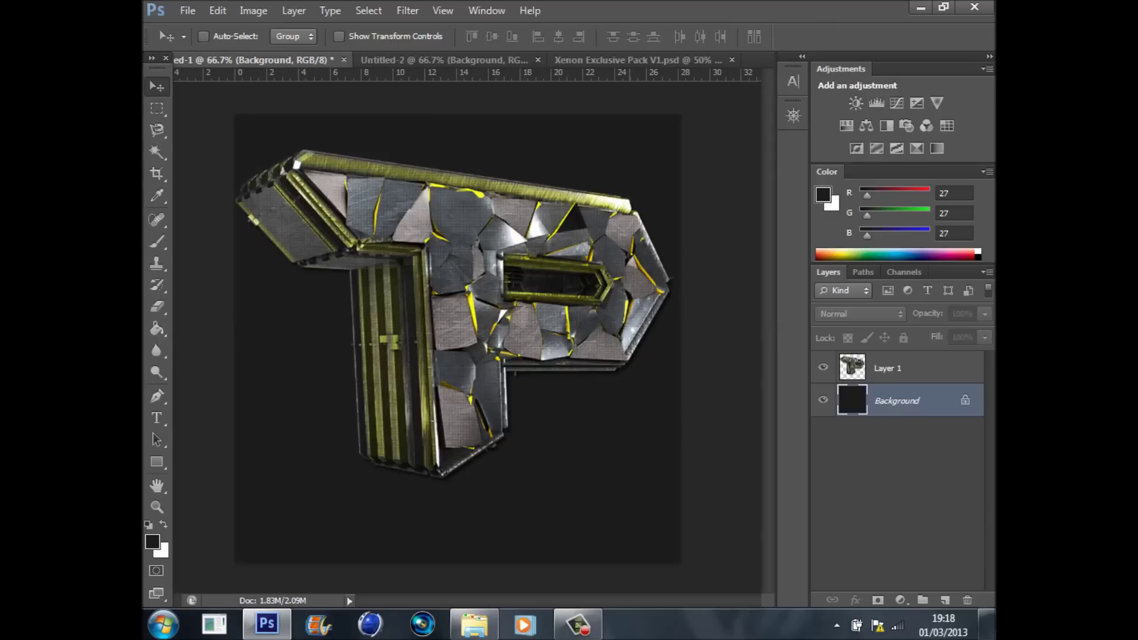
Shift the 3D letter on Layer 1 slightly downward and reselect the Background layer.
{"action": "left_click", "coordinate": [887, 368]}
{"action": "left_click_drag", "start_coordinate": [549, 305], "coordinate": [552, 318]}
{"action": "key", "text": "alt+bracketleft"}
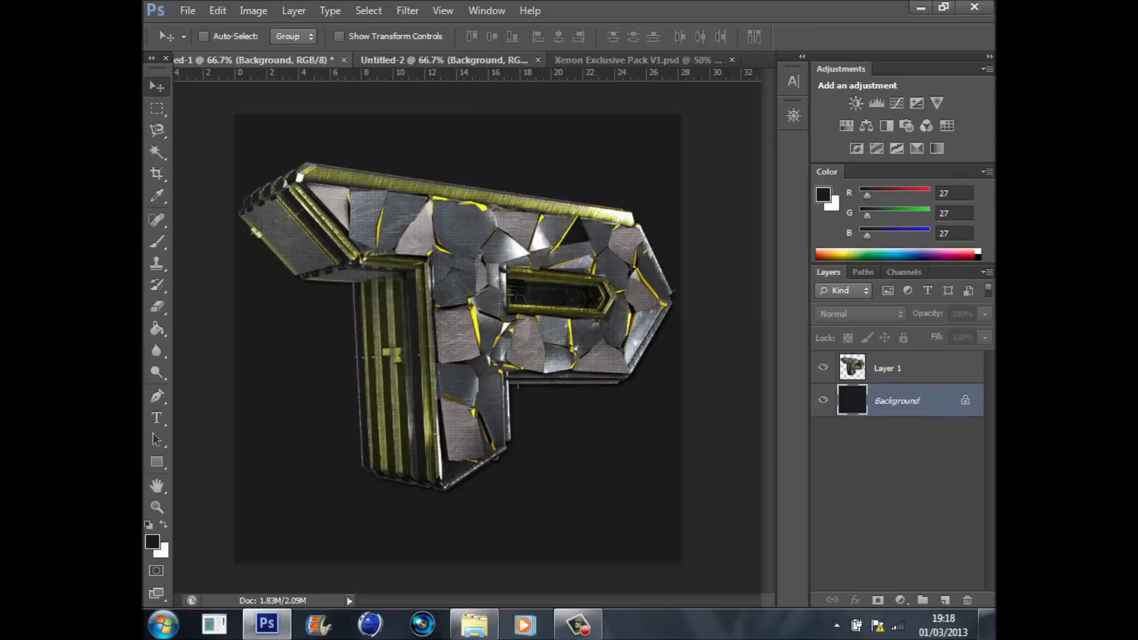
Copy the "yo" texture layer from Untitled-2 over the 3D letter and place it above Layer 1.
{"action": "key", "text": "ctrl+Tab"}
{"action": "left_click", "coordinate": [907, 400]}
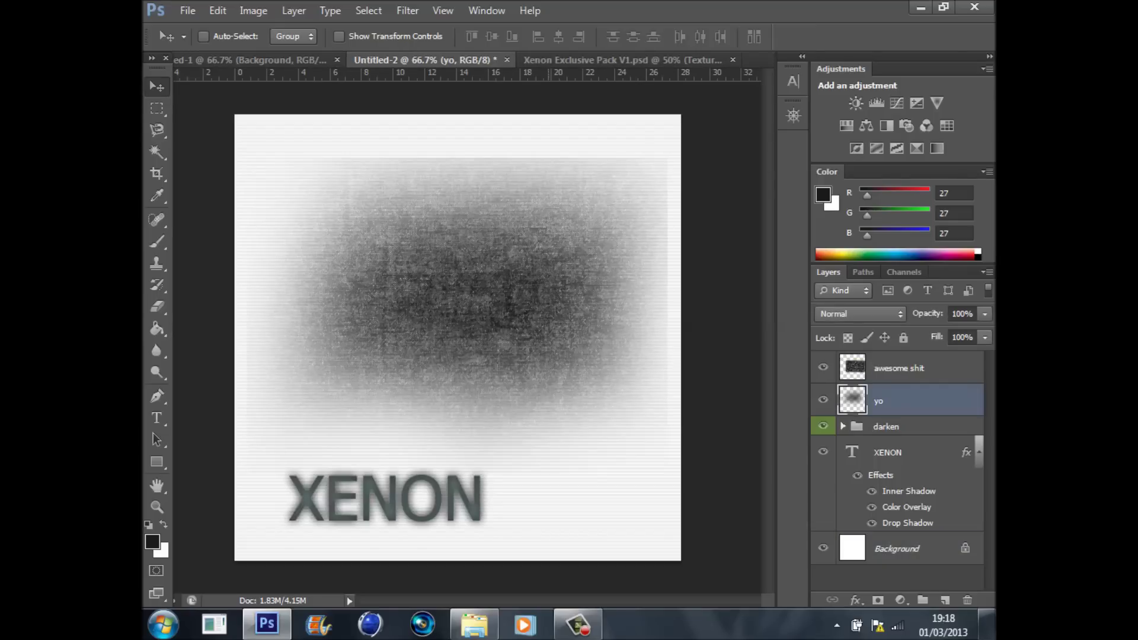
{"action": "left_click_drag", "start_coordinate": [608, 320], "coordinate": [403, 290]}
{"action": "left_click_drag", "start_coordinate": [359, 211], "coordinate": [514, 256]}
{"action": "left_click_drag", "start_coordinate": [889, 401], "coordinate": [889, 358]}
Set the "yo" layer's blend mode to Soft Light and its opacity to 40%.
{"action": "left_click", "coordinate": [860, 314]}
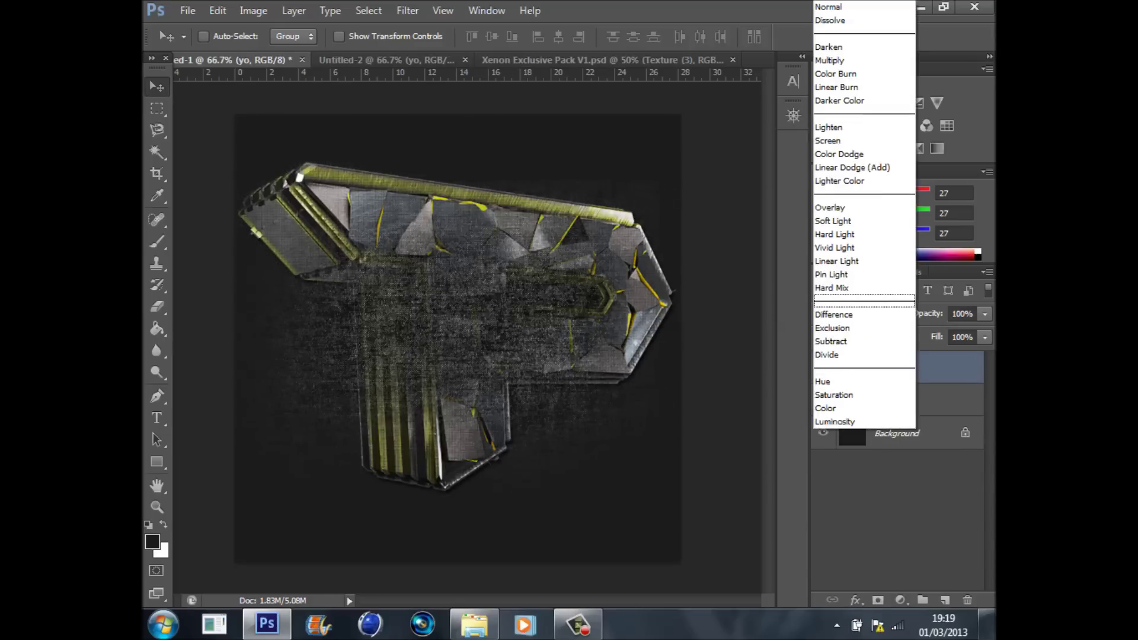
{"action": "left_click", "coordinate": [864, 223]}
{"action": "left_click", "coordinate": [985, 314]}
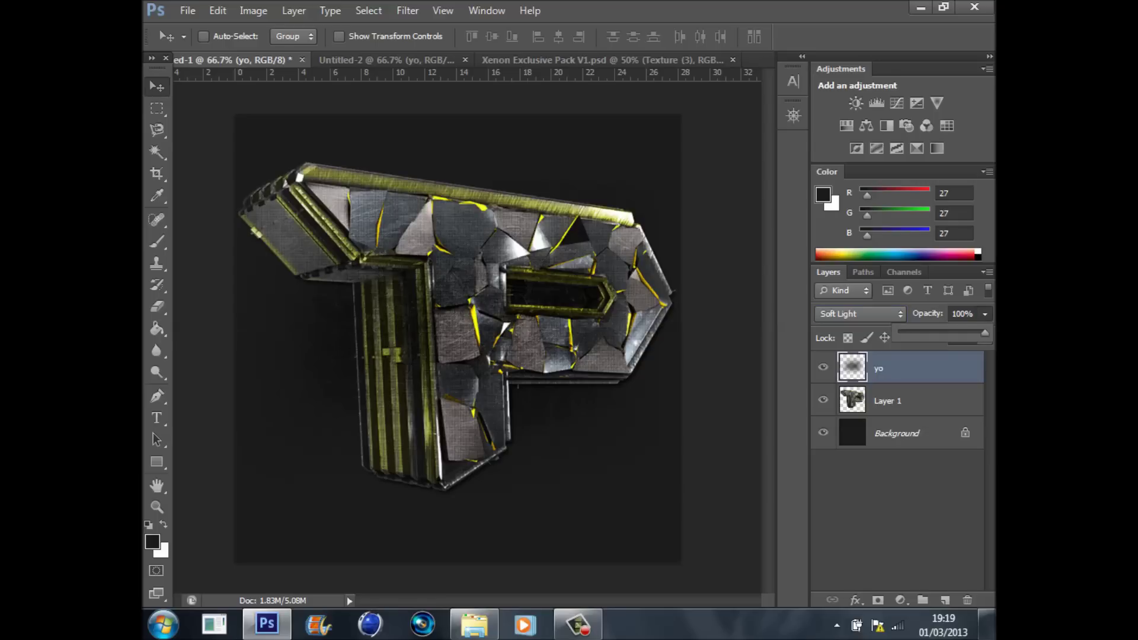
{"action": "left_click", "coordinate": [973, 314]}
{"action": "double_click", "coordinate": [963, 314]}
{"action": "type", "text": "40"}
{"action": "key", "text": "Return"}
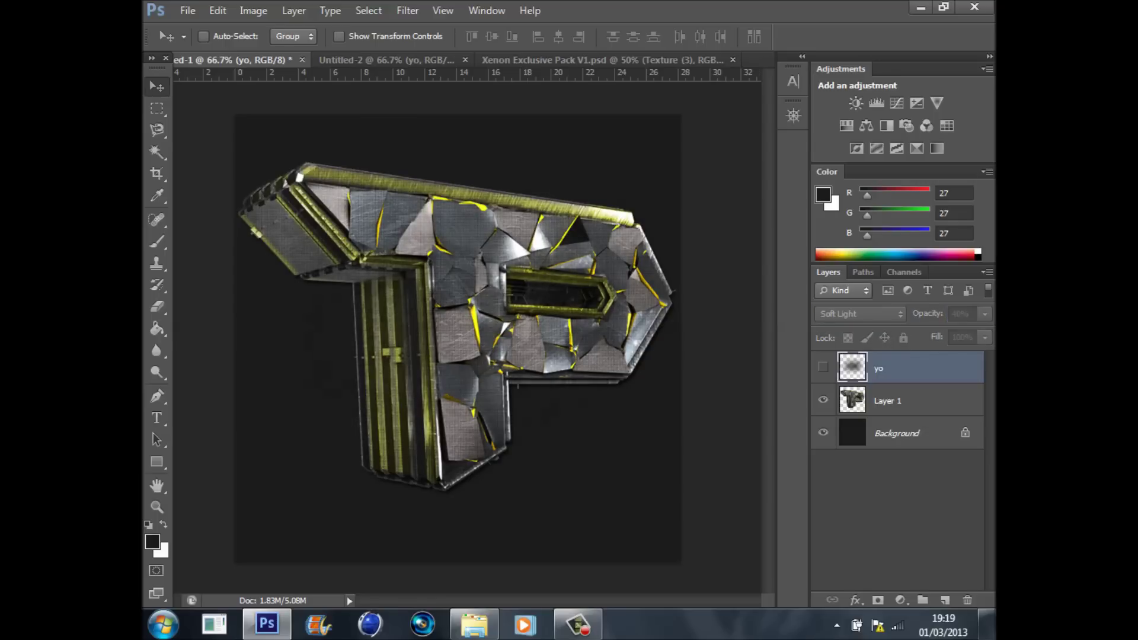
Copy the "awesome shit" texture layer from Untitled-2 to just above Background, covering the canvas's lower right area.
{"action": "left_click", "coordinate": [888, 401]}
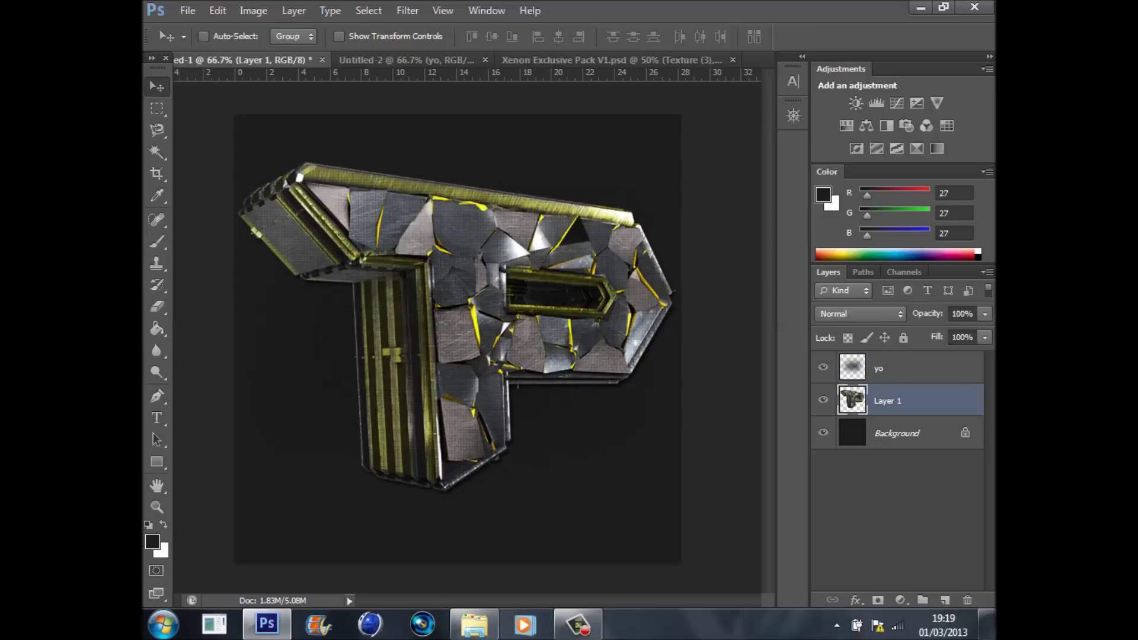
{"action": "left_click", "coordinate": [897, 433]}
{"action": "key", "text": "ctrl+Tab"}
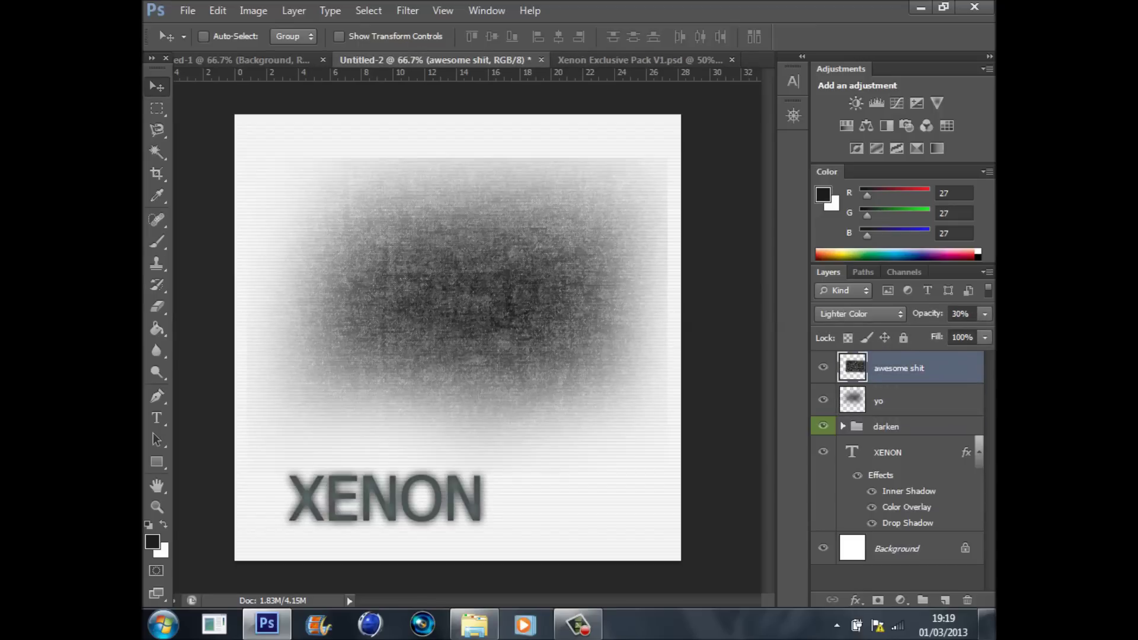
{"action": "left_click_drag", "start_coordinate": [255, 60], "coordinate": [682, 447]}
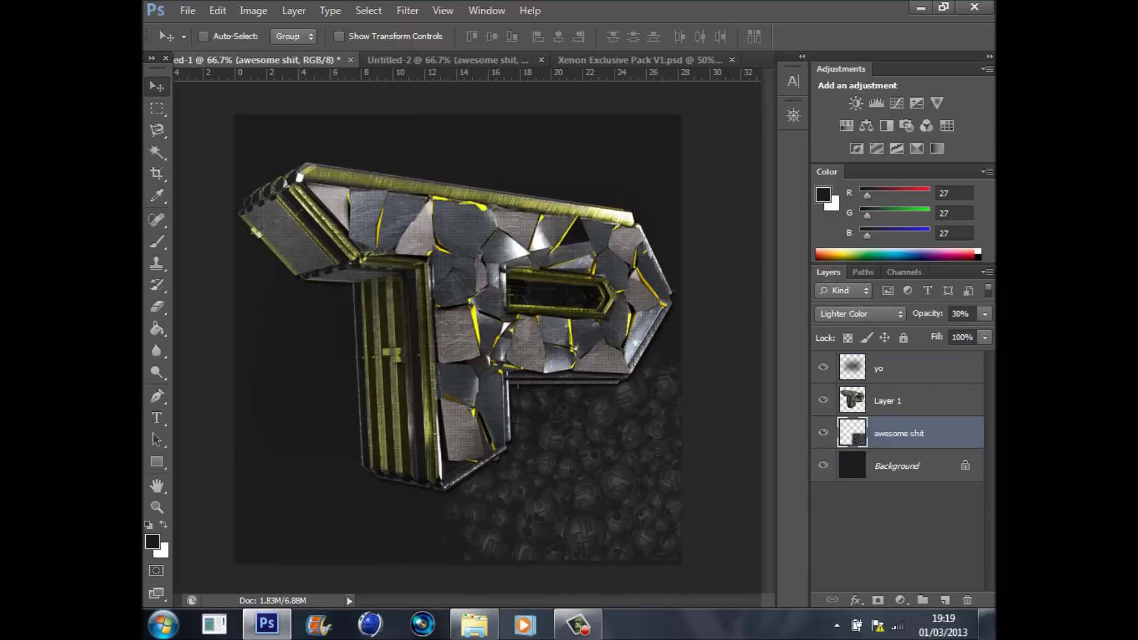
Duplicate the "awesome shit" texture repeatedly and arrange the copies to cover the whole canvas behind the letter.
{"action": "key", "text": "ctrl+j"}
{"action": "left_click_drag", "start_coordinate": [634, 459], "coordinate": [299, 459]}
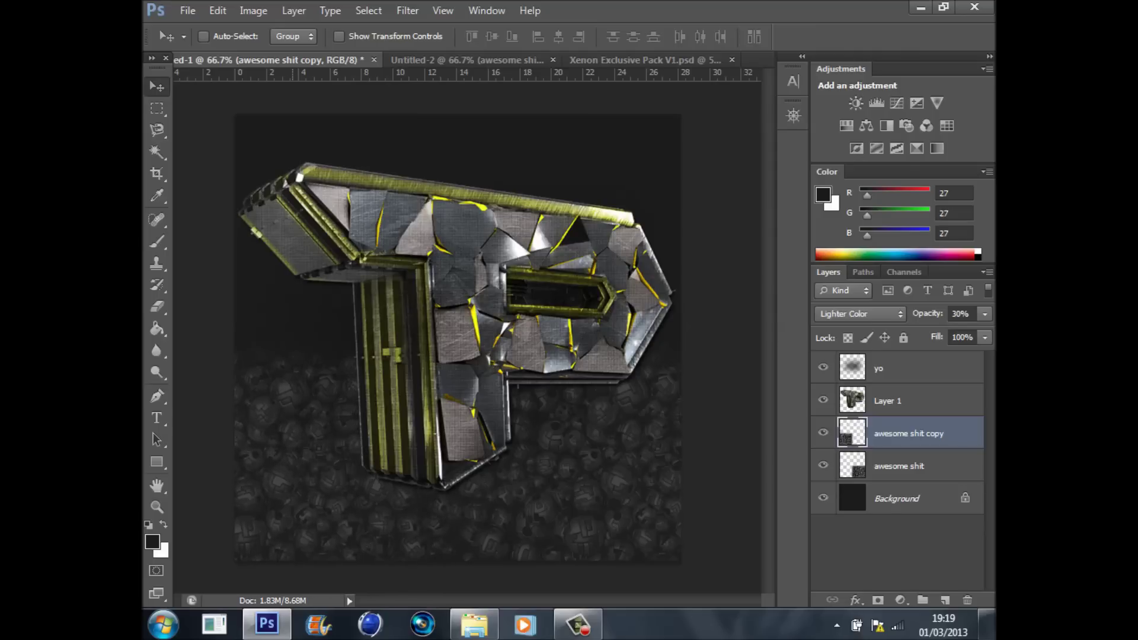
{"action": "key", "text": "ctrl+j"}
{"action": "left_click_drag", "start_coordinate": [437, 463], "coordinate": [642, 118]}
{"action": "key", "text": "ctrl+j"}
{"action": "key", "text": "ctrl+j"}
{"action": "left_click_drag", "start_coordinate": [620, 161], "coordinate": [620, 104]}
{"action": "left_click_drag", "start_coordinate": [630, 61], "coordinate": [630, 62]}
{"action": "key", "text": "ctrl+j"}
{"action": "left_click_drag", "start_coordinate": [622, 143], "coordinate": [337, 104]}
Merge all the "awesome shit" texture copies into one layer.
{"action": "scroll", "coordinate": [907, 469], "scroll_direction": "down", "scroll_amount": 1}
{"action": "scroll", "coordinate": [948, 474], "scroll_direction": "down", "scroll_amount": 2}
{"action": "left_click", "coordinate": [951, 542], "text": "shift"}
{"action": "right_click", "coordinate": [958, 539]}
{"action": "left_click", "coordinate": [918, 405]}
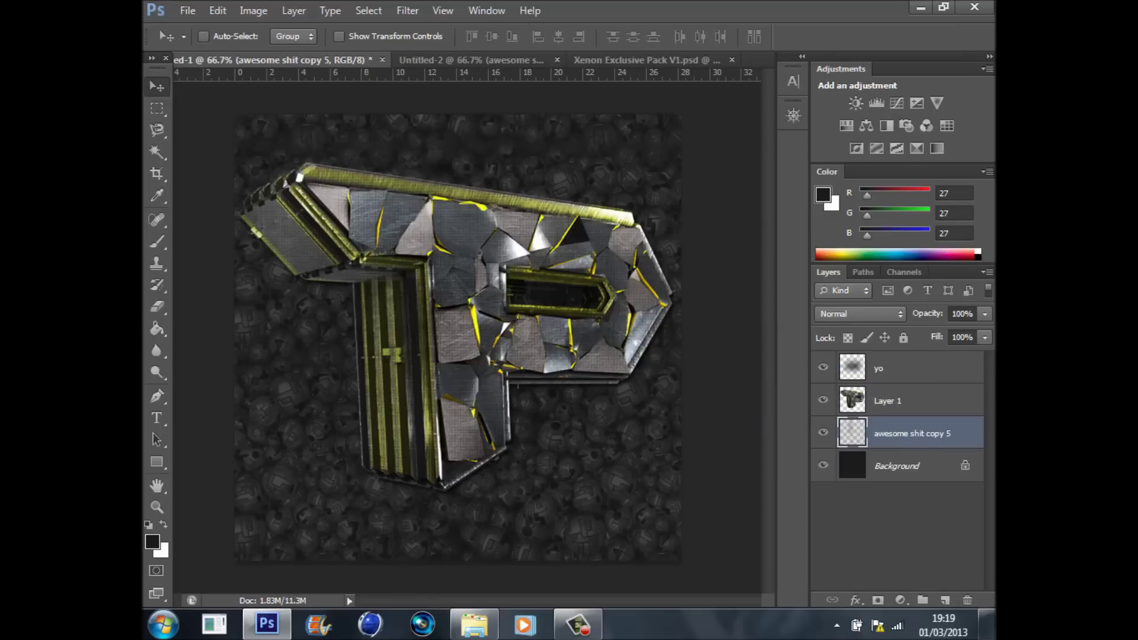
Set the merged background texture's blend mode to Overlay and its opacity to 81%.
{"action": "left_click", "coordinate": [860, 314]}
{"action": "left_click", "coordinate": [842, 207]}
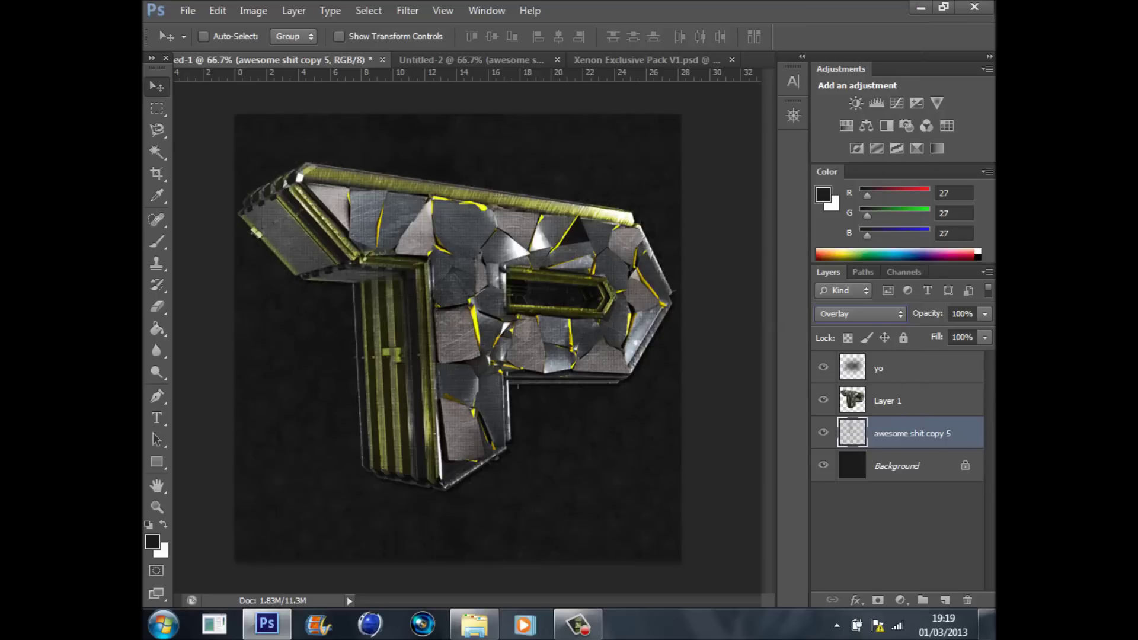
{"action": "left_click", "coordinate": [986, 314]}
{"action": "mouse_move", "coordinate": [985, 334]}
{"action": "left_mouse_down"}
{"action": "mouse_move", "coordinate": [954, 334]}
{"action": "mouse_move", "coordinate": [969, 332]}
{"action": "left_mouse_up"}
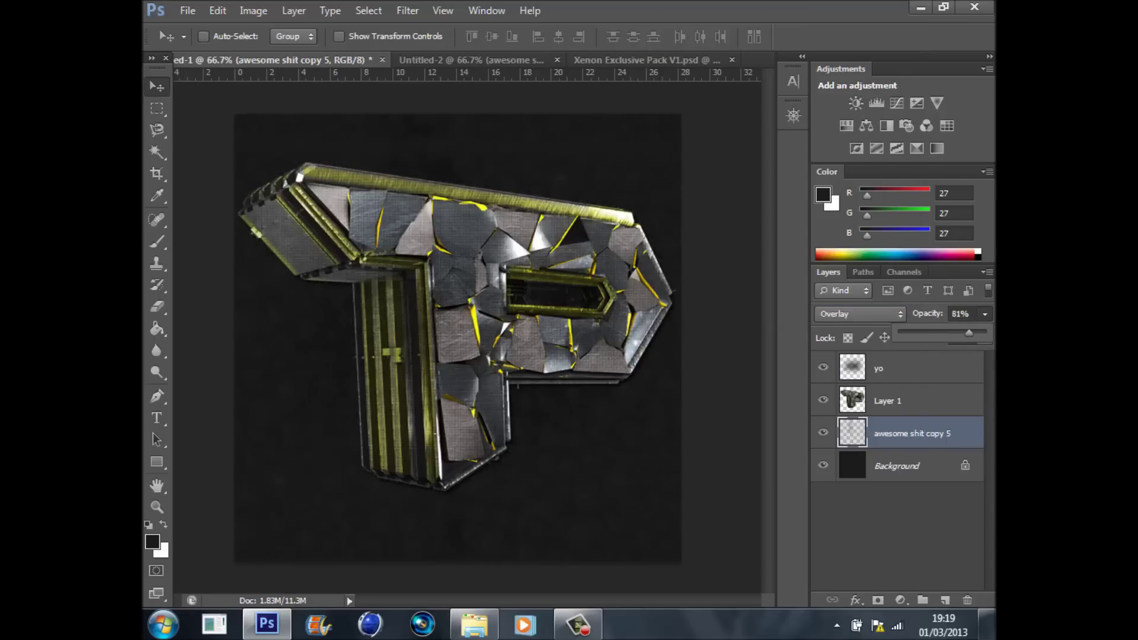
{"action": "left_click", "coordinate": [897, 524]}
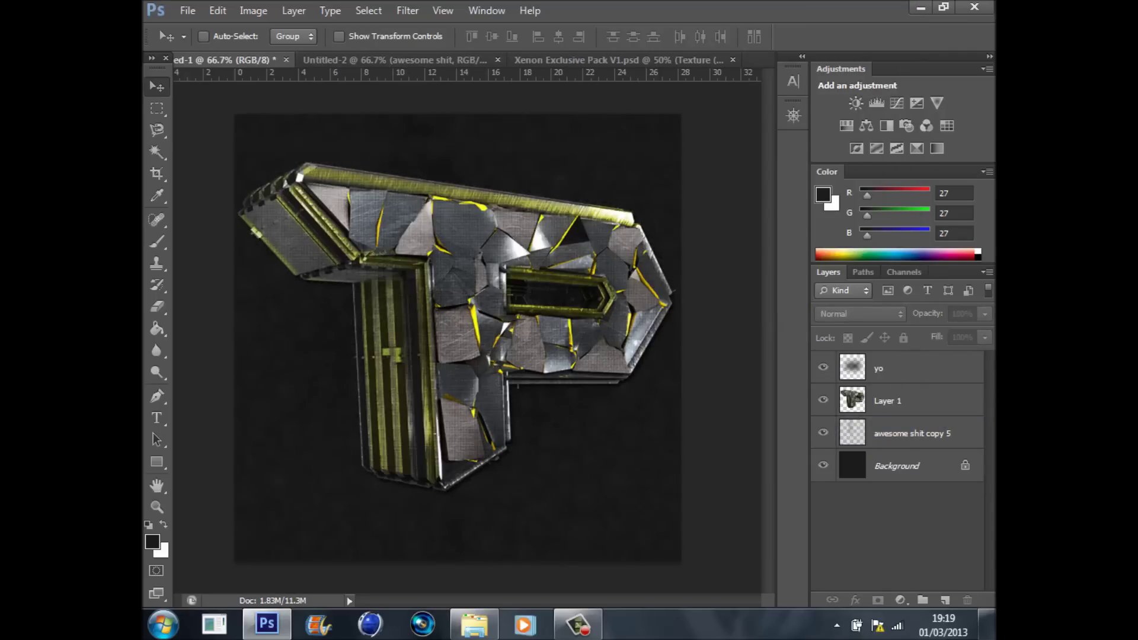
Copy the "darken" group from Untitled-2 into the logo document at the top of the layer stack.
{"action": "left_click", "coordinate": [584, 60]}
{"action": "key", "text": "ctrl+shift+Tab"}
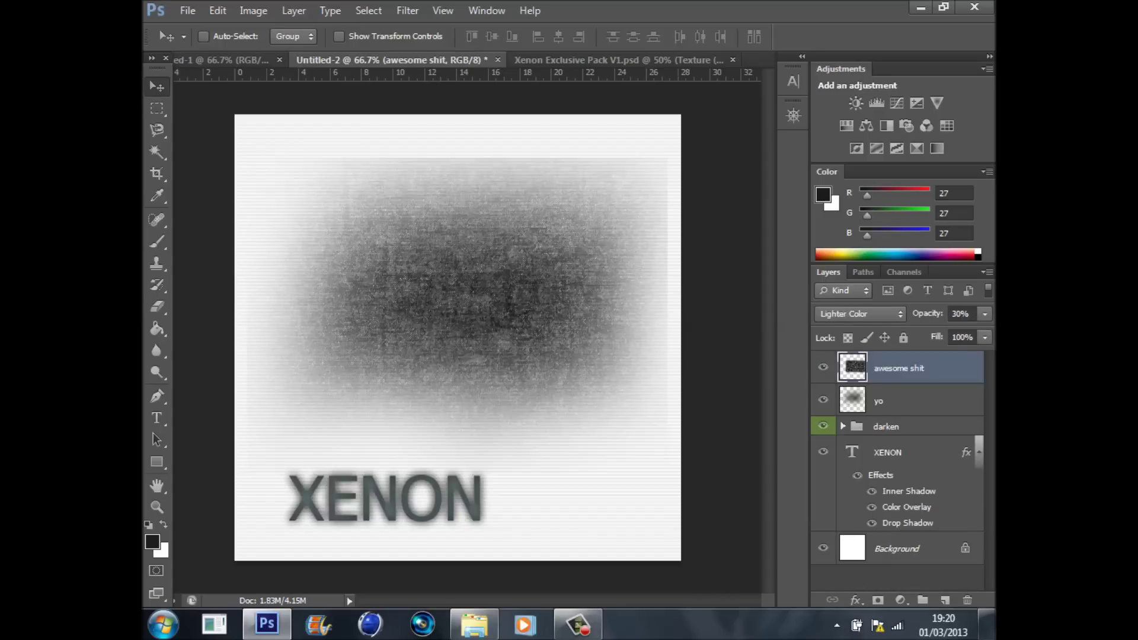
{"action": "left_click", "coordinate": [898, 427]}
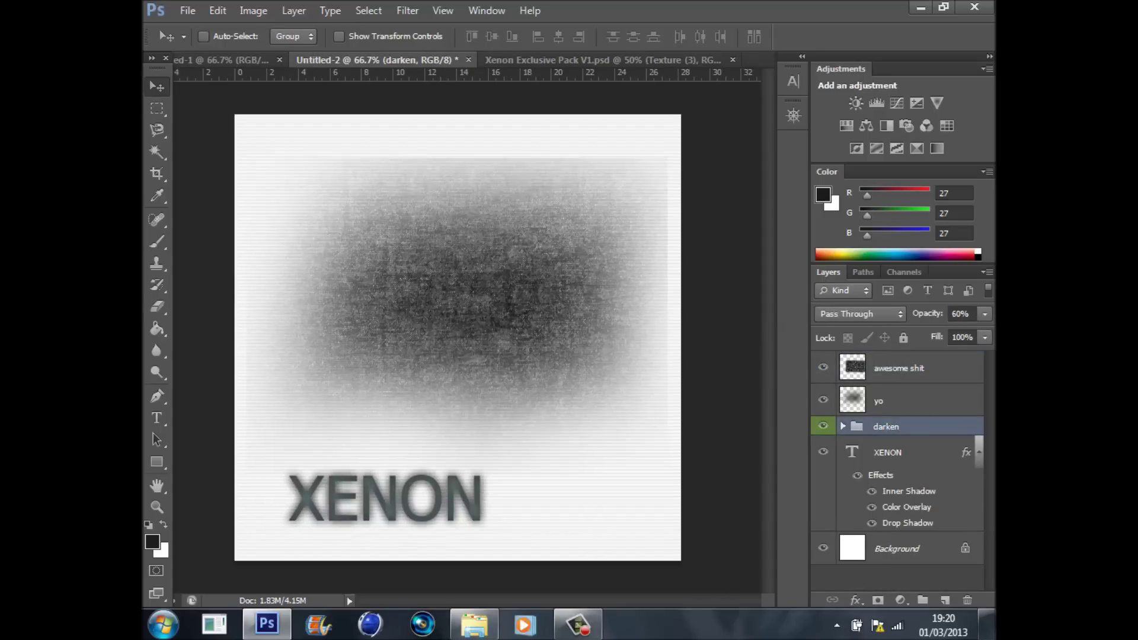
{"action": "key", "text": "ctrl+shift+Tab"}
{"action": "left_click", "coordinate": [823, 361]}
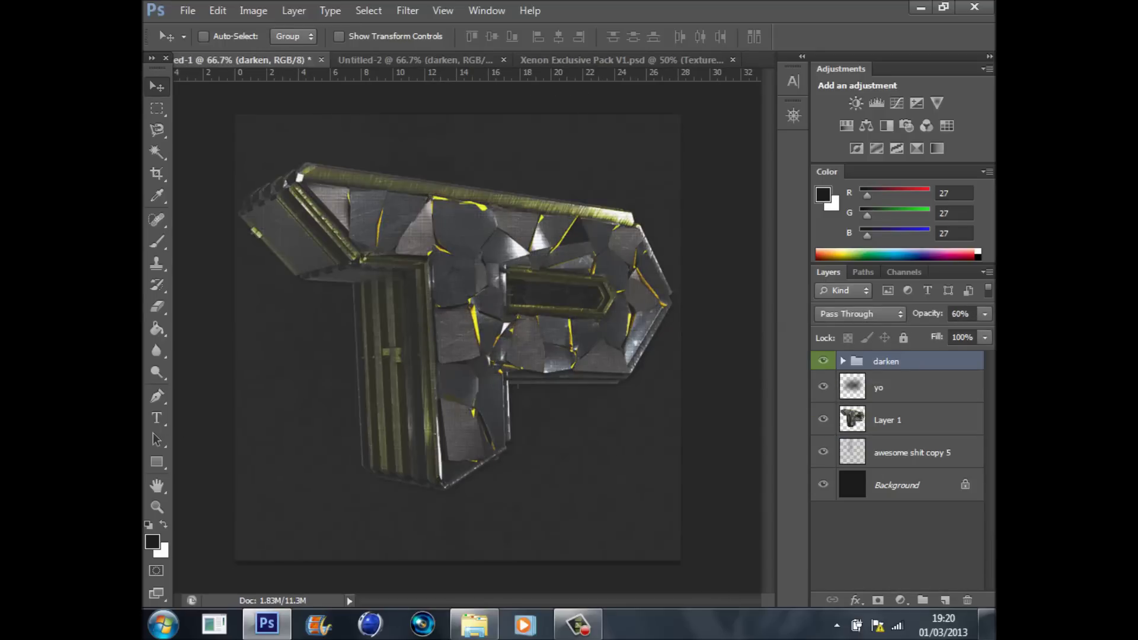
{"action": "left_click", "coordinate": [898, 546]}
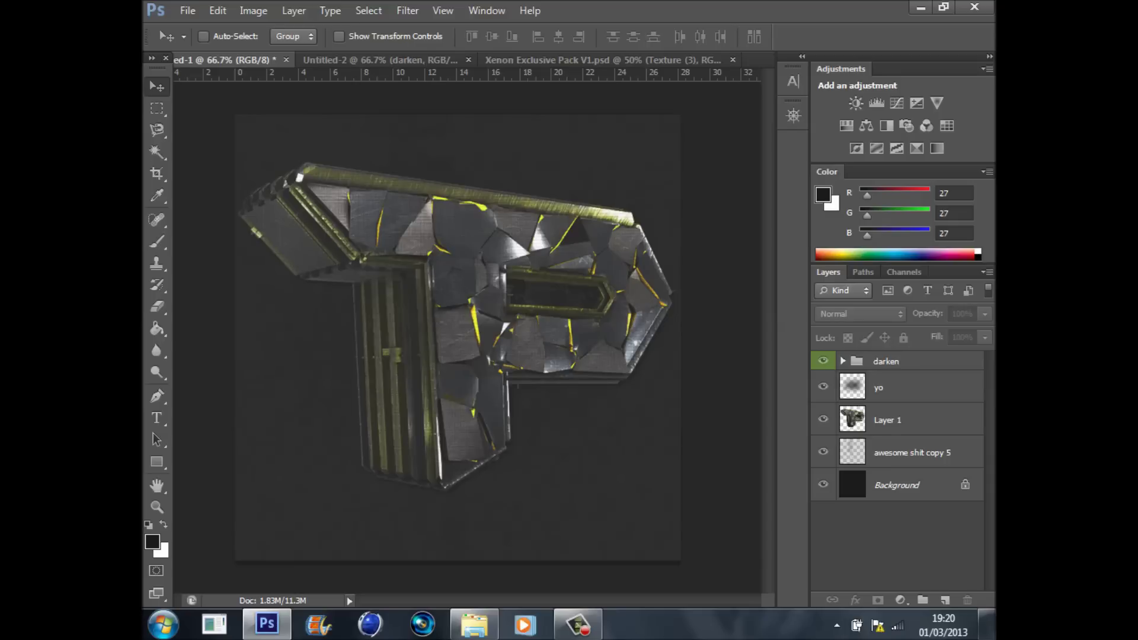
Copy the "XENON" text layer from Untitled-2 into the logo document and place it just below the letter.
{"action": "key", "text": "ctrl+Tab"}
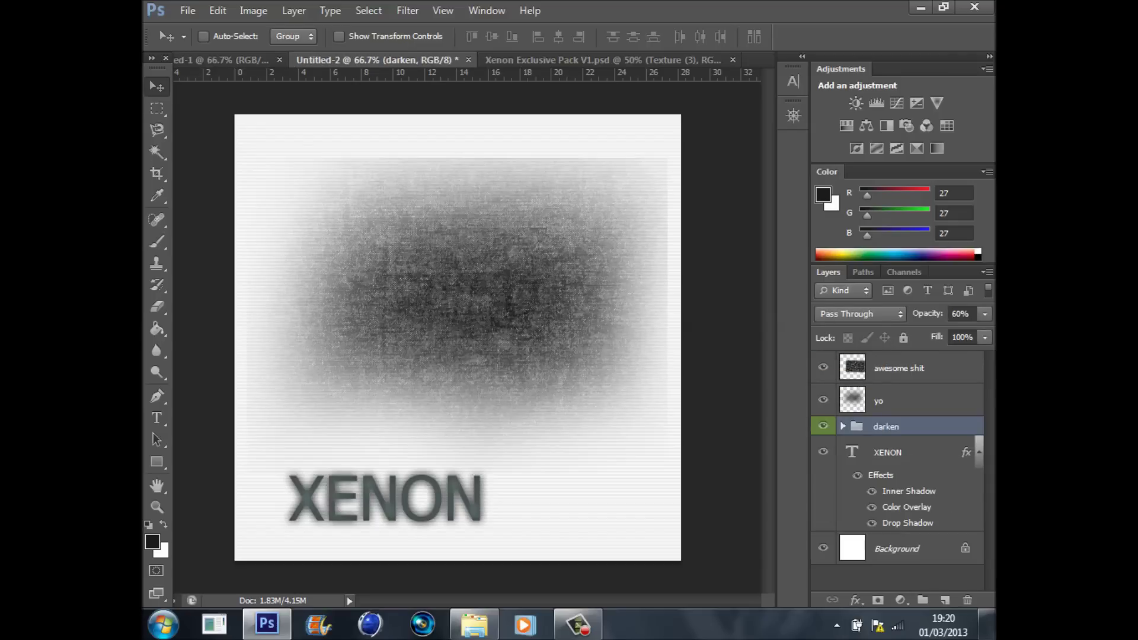
{"action": "left_click", "coordinate": [895, 453]}
{"action": "mouse_move", "coordinate": [489, 299]}
{"action": "left_mouse_down"}
{"action": "mouse_move", "coordinate": [382, 128]}
{"action": "mouse_move", "coordinate": [277, 46]}
{"action": "mouse_move", "coordinate": [219, 59]}
{"action": "mouse_move", "coordinate": [472, 296]}
{"action": "left_mouse_up"}
{"action": "left_click_drag", "start_coordinate": [400, 468], "coordinate": [498, 507]}
Replace the XENON text below the letter with "PSYQO" in capitals.
{"action": "left_click", "coordinate": [157, 419]}
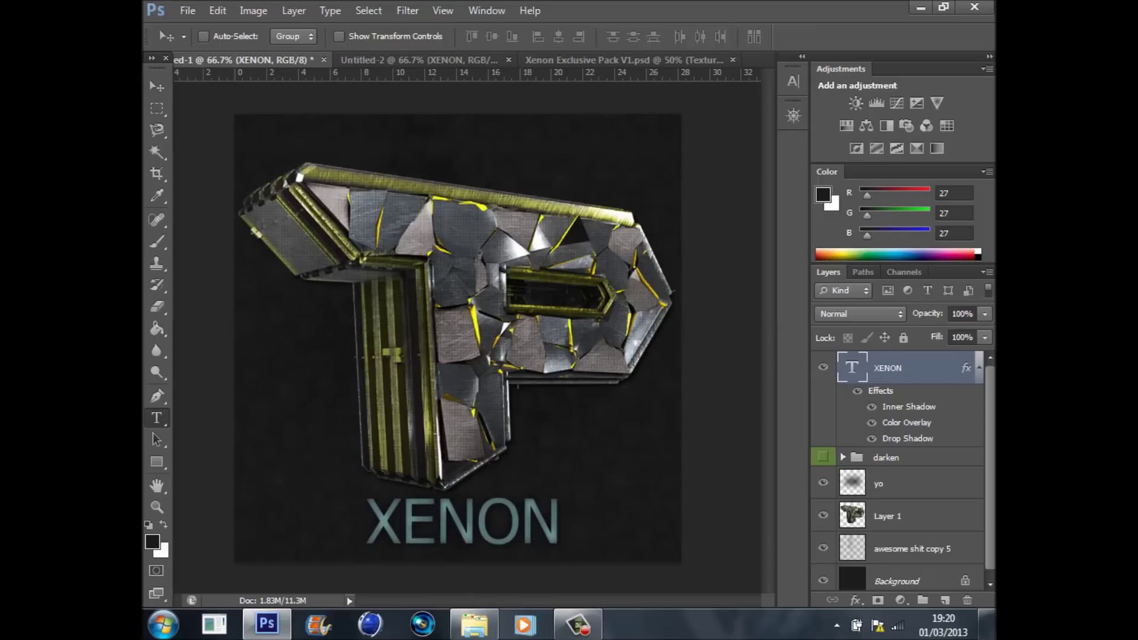
{"action": "double_click", "coordinate": [555, 550]}
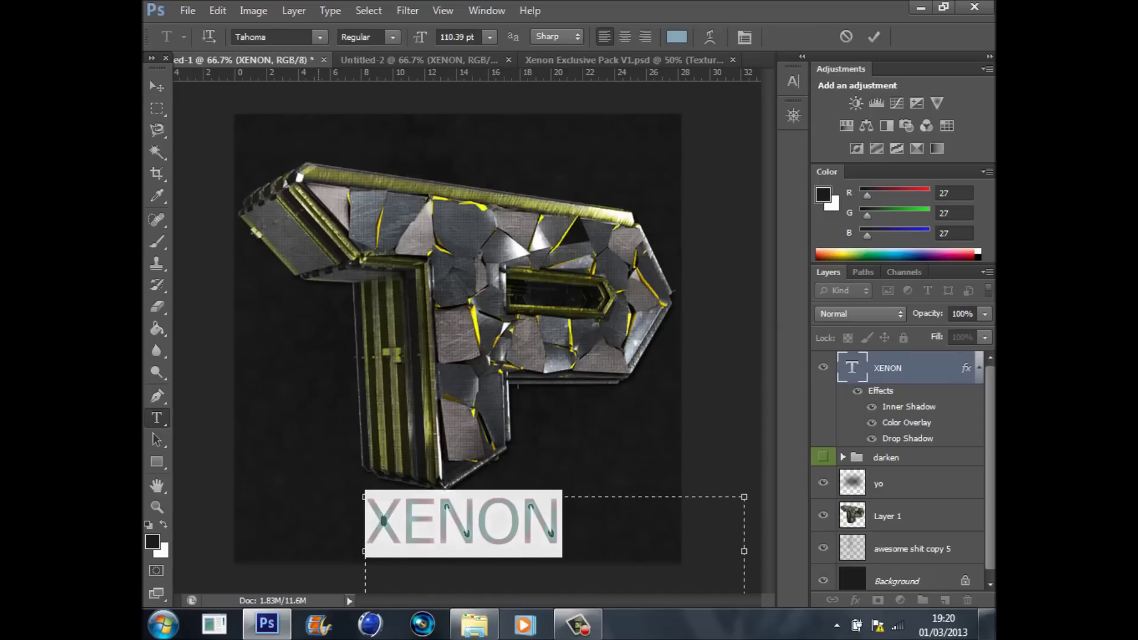
{"action": "type", "text": "PSyqo"}
{"action": "key", "text": "BackSpace"}
{"action": "key", "text": "BackSpace"}
{"action": "key", "text": "BackSpace"}
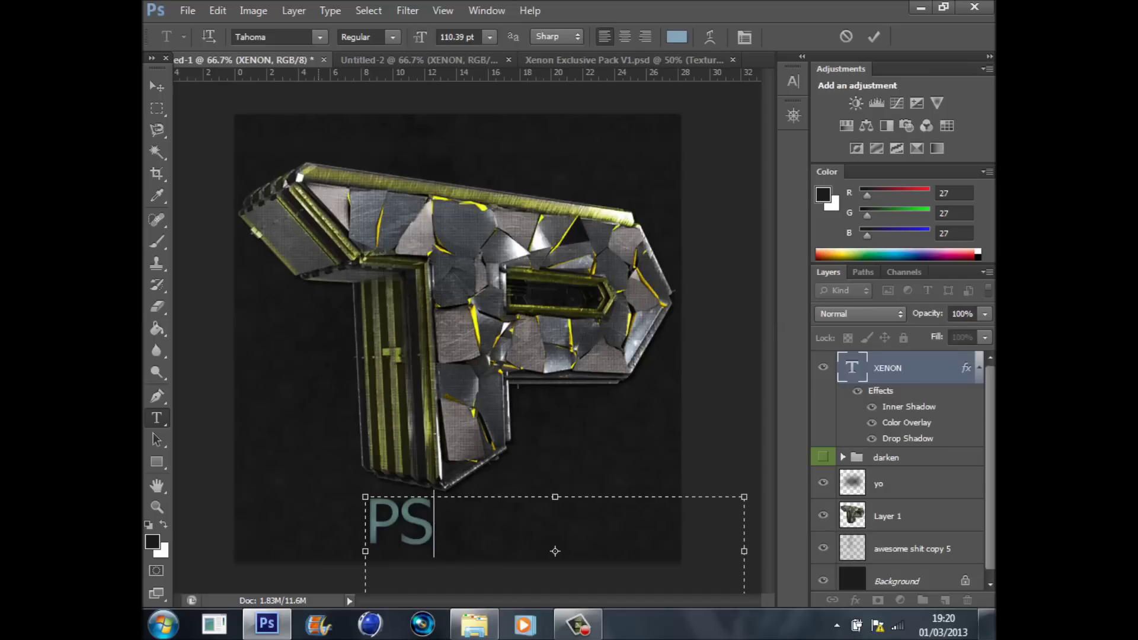
{"action": "key", "text": "BackSpace"}
{"action": "type", "text": "YQO"}
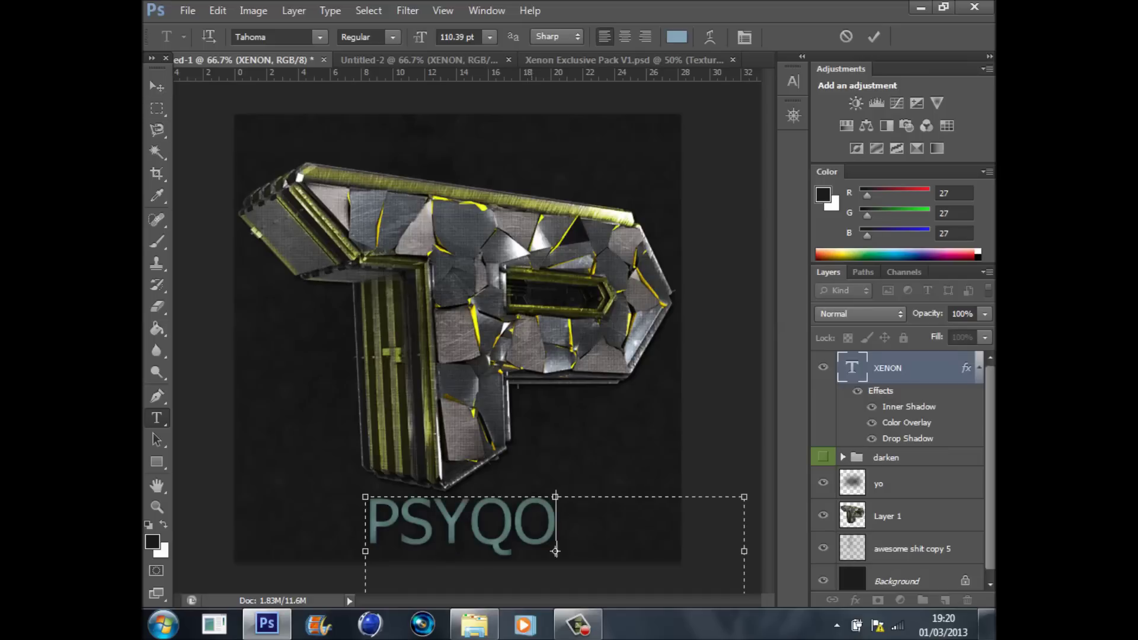
Change the PSYQO text's font to Bebas Neue and move the text slightly closer to the centre beneath the letter.
{"action": "key", "text": "shift+Left"}
{"action": "key", "text": "shift+Left"}
{"action": "key", "text": "shift+Left"}
{"action": "key", "text": "shift+Left"}
{"action": "key", "text": "shift+Left"}
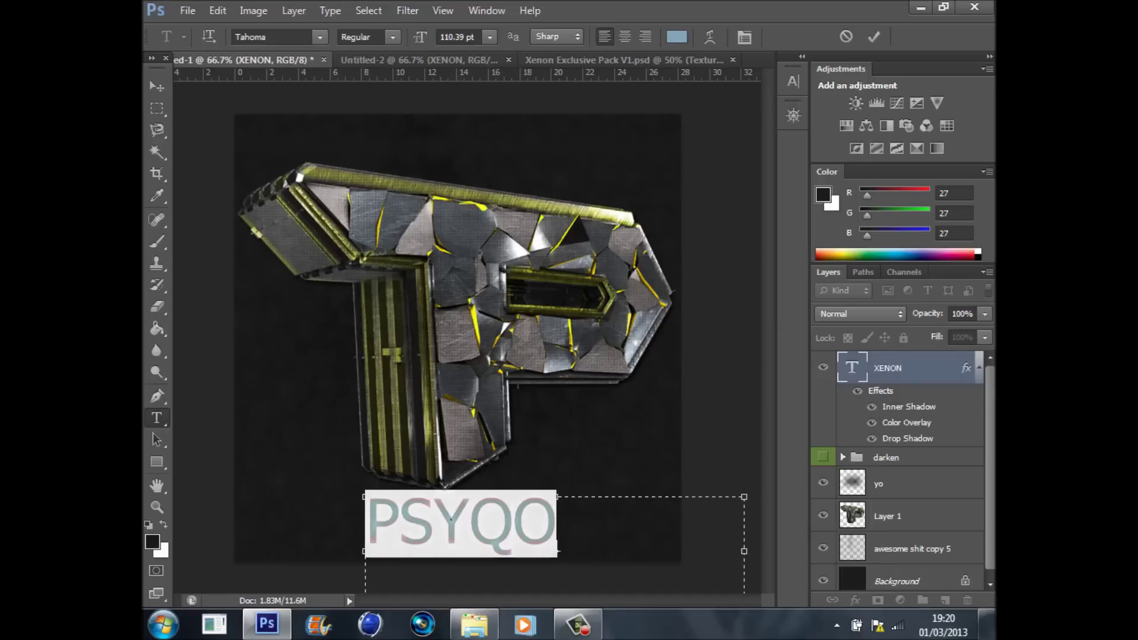
{"action": "left_click", "coordinate": [319, 37]}
{"action": "left_click_drag", "start_coordinate": [517, 442], "coordinate": [516, 84]}
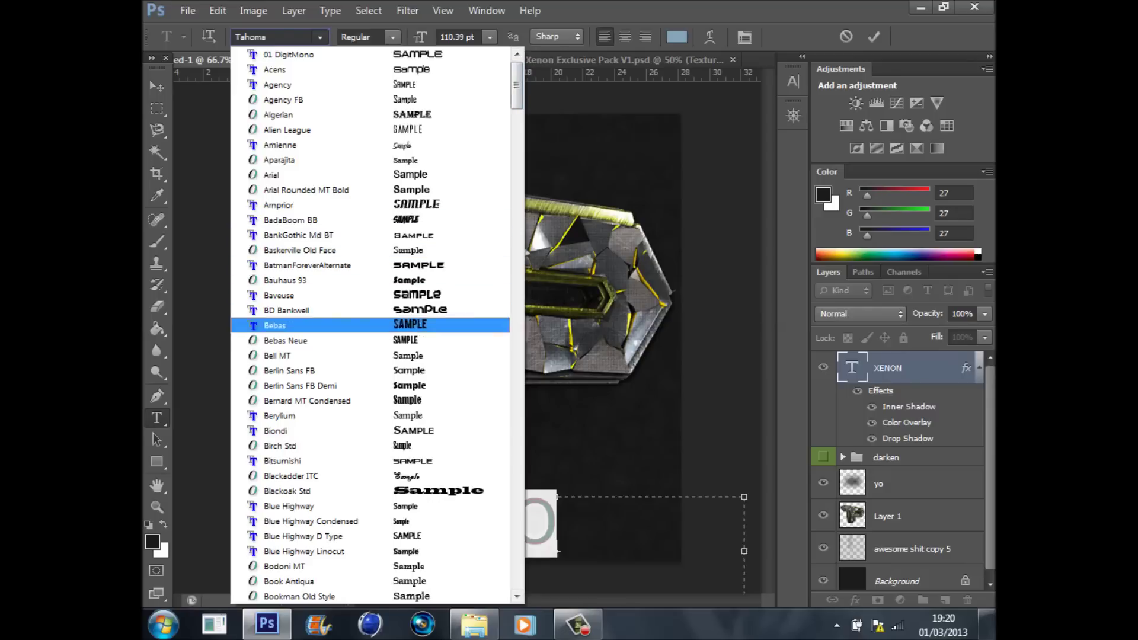
{"action": "left_click", "coordinate": [286, 341]}
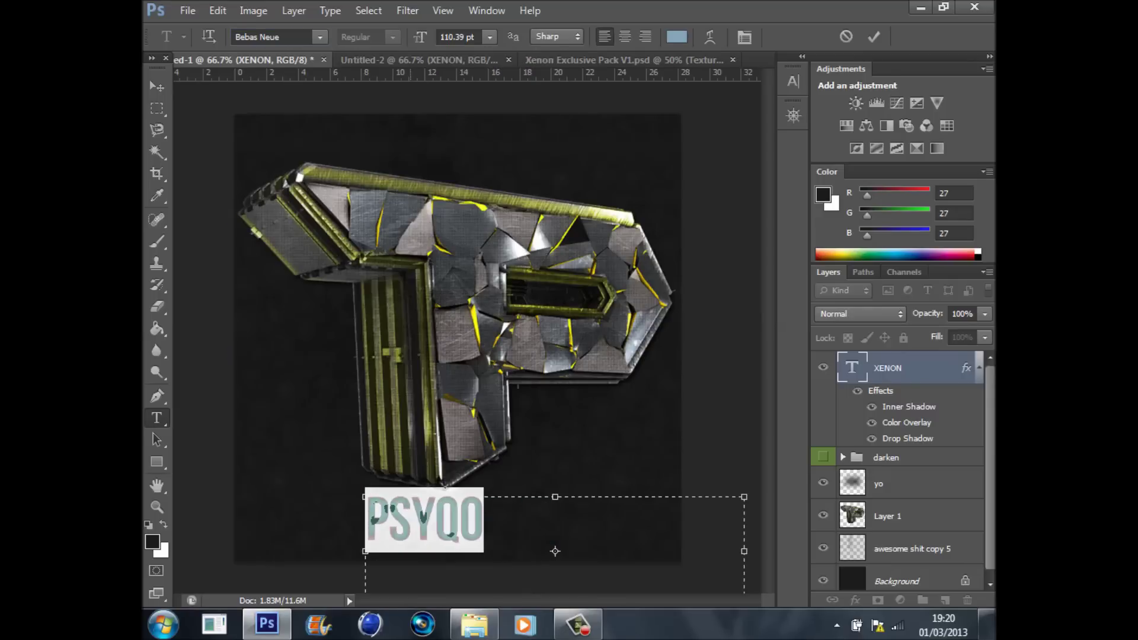
{"action": "left_click", "coordinate": [156, 87]}
{"action": "left_click_drag", "start_coordinate": [453, 481], "coordinate": [468, 482]}
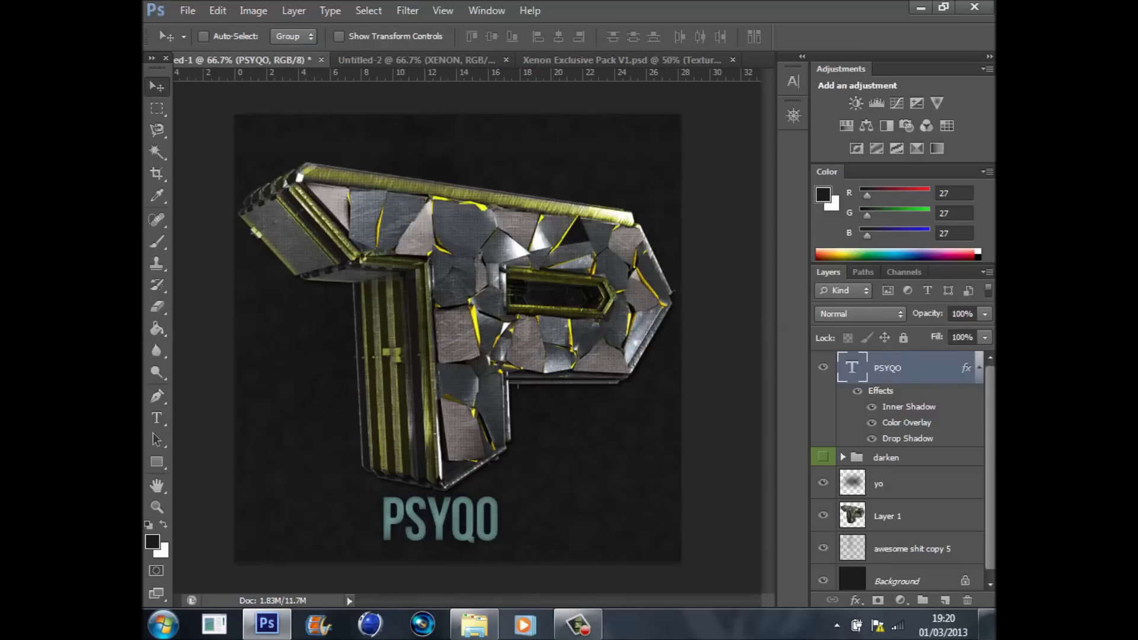
Close the Untitled-2 document without saving its changes.
{"action": "left_click_drag", "start_coordinate": [652, 60], "coordinate": [468, 60]}
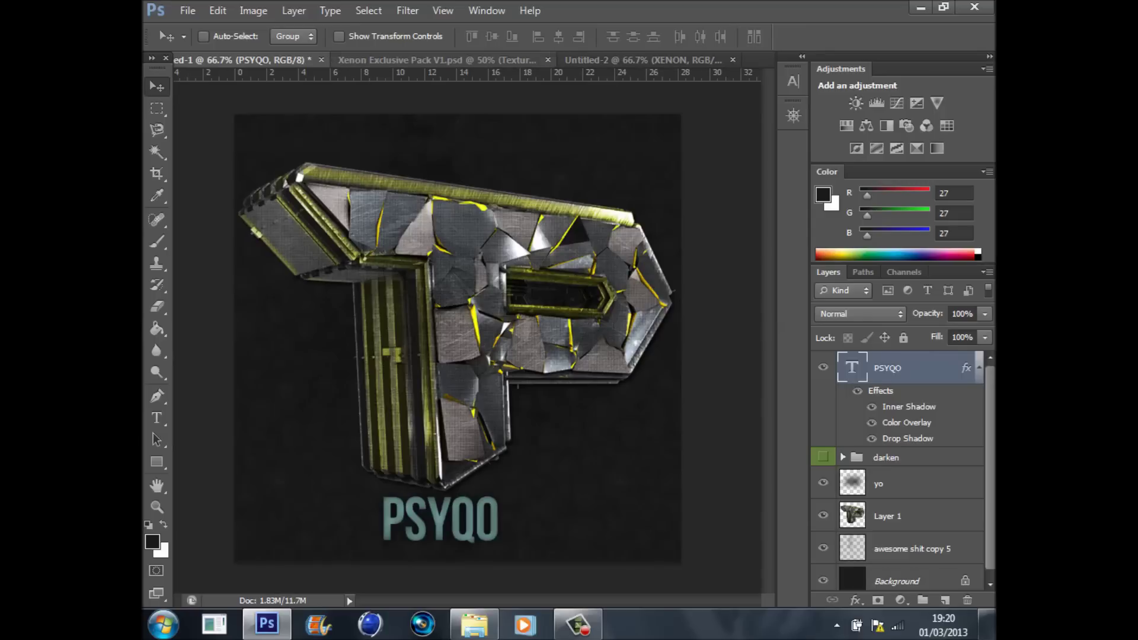
{"action": "left_click", "coordinate": [643, 59]}
{"action": "left_click", "coordinate": [732, 60]}
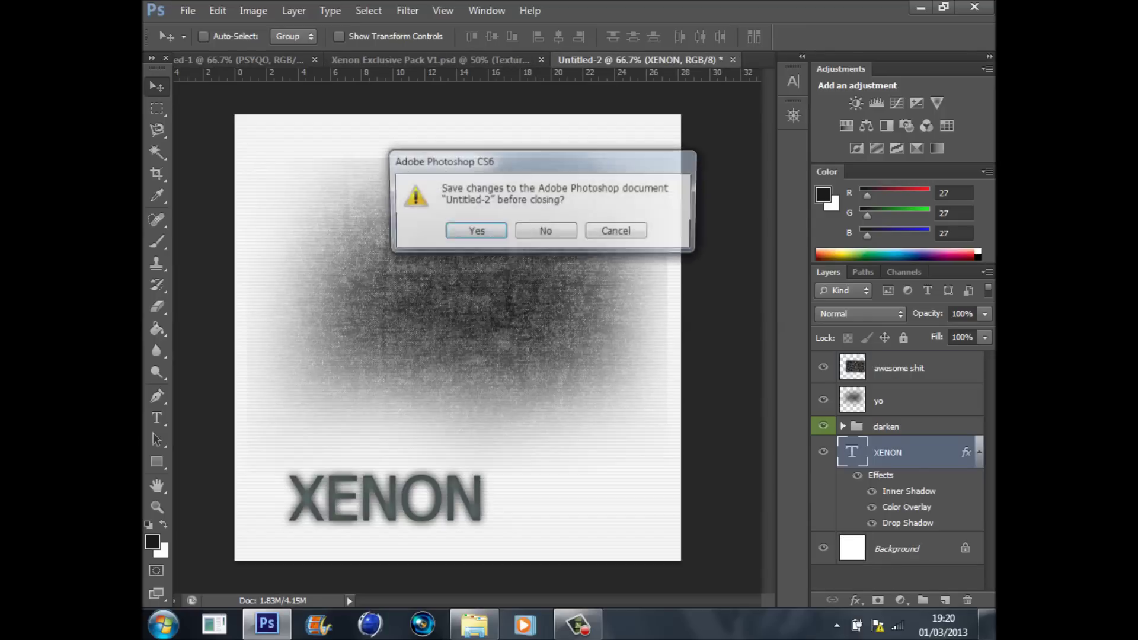
{"action": "left_click", "coordinate": [546, 232]}
In Xenon Exclusive Pack V1.psd, hide "Texture (3)" and the "Textures" group, and show the "CC's" group.
{"action": "left_click", "coordinate": [498, 60]}
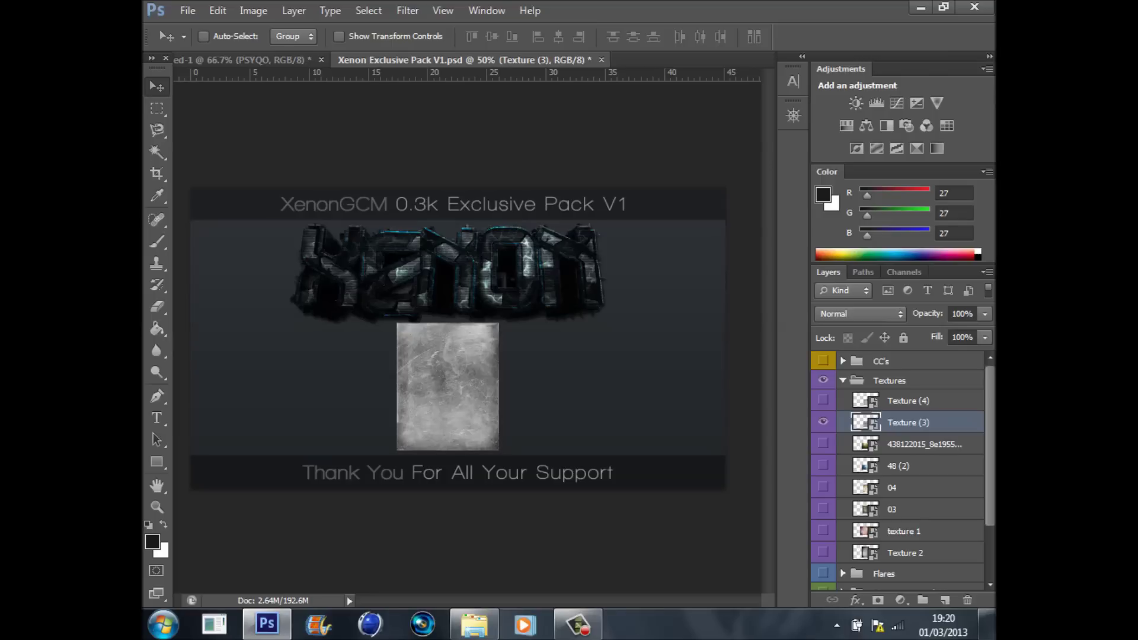
{"action": "left_click", "coordinate": [889, 380]}
{"action": "left_click", "coordinate": [823, 422]}
{"action": "left_click", "coordinate": [843, 380]}
{"action": "left_click", "coordinate": [823, 380]}
{"action": "left_click", "coordinate": [823, 361]}
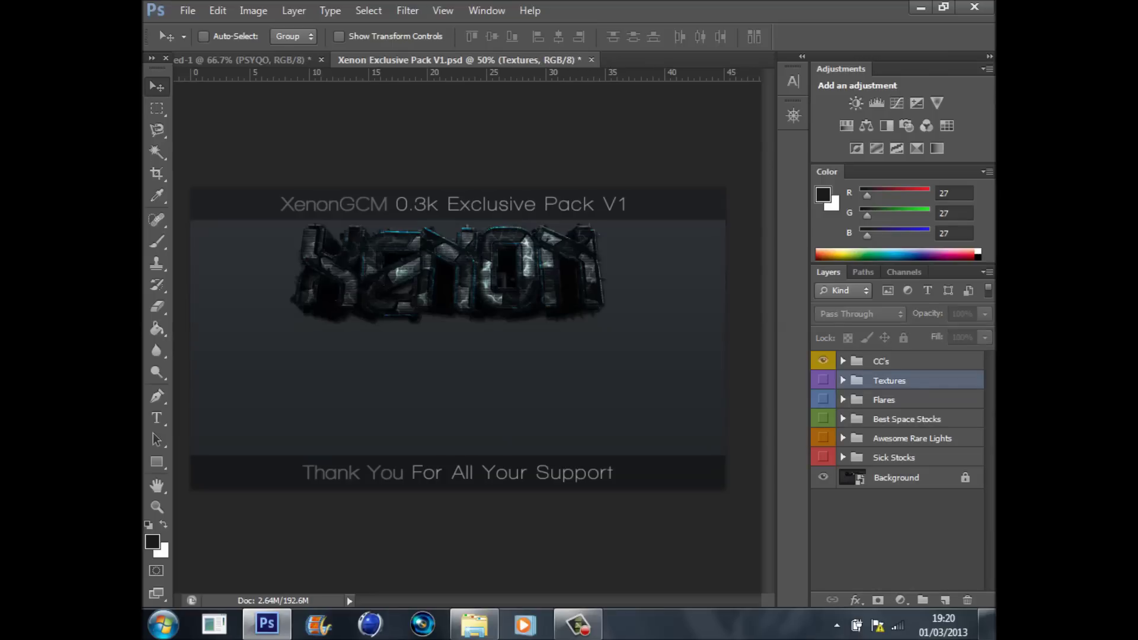
Try the "PINK" colour correction from the "CC's" group on the logo document, and hide it again.
{"action": "left_click", "coordinate": [881, 361]}
{"action": "left_click", "coordinate": [842, 361]}
{"action": "scroll", "coordinate": [898, 469], "scroll_direction": "down", "scroll_amount": 8}
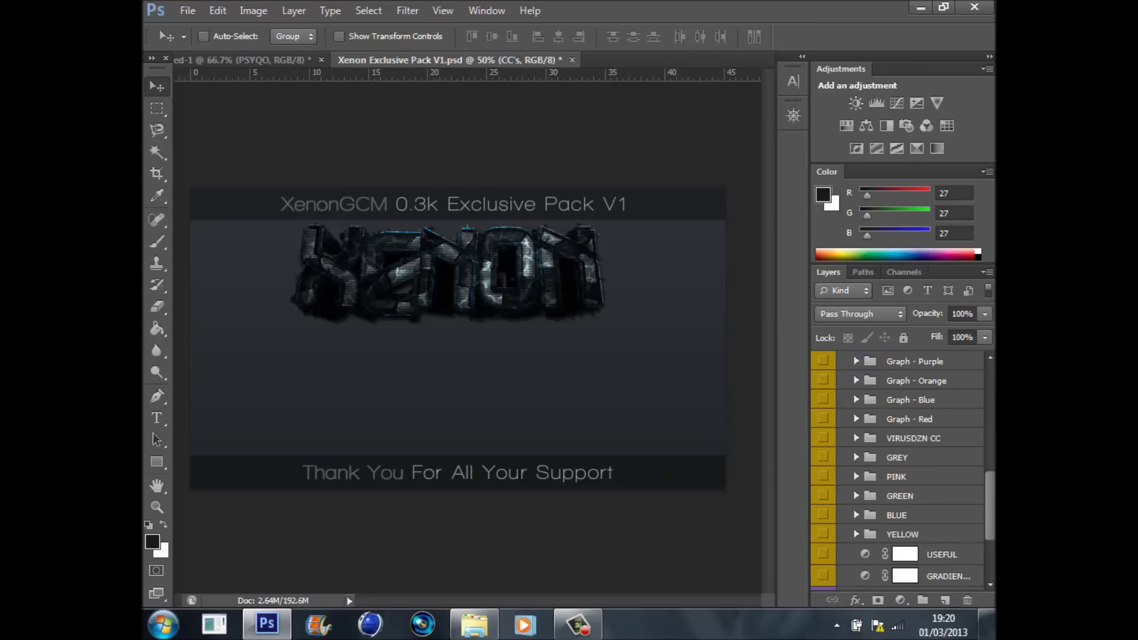
{"action": "left_click", "coordinate": [894, 496]}
{"action": "left_click", "coordinate": [824, 496]}
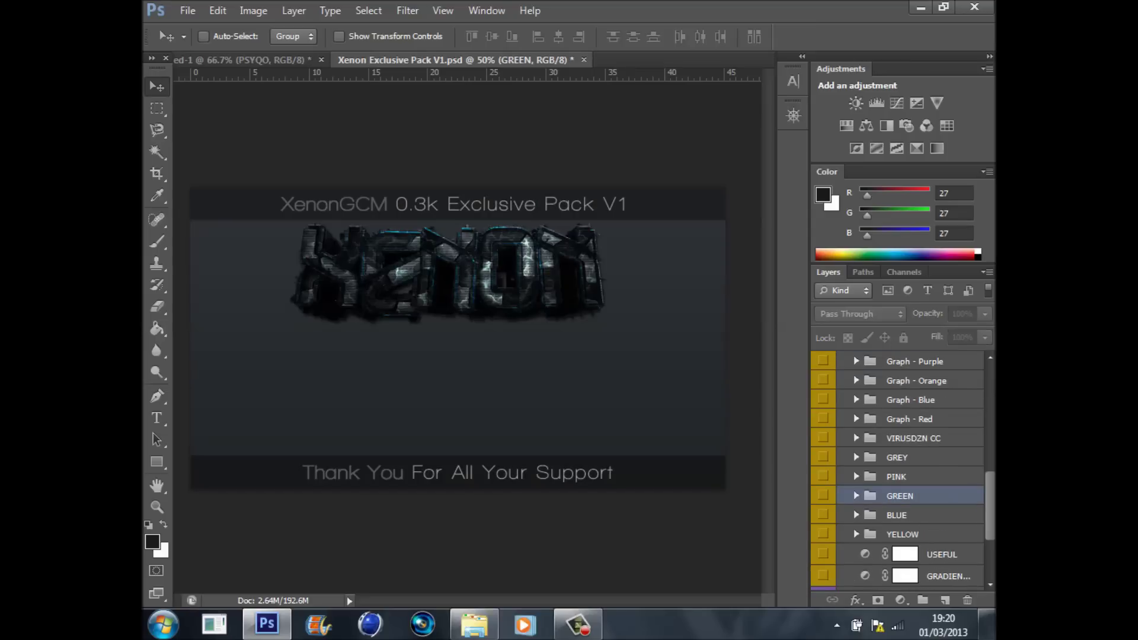
{"action": "left_click", "coordinate": [823, 476]}
{"action": "left_click", "coordinate": [896, 476]}
{"action": "left_click_drag", "start_coordinate": [243, 60], "coordinate": [382, 264]}
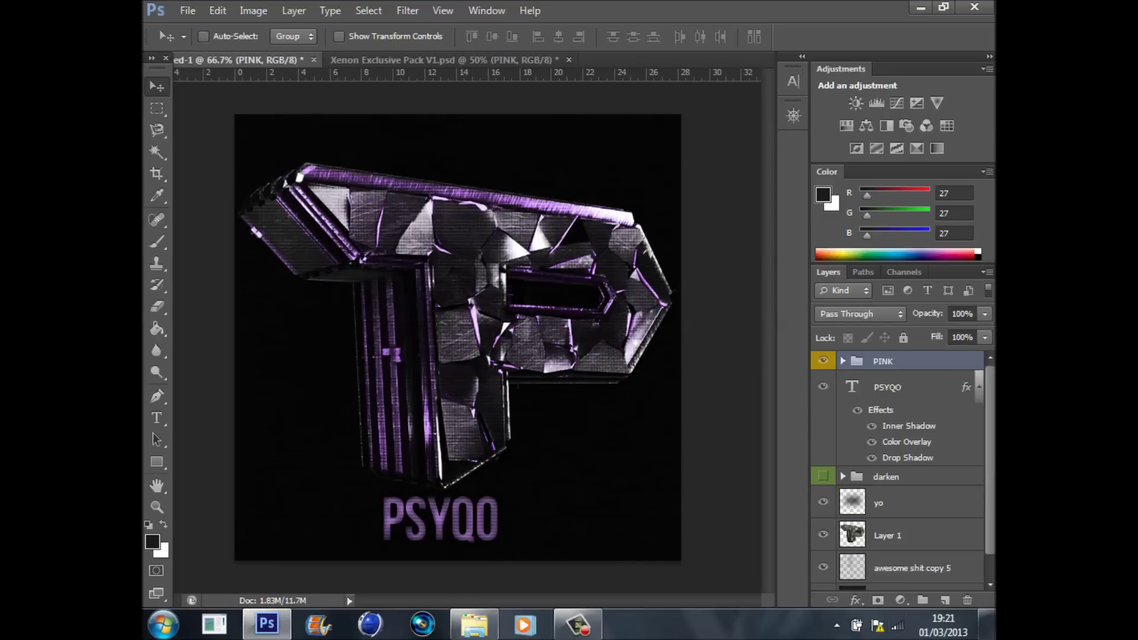
{"action": "left_click", "coordinate": [823, 360]}
Open Neo Rc.psd from the Neo folder inside GFX Things in Photoshop.
{"action": "left_click", "coordinate": [474, 624]}
{"action": "left_click", "coordinate": [474, 517]}
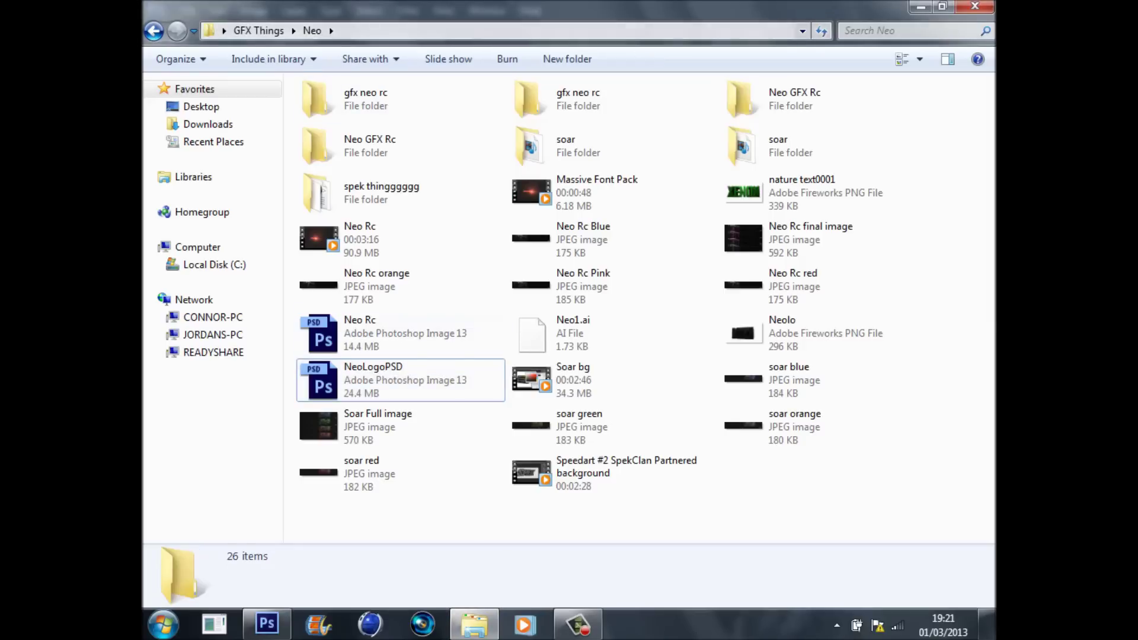
{"action": "left_click", "coordinate": [154, 31]}
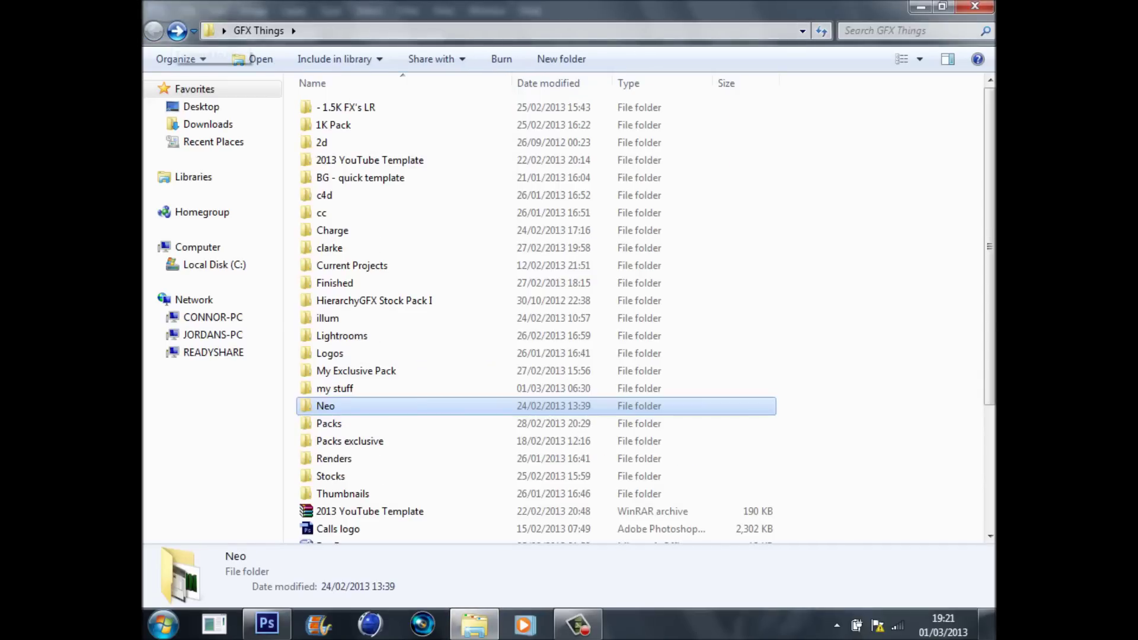
{"action": "left_click", "coordinate": [176, 31]}
{"action": "left_click", "coordinate": [379, 335]}
{"action": "left_click", "coordinate": [475, 516]}
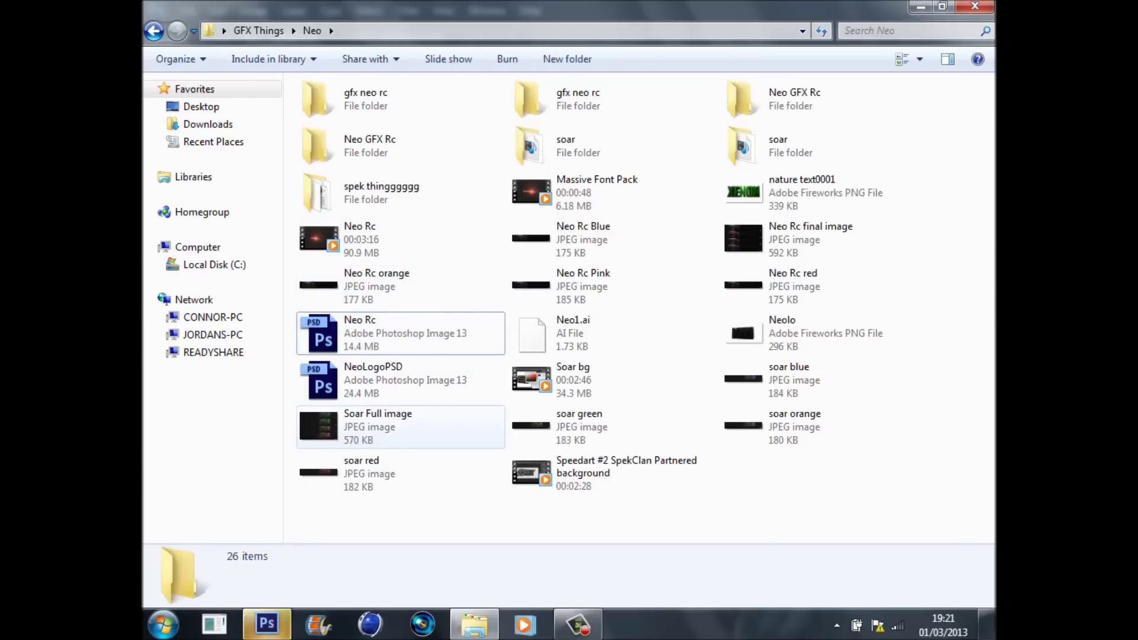
{"action": "left_click", "coordinate": [266, 624]}
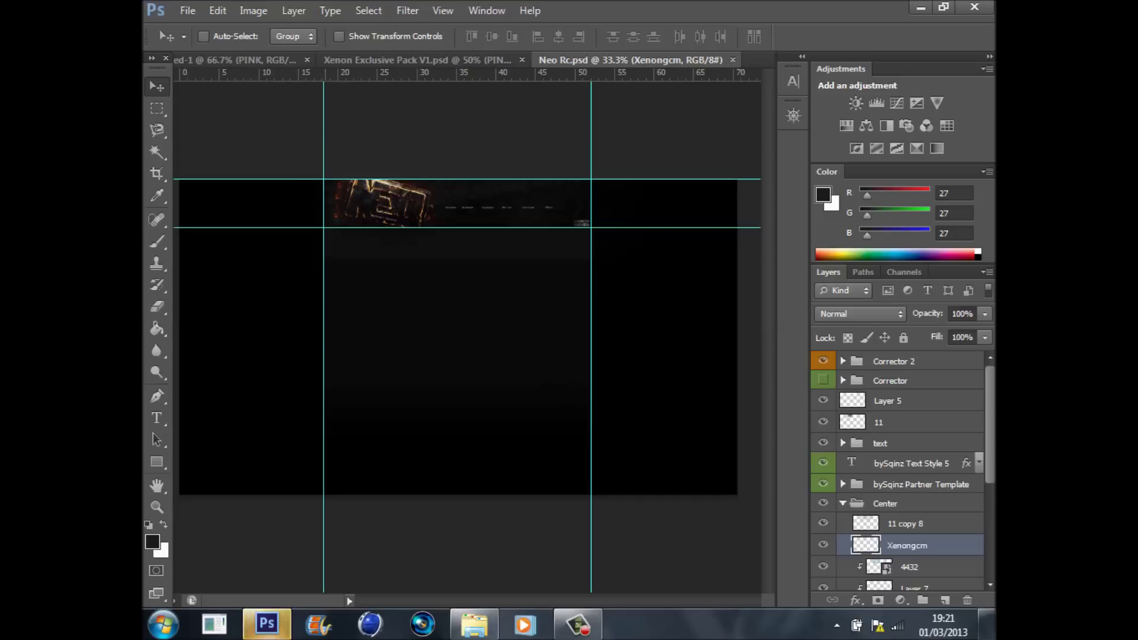
Copy the "Corrector 2" group from Neo Rc.psd to the top of the logo document's layers and close the file browser window.
{"action": "left_click", "coordinate": [894, 361]}
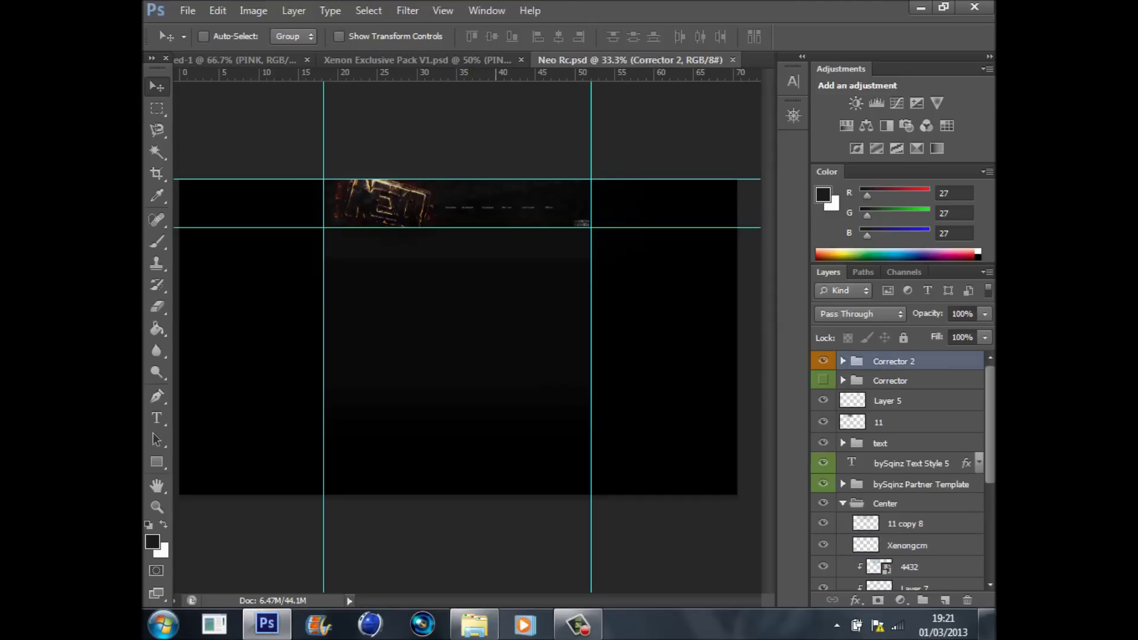
{"action": "key", "text": "ctrl+Tab"}
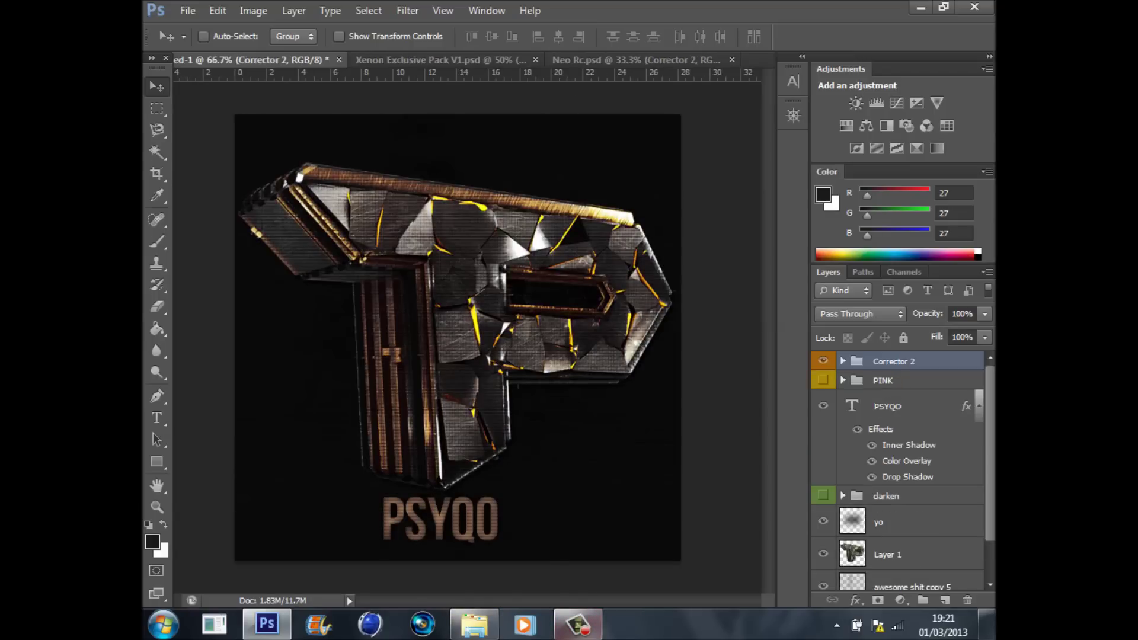
{"action": "left_click", "coordinate": [474, 624]}
{"action": "left_click", "coordinate": [981, 7]}
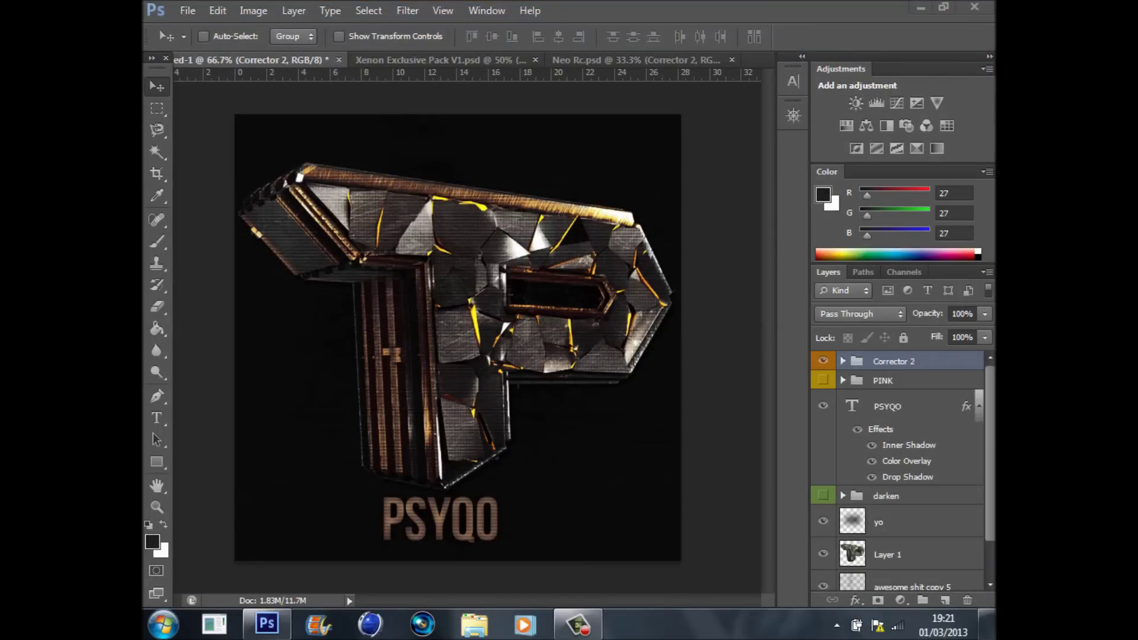
Move the "darken" group directly beneath "Corrector 2" and make it visible.
{"action": "left_click_drag", "start_coordinate": [886, 496], "coordinate": [886, 372]}
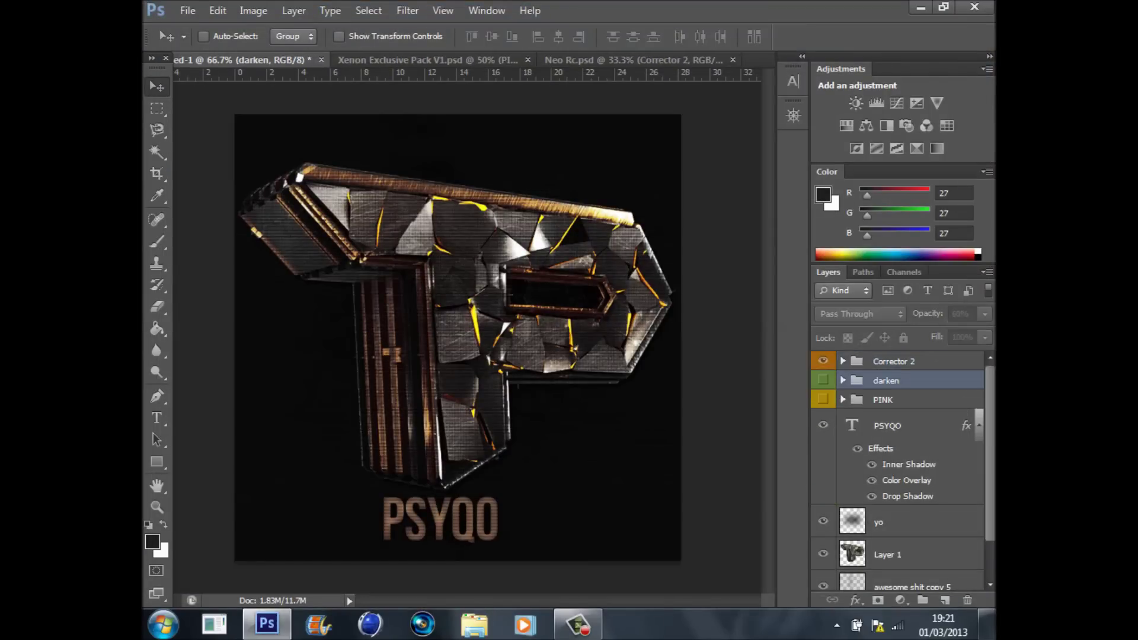
{"action": "left_click", "coordinate": [823, 380]}
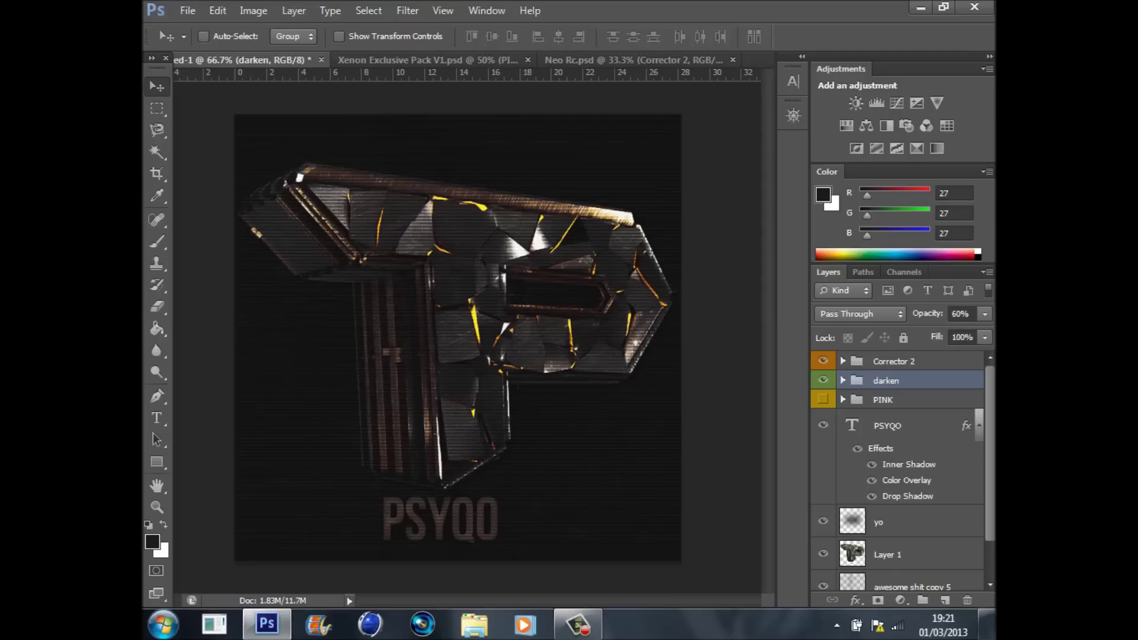
Delete the "PINK" group together with its contents.
{"action": "left_click", "coordinate": [822, 399]}
{"action": "left_click", "coordinate": [883, 400]}
{"action": "left_click", "coordinate": [967, 600]}
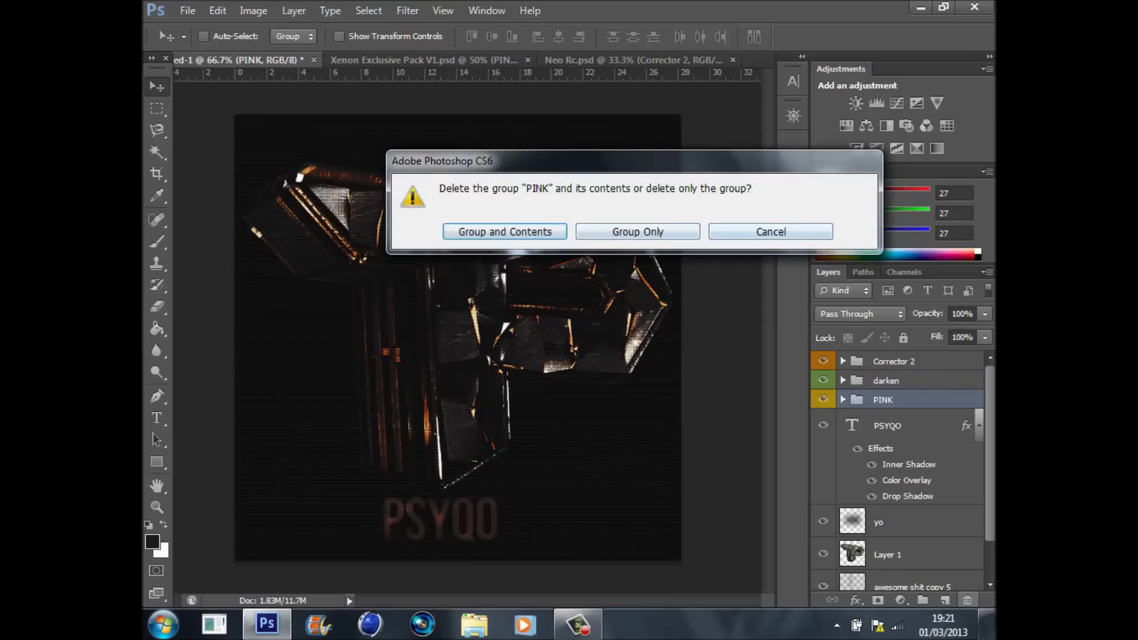
{"action": "key", "text": "Escape"}
{"action": "left_click", "coordinate": [968, 600]}
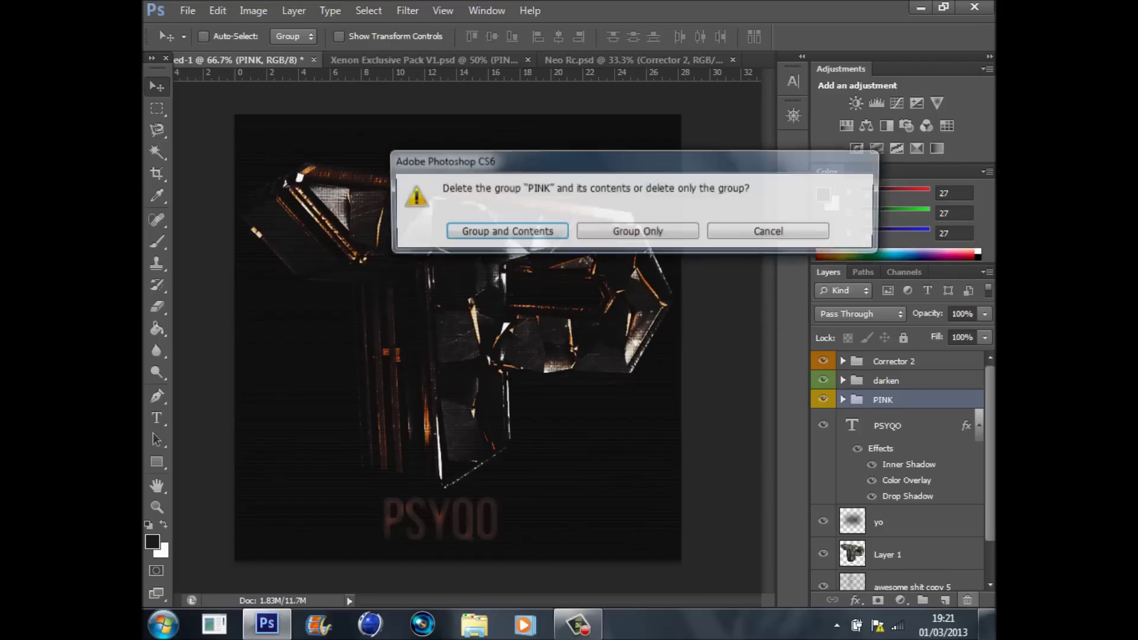
{"action": "key", "text": "Return"}
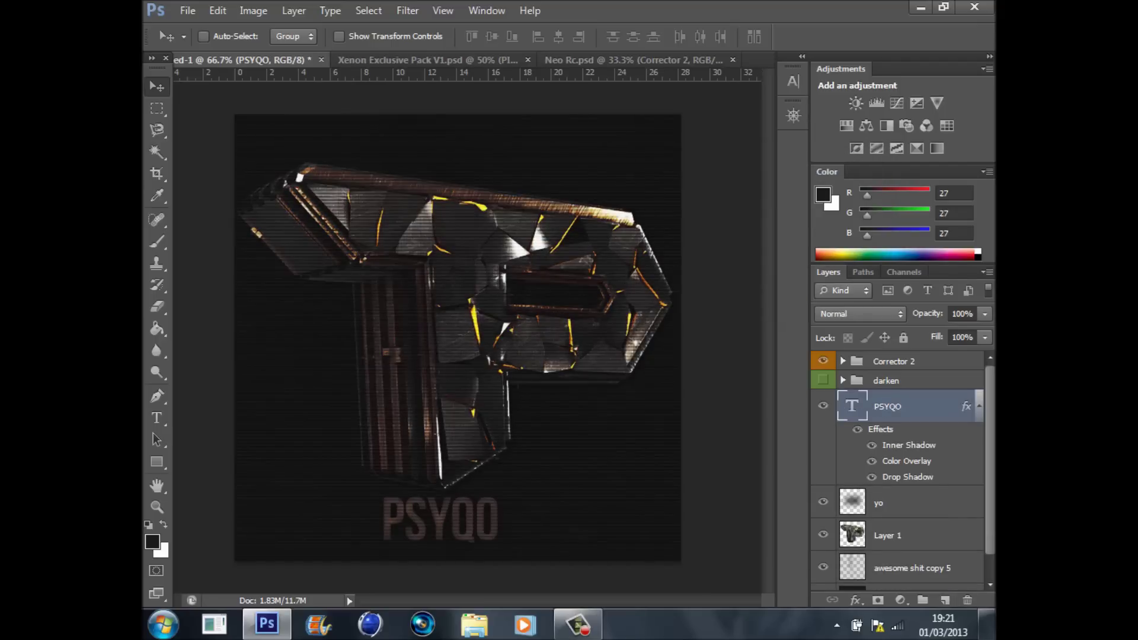
Hide the "Corrector 2" and "darken" groups.
{"action": "left_click", "coordinate": [823, 361]}
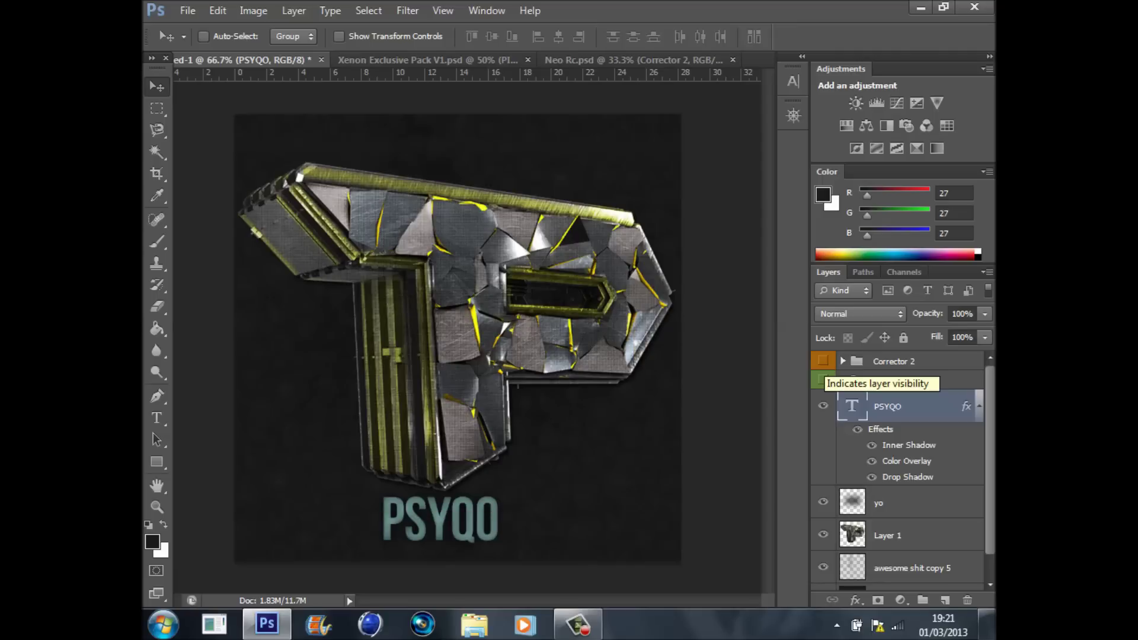
{"action": "left_click", "coordinate": [578, 625]}
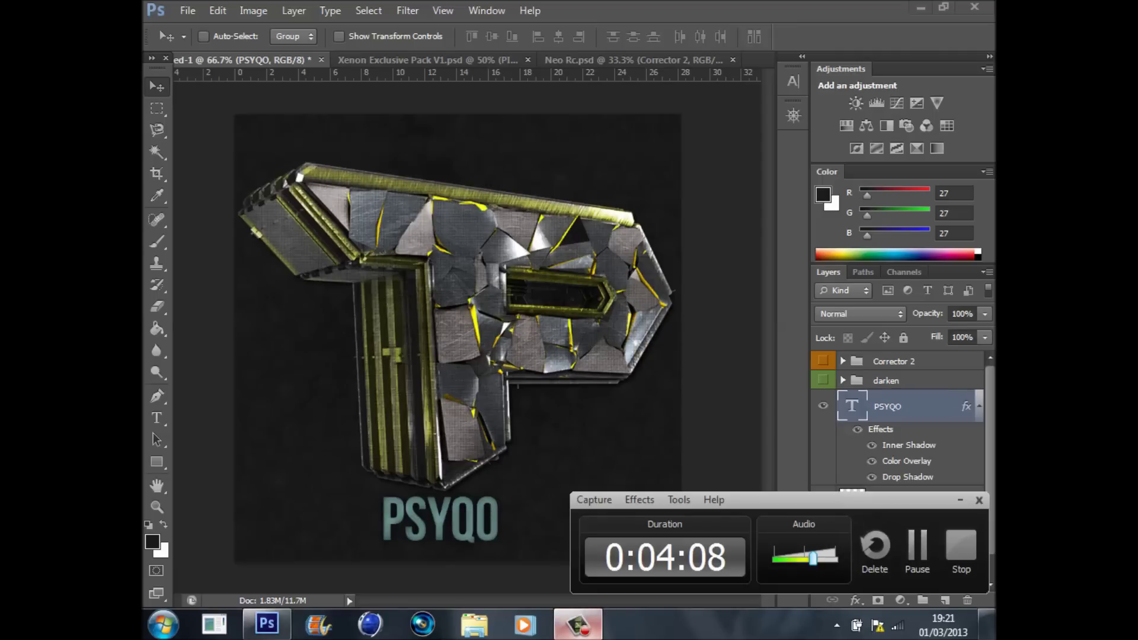
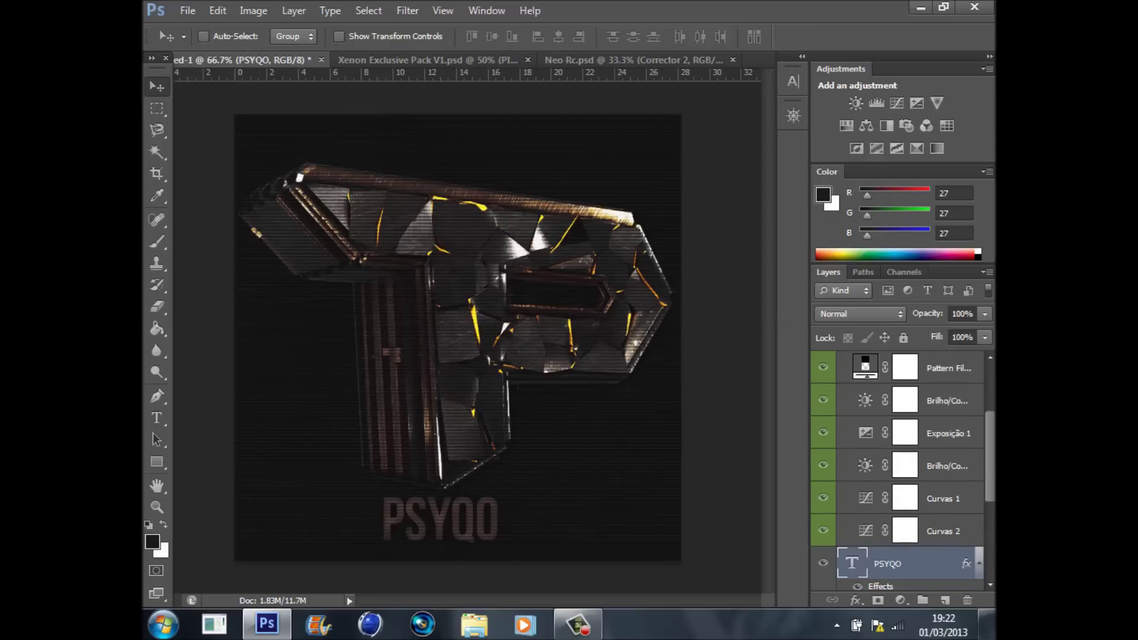
Check what the "Exposição 1" layer and the "Brilho/Co..." layer below it contribute to the "darken" group, and collapse the group.
{"action": "left_click", "coordinate": [822, 432]}
{"action": "left_click", "coordinate": [823, 432]}
{"action": "left_click", "coordinate": [823, 466]}
{"action": "left_click", "coordinate": [823, 465]}
{"action": "scroll", "coordinate": [898, 471], "scroll_direction": "up", "scroll_amount": 3}
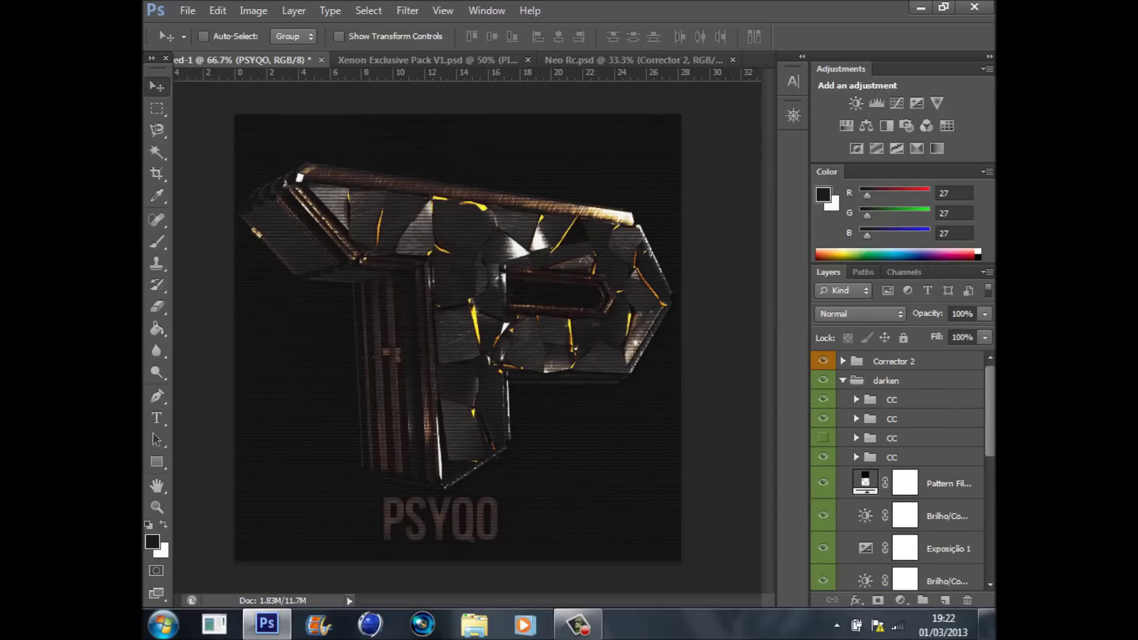
{"action": "left_click", "coordinate": [843, 380]}
{"action": "left_click", "coordinate": [887, 381]}
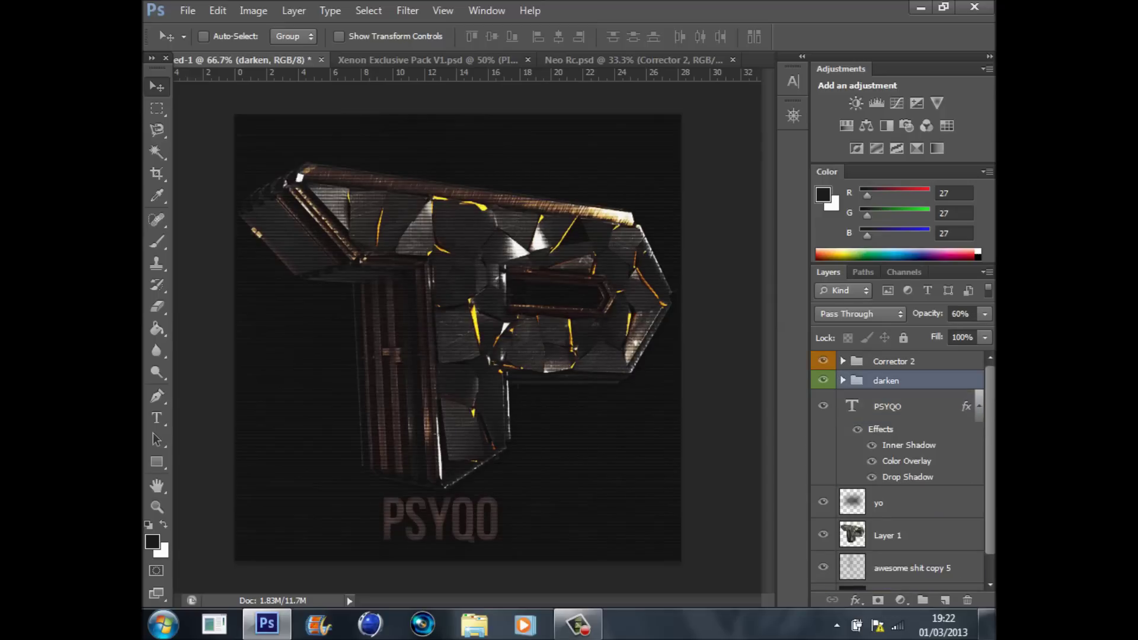
Expand the "Corrector 2" group and select its topmost gradient map layer.
{"action": "left_click", "coordinate": [894, 362]}
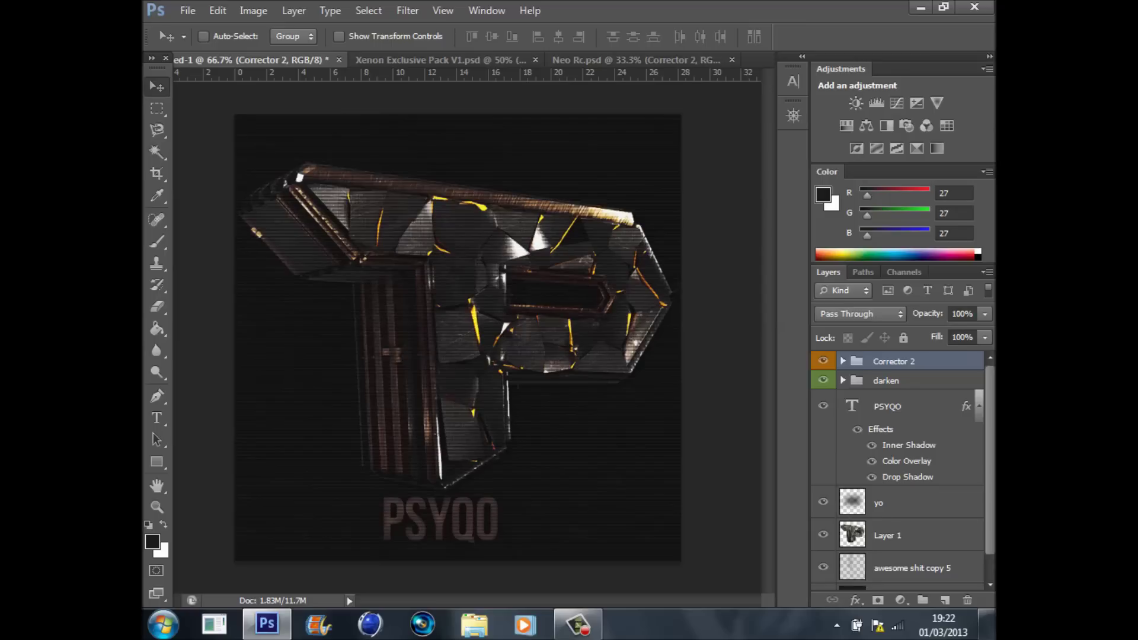
{"action": "left_click", "coordinate": [843, 361]}
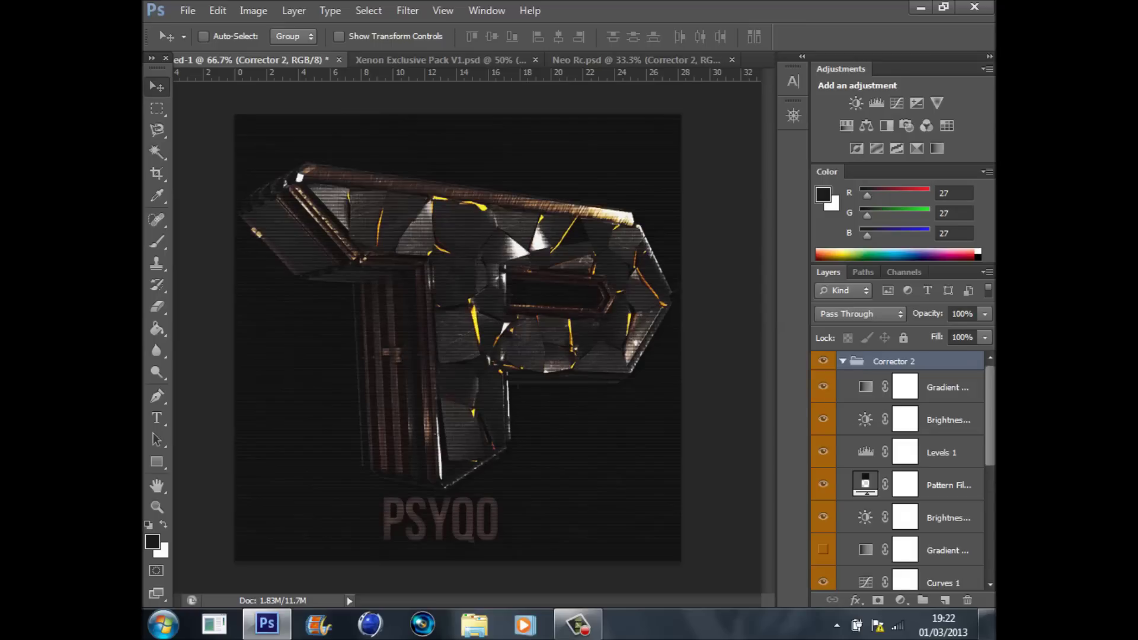
{"action": "left_click", "coordinate": [947, 387]}
Turn on the lower gradient map layer above "Curves 1" in the "Corrector 2" group, comparing the artwork with and without it.
{"action": "scroll", "coordinate": [948, 387], "scroll_direction": "down", "scroll_amount": 2}
{"action": "scroll", "coordinate": [948, 387], "scroll_direction": "up", "scroll_amount": 1}
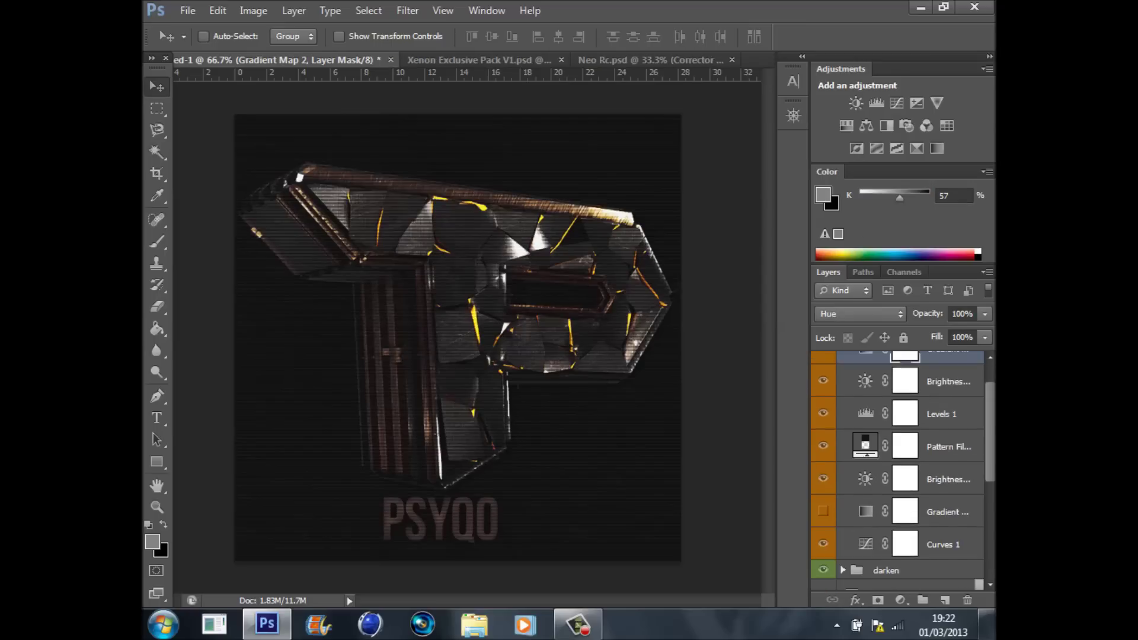
{"action": "left_click", "coordinate": [822, 511]}
{"action": "left_click", "coordinate": [823, 511]}
{"action": "left_click", "coordinate": [823, 511]}
{"action": "left_click", "coordinate": [947, 512]}
{"action": "scroll", "coordinate": [947, 511], "scroll_direction": "up", "scroll_amount": 1}
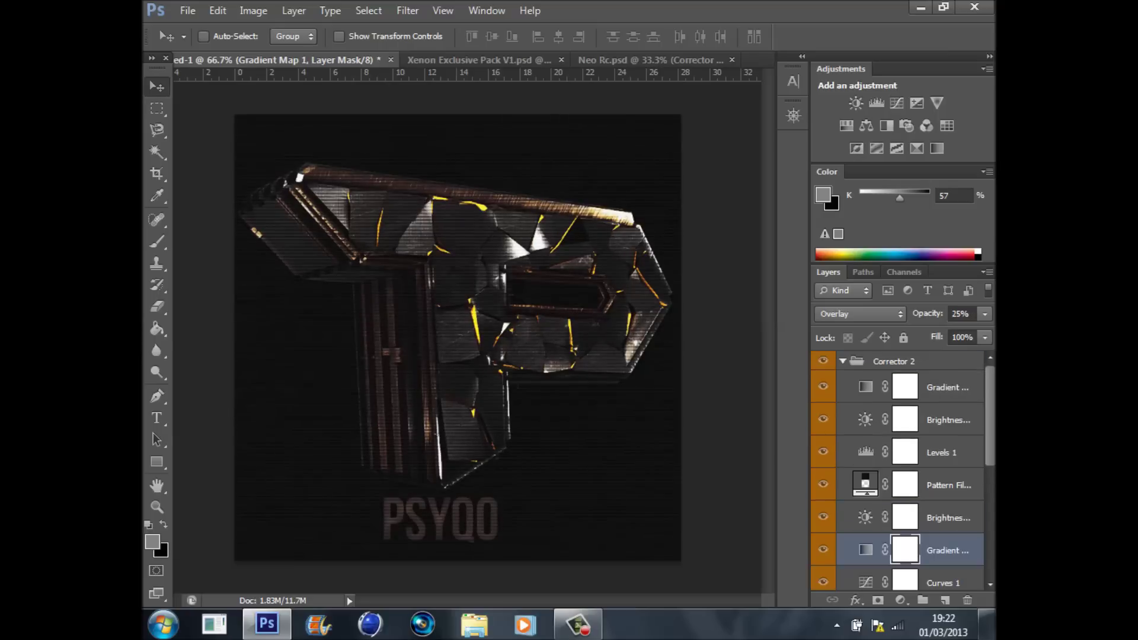
Edit the gradient of the topmost gradient map in "Corrector 2" and delete its middle orange-brown colour stop.
{"action": "left_click", "coordinate": [947, 387]}
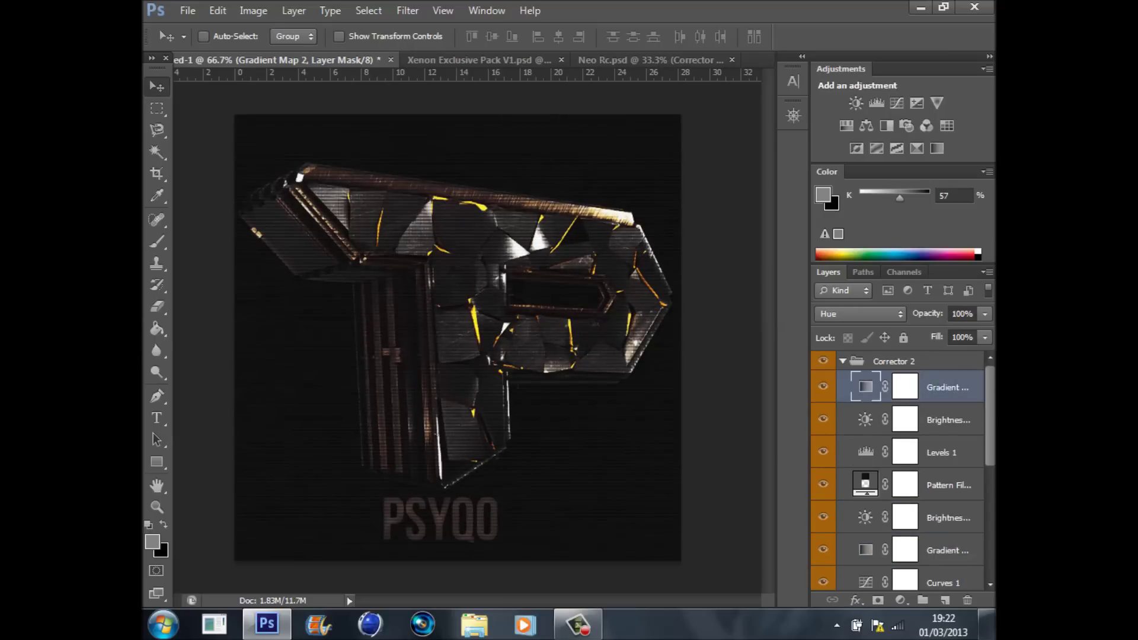
{"action": "double_click", "coordinate": [866, 387]}
{"action": "left_click", "coordinate": [677, 434]}
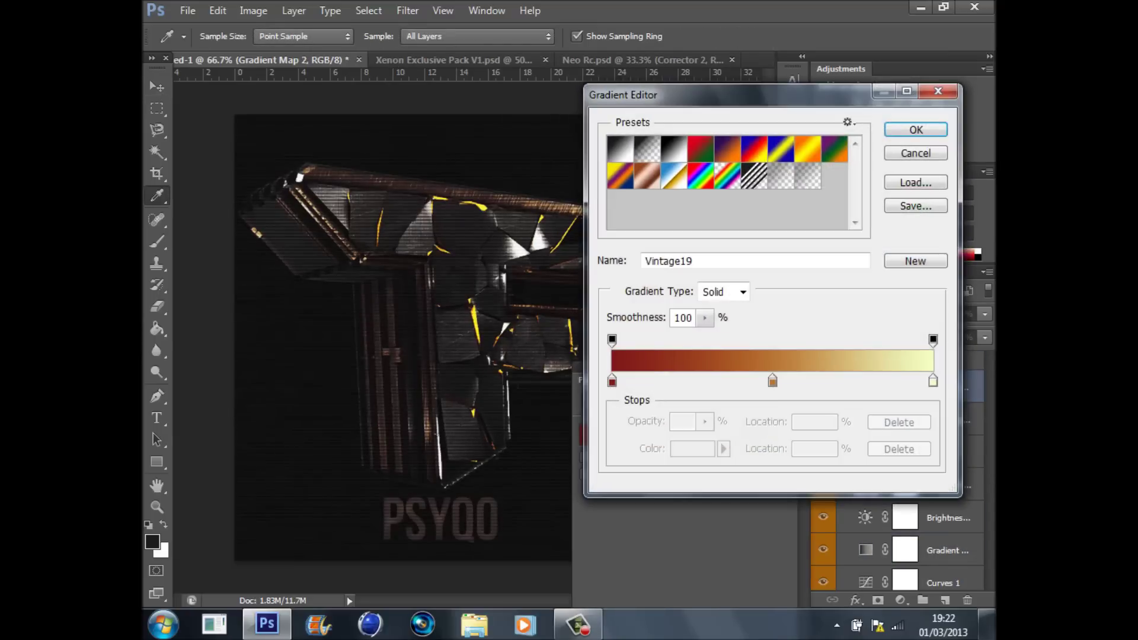
{"action": "left_click", "coordinate": [773, 382]}
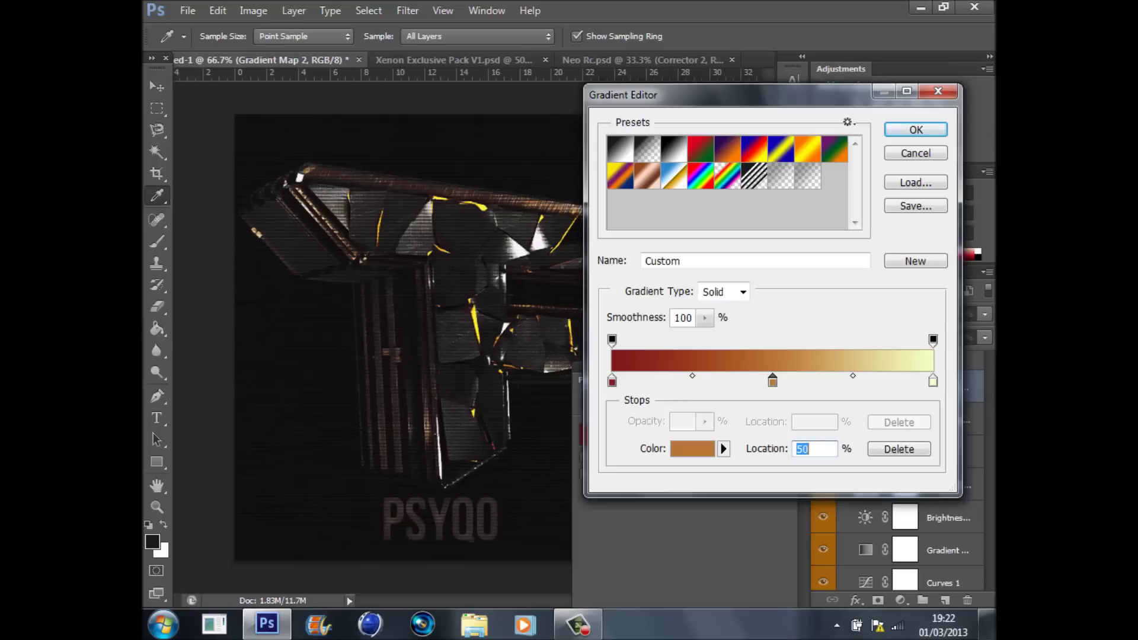
{"action": "left_click", "coordinate": [899, 449]}
Move the gradient's dark red colour stop next to the pale yellow end stop, at location 99%.
{"action": "left_click", "coordinate": [933, 381]}
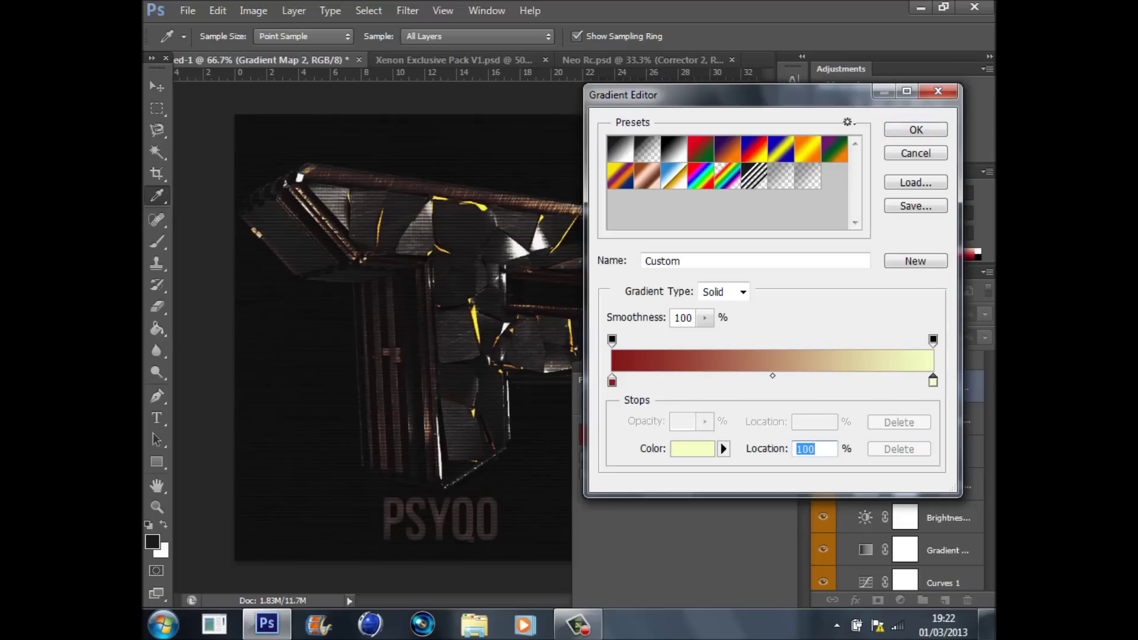
{"action": "left_click_drag", "start_coordinate": [612, 381], "coordinate": [934, 381]}
{"action": "left_click", "coordinate": [934, 382]}
{"action": "left_click", "coordinate": [929, 381]}
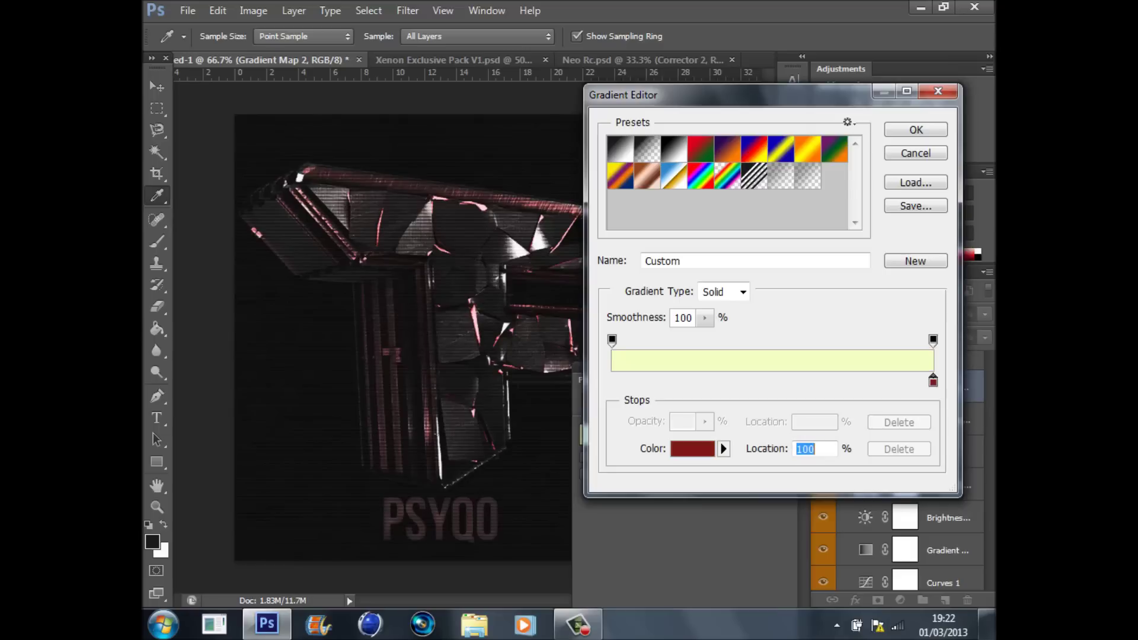
{"action": "left_click", "coordinate": [929, 381]}
{"action": "left_click_drag", "start_coordinate": [932, 381], "coordinate": [923, 381]}
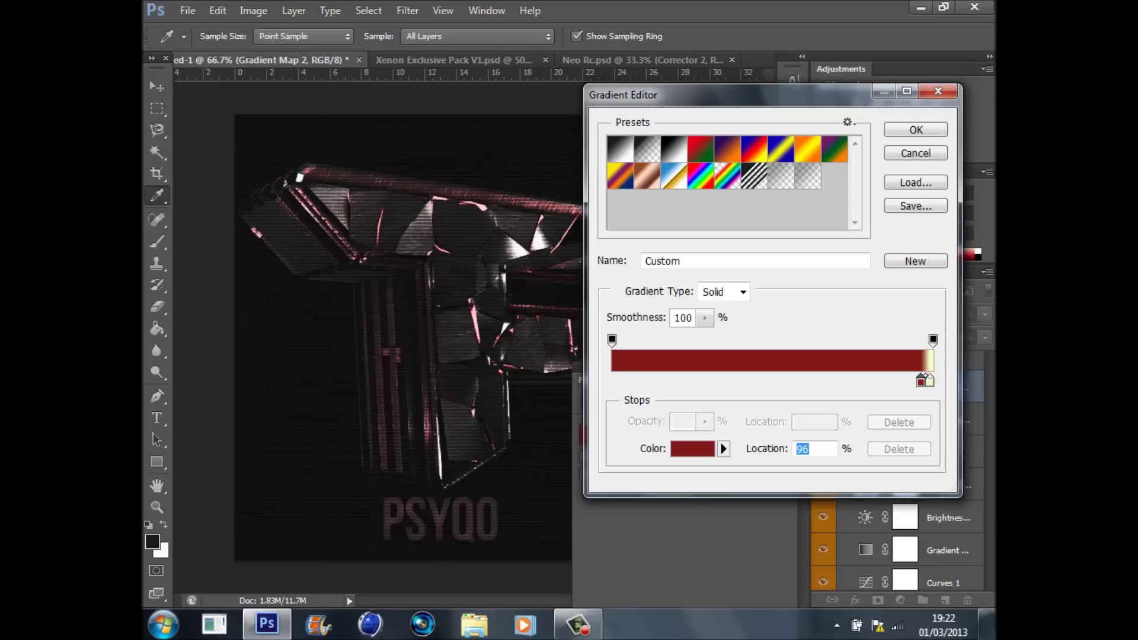
{"action": "left_click", "coordinate": [929, 380]}
{"action": "mouse_move", "coordinate": [922, 380]}
{"action": "left_mouse_down"}
{"action": "mouse_move", "coordinate": [896, 380]}
{"action": "mouse_move", "coordinate": [932, 380]}
{"action": "left_mouse_up"}
{"action": "left_click", "coordinate": [930, 381]}
{"action": "double_click", "coordinate": [798, 449]}
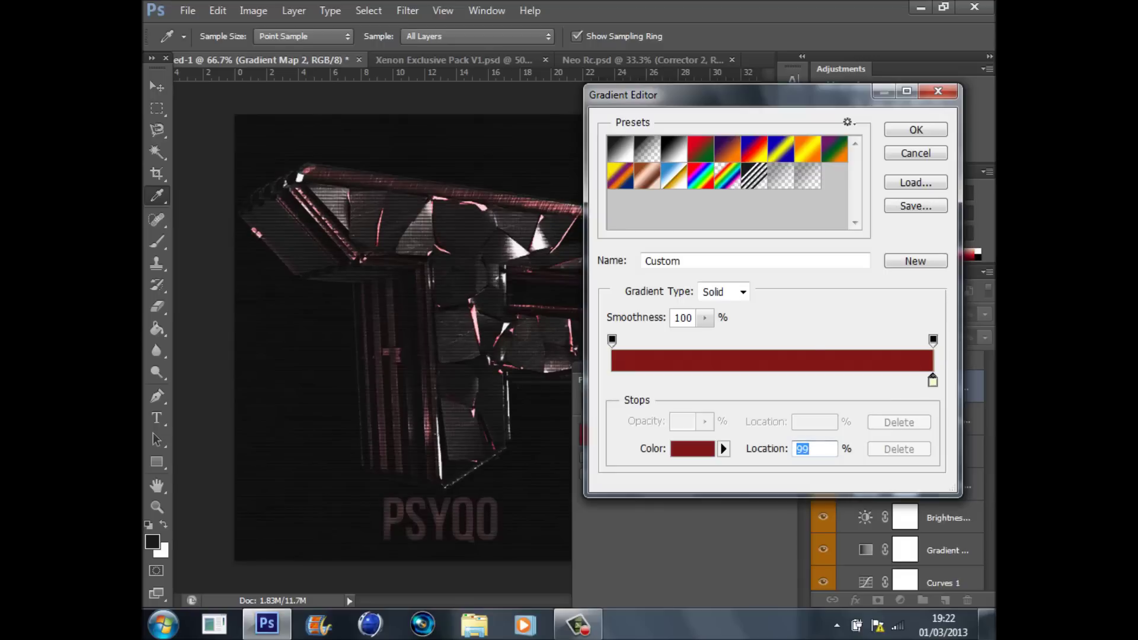
Recolour the dark red gradient stop to a vivid purple, accept the gradient and close the gradient map's properties.
{"action": "left_click", "coordinate": [693, 449]}
{"action": "left_click_drag", "start_coordinate": [596, 409], "coordinate": [559, 399]}
{"action": "left_click", "coordinate": [570, 363]}
{"action": "left_click", "coordinate": [571, 361]}
{"action": "left_click", "coordinate": [759, 328]}
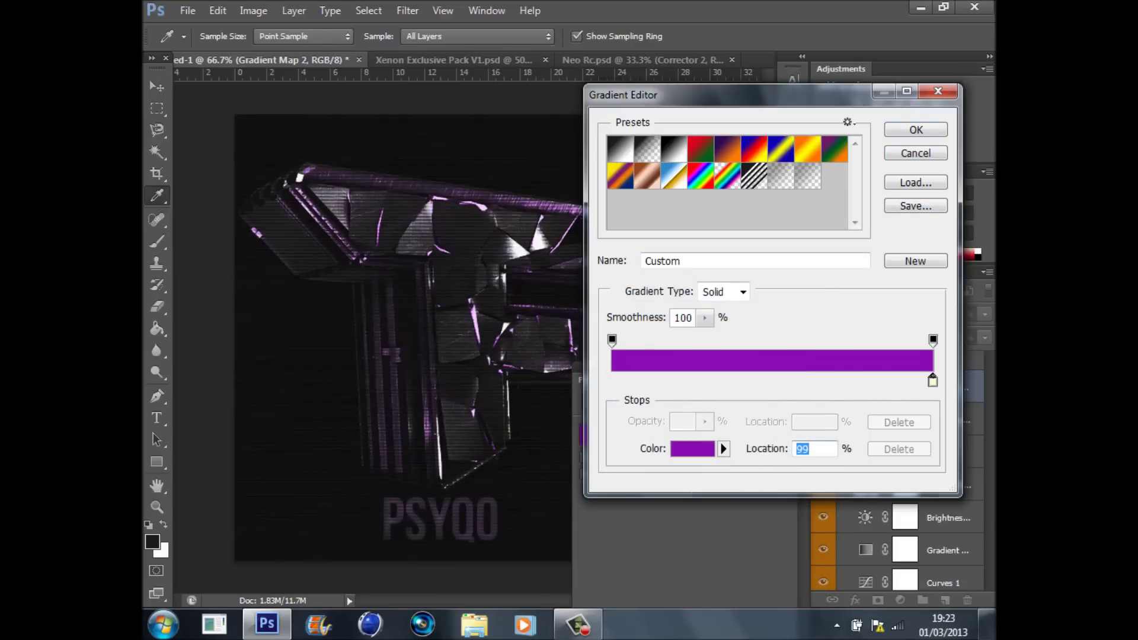
{"action": "left_click", "coordinate": [692, 448]}
{"action": "left_click", "coordinate": [759, 327]}
{"action": "left_click", "coordinate": [916, 129]}
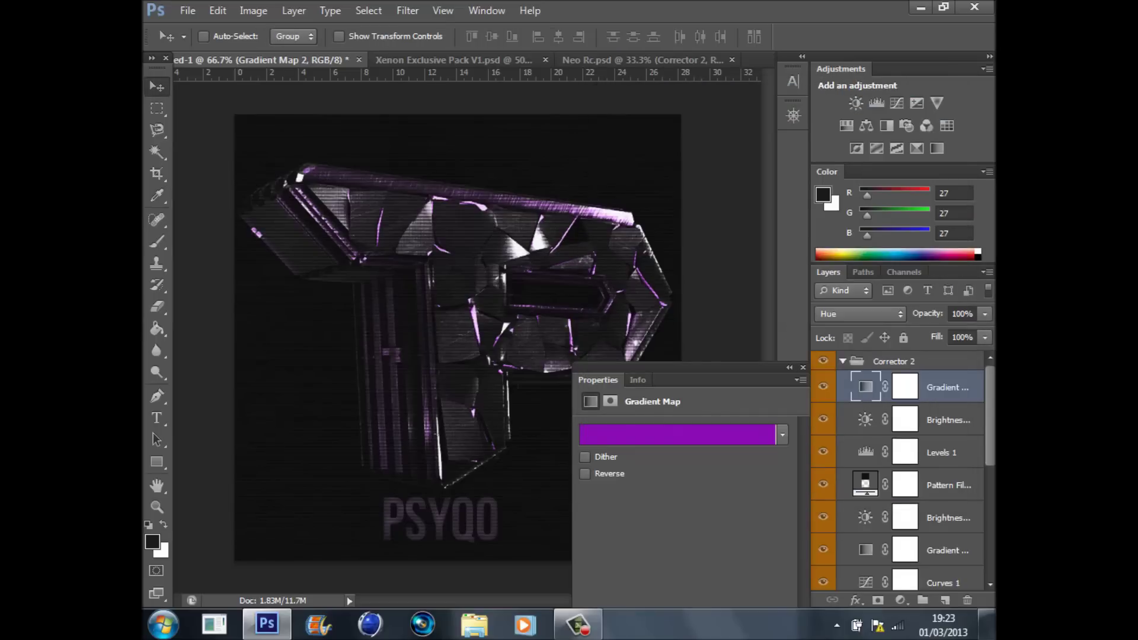
{"action": "left_click", "coordinate": [803, 367]}
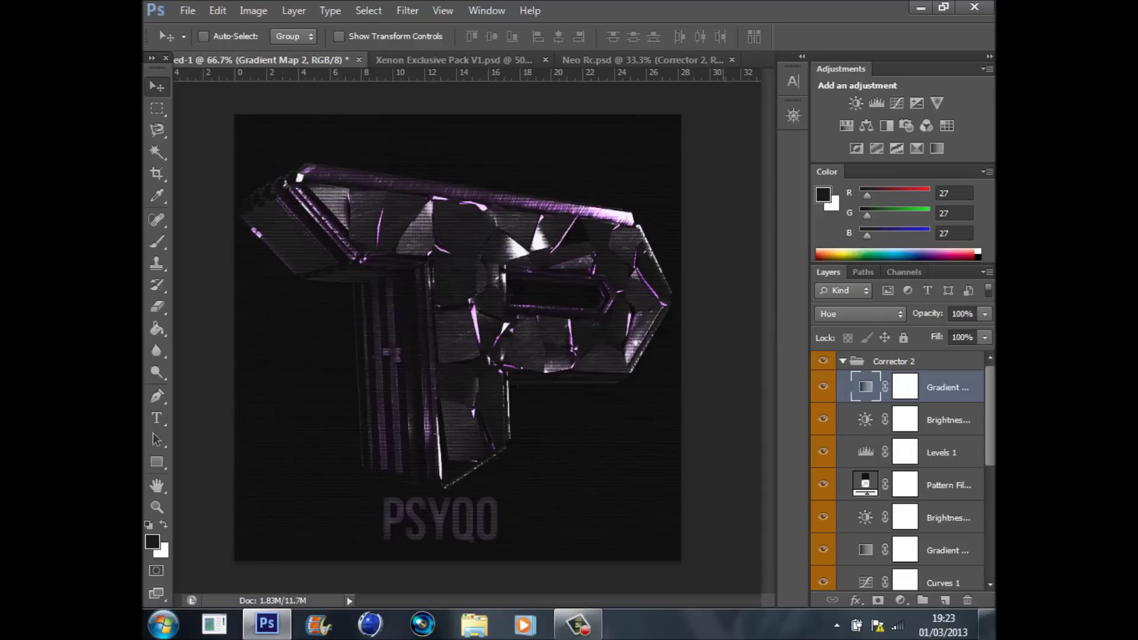
Hide the lower gradient map layer above "Curves 1" in the "Corrector 2" group and collapse the group.
{"action": "scroll", "coordinate": [898, 468], "scroll_direction": "down", "scroll_amount": 3}
{"action": "left_click", "coordinate": [822, 473]}
{"action": "left_click", "coordinate": [822, 472]}
{"action": "left_click", "coordinate": [823, 472]}
{"action": "left_click", "coordinate": [947, 473]}
{"action": "scroll", "coordinate": [947, 474], "scroll_direction": "up", "scroll_amount": 3}
{"action": "left_click", "coordinate": [895, 361]}
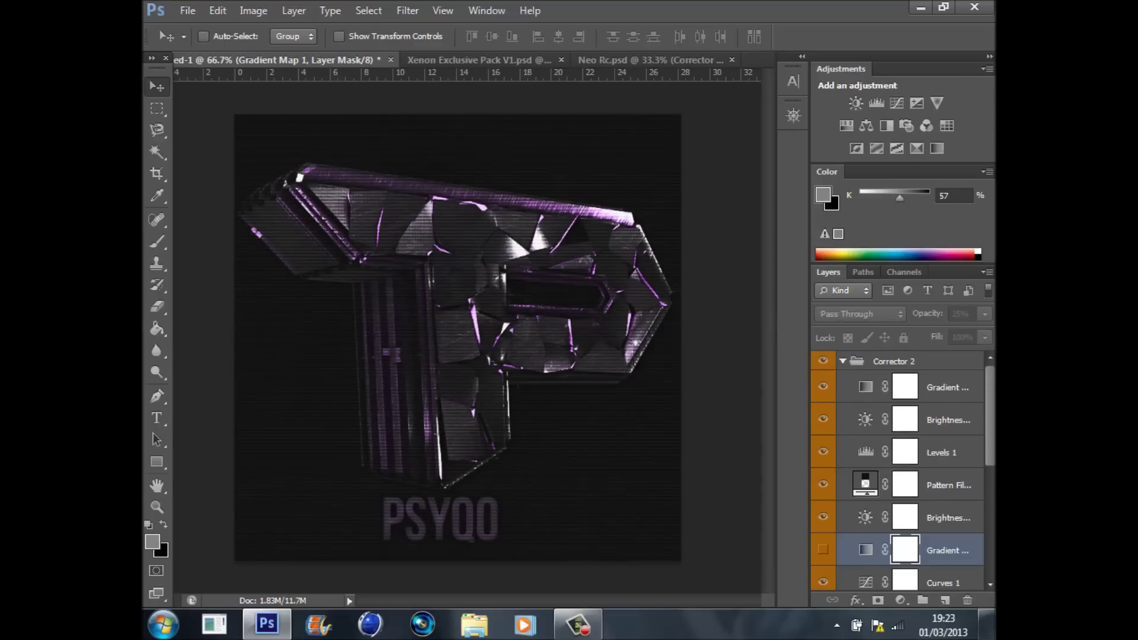
{"action": "left_click", "coordinate": [842, 361]}
{"action": "left_click", "coordinate": [578, 623]}
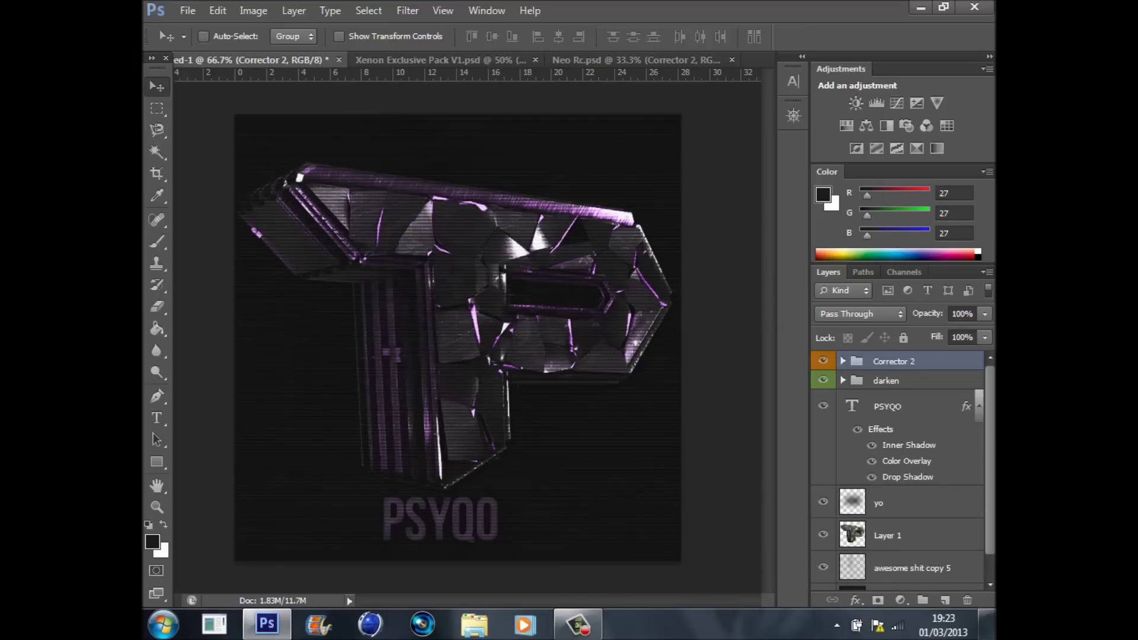
{"action": "left_click", "coordinate": [913, 380]}
{"action": "left_click", "coordinate": [913, 362]}
{"action": "left_click", "coordinate": [913, 406]}
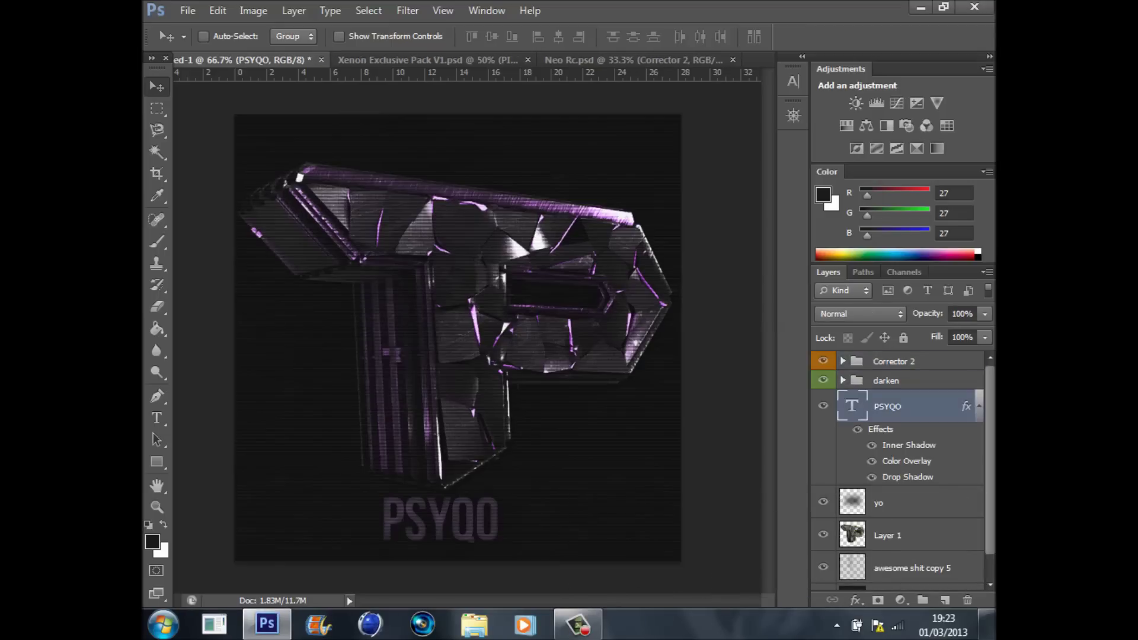
{"action": "left_click", "coordinate": [842, 361]}
{"action": "left_click", "coordinate": [948, 387]}
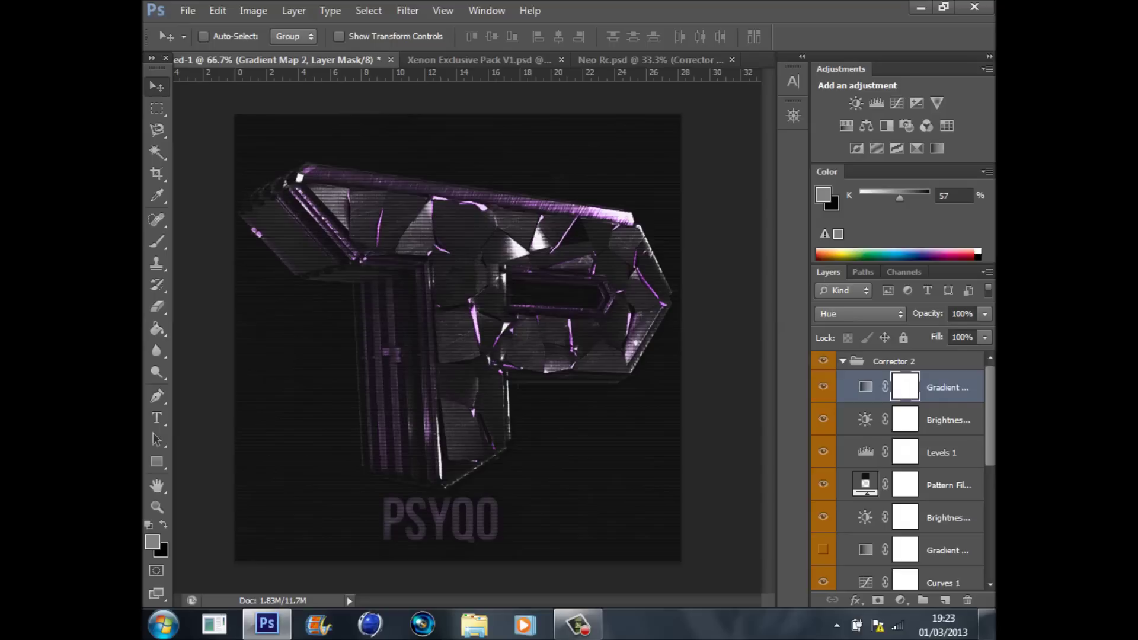
{"action": "left_click", "coordinate": [842, 361]}
Compare the artwork with and without the "Corrector 2" and "darken" groups, leaving both groups visible.
{"action": "left_click", "coordinate": [824, 361]}
{"action": "left_click", "coordinate": [824, 380]}
{"action": "left_click", "coordinate": [824, 380]}
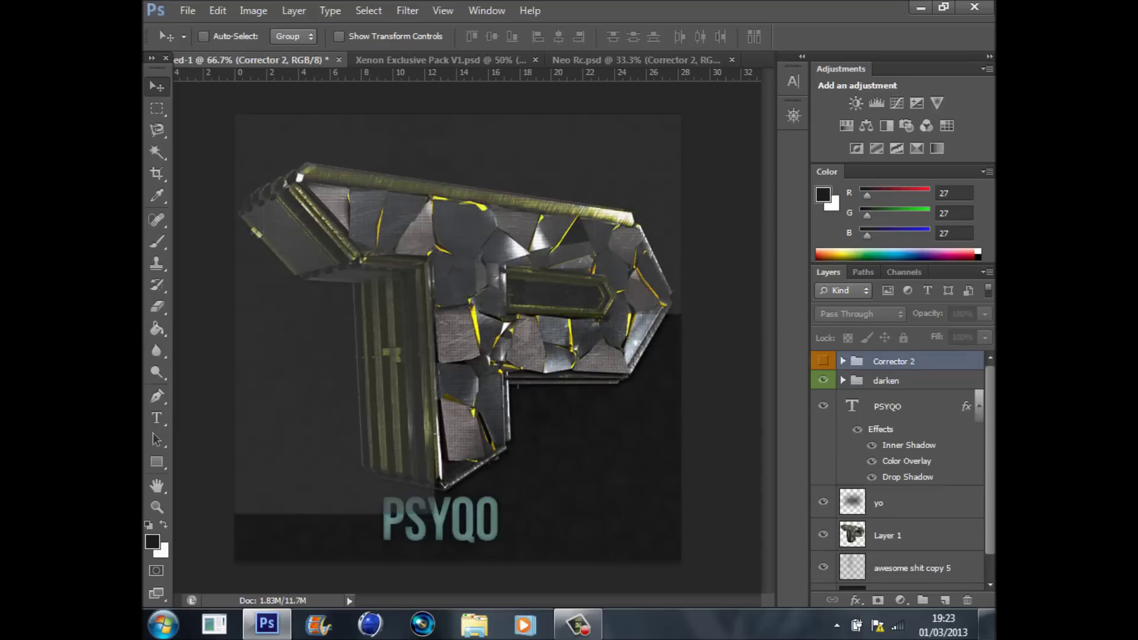
{"action": "left_click", "coordinate": [824, 361]}
Open the layer style of the PSYQO text layer and turn off its Inner Shadow.
{"action": "left_click", "coordinate": [888, 406]}
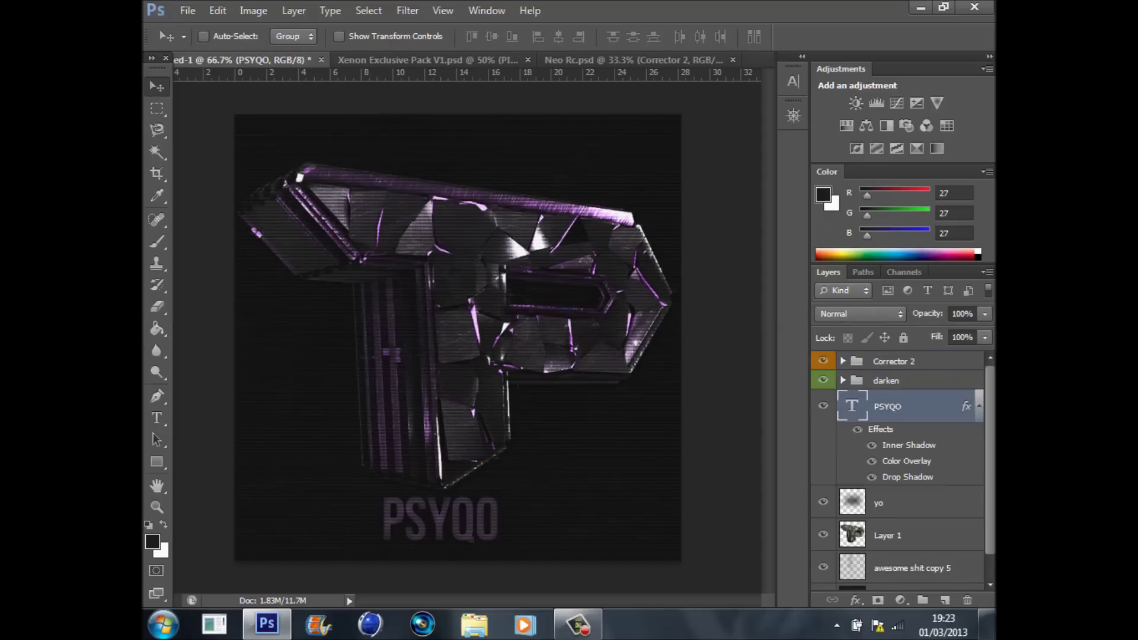
{"action": "double_click", "coordinate": [930, 407]}
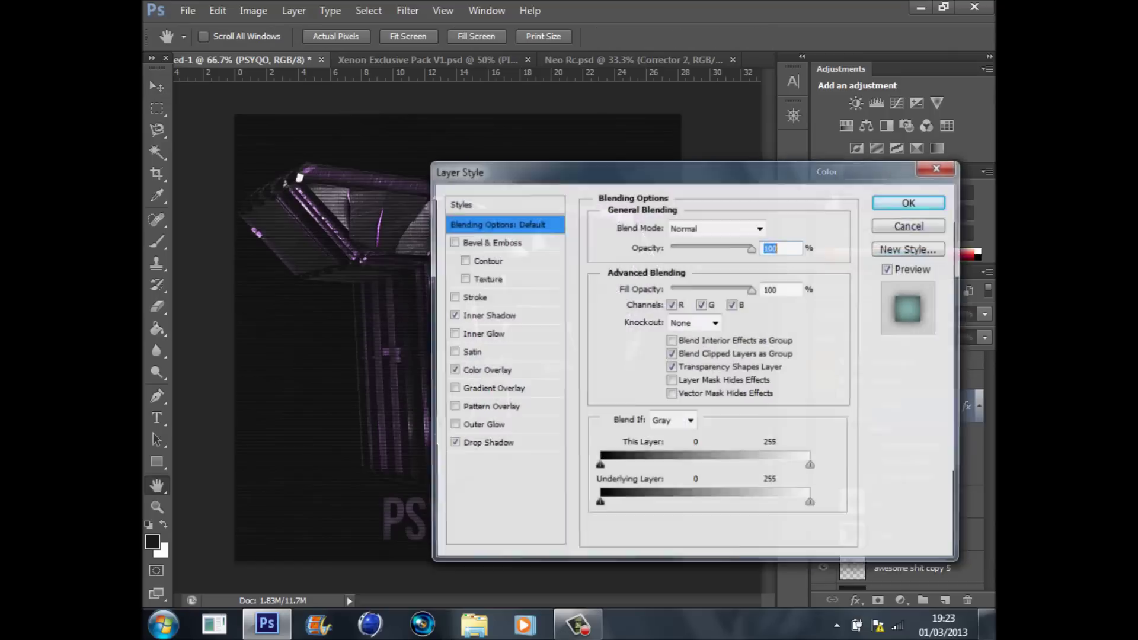
{"action": "left_click_drag", "start_coordinate": [723, 170], "coordinate": [835, 165]}
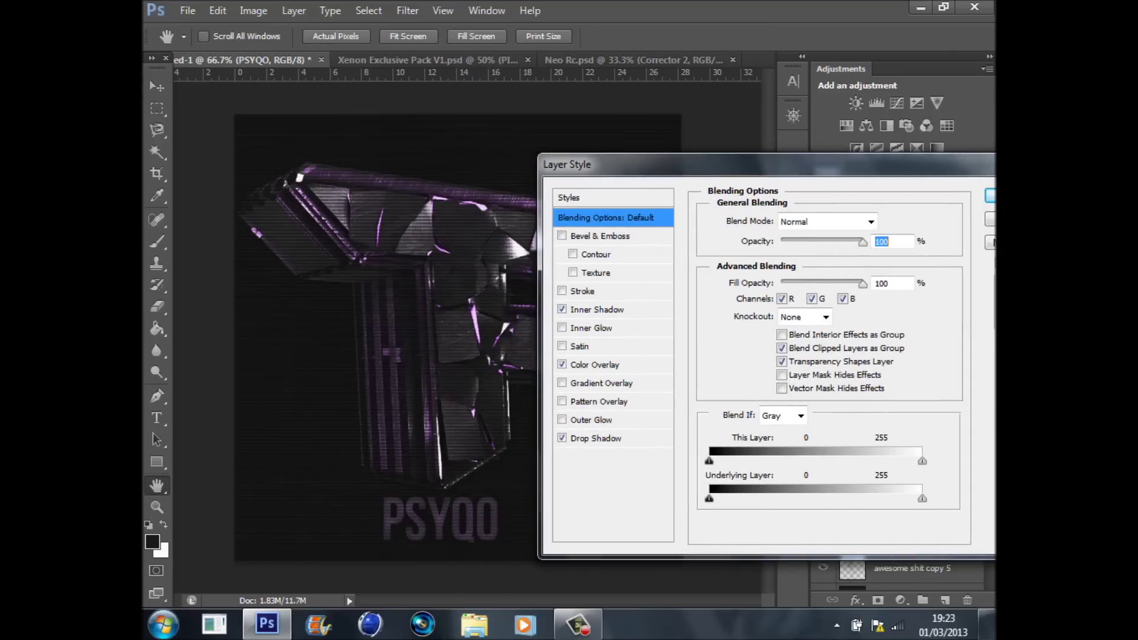
{"action": "left_click", "coordinate": [562, 309]}
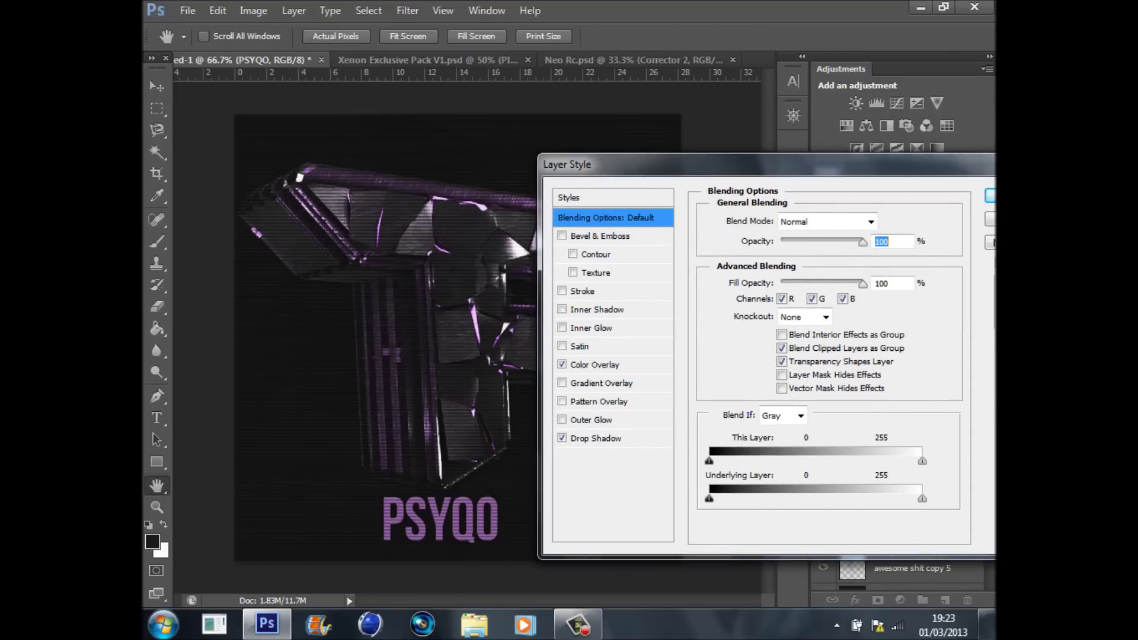
Add a black-to-white Gradient Overlay to the PSYQO text in Overlay mode at 64% opacity, and turn off its Color Overlay.
{"action": "left_click", "coordinate": [601, 383]}
{"action": "left_click", "coordinate": [562, 383]}
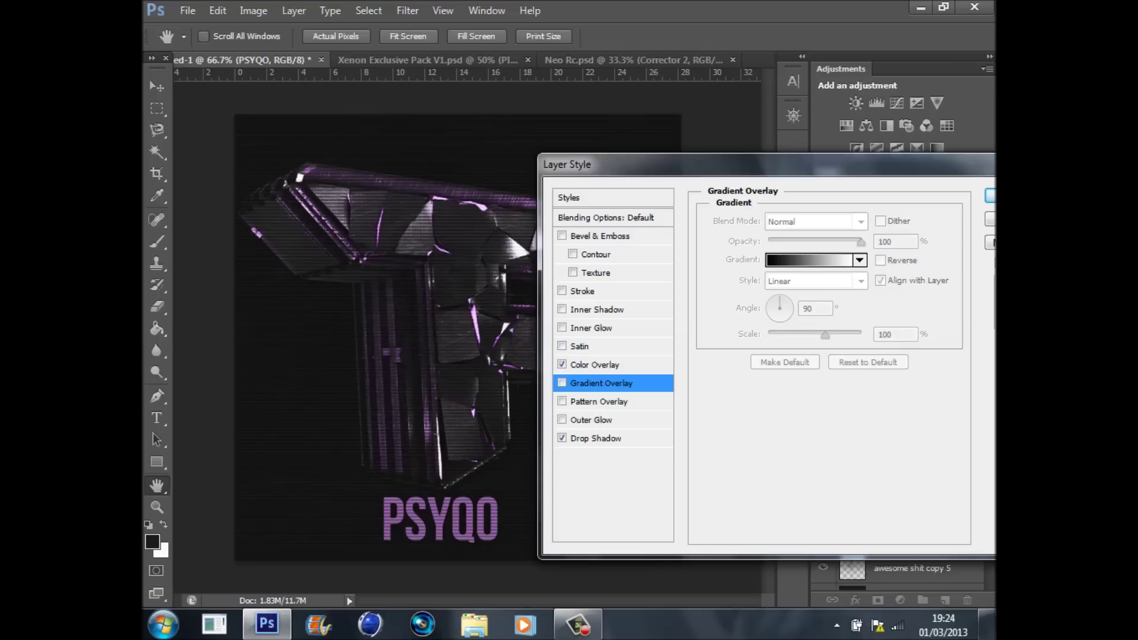
{"action": "left_click", "coordinate": [562, 383]}
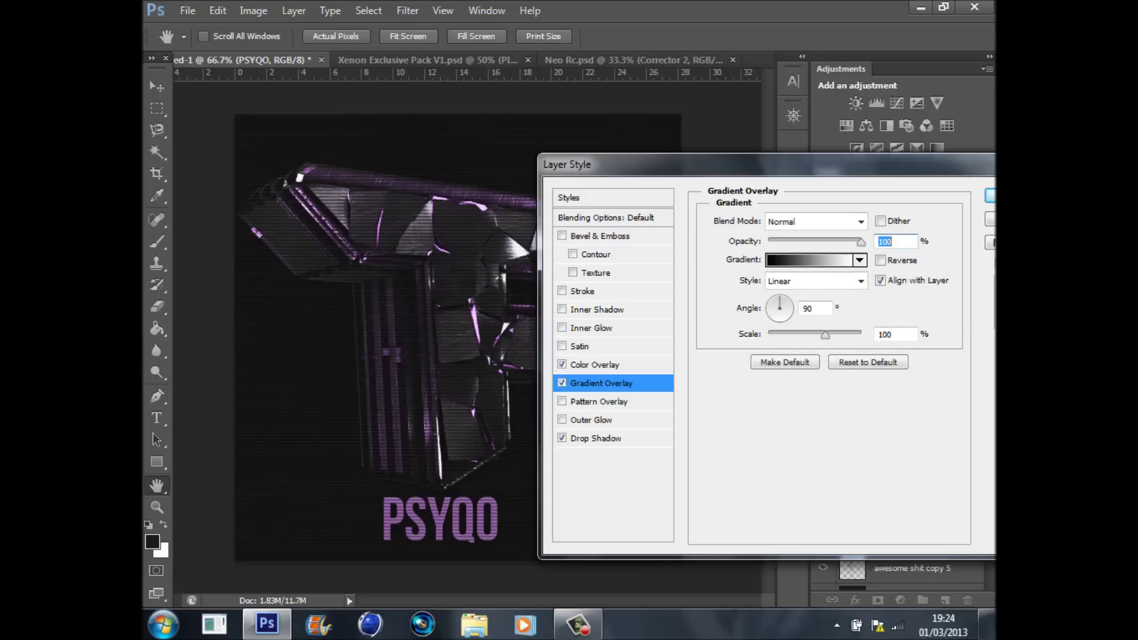
{"action": "left_click", "coordinate": [815, 222]}
{"action": "left_click", "coordinate": [815, 207]}
{"action": "mouse_move", "coordinate": [861, 242]}
{"action": "left_mouse_down"}
{"action": "mouse_move", "coordinate": [800, 242]}
{"action": "mouse_move", "coordinate": [844, 242]}
{"action": "left_mouse_up"}
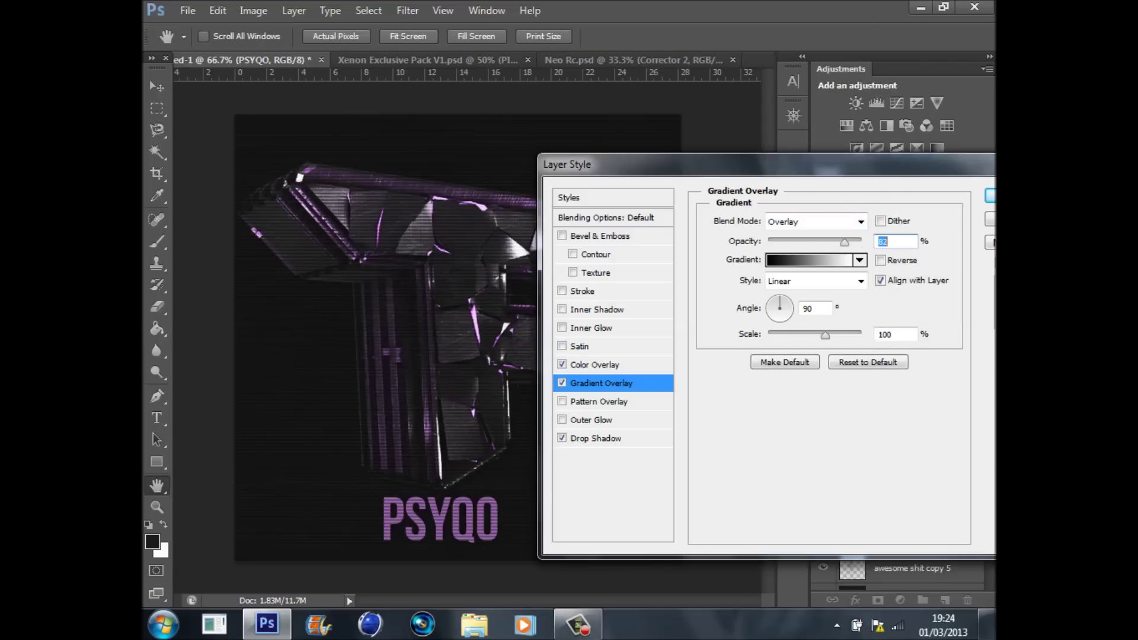
{"action": "left_click", "coordinate": [562, 365]}
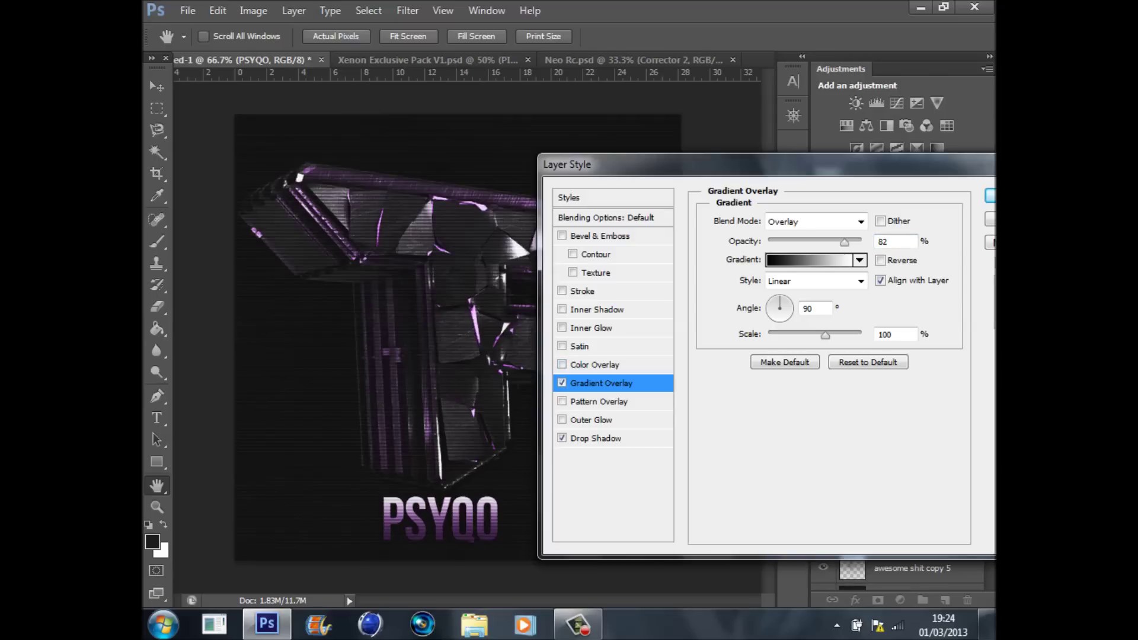
{"action": "mouse_move", "coordinate": [844, 242]}
{"action": "left_mouse_down"}
{"action": "mouse_move", "coordinate": [860, 242]}
{"action": "mouse_move", "coordinate": [828, 242]}
{"action": "left_mouse_up"}
Change the white end stop of the Gradient Overlay to mid grey and accept the text's layer style.
{"action": "left_click", "coordinate": [810, 260]}
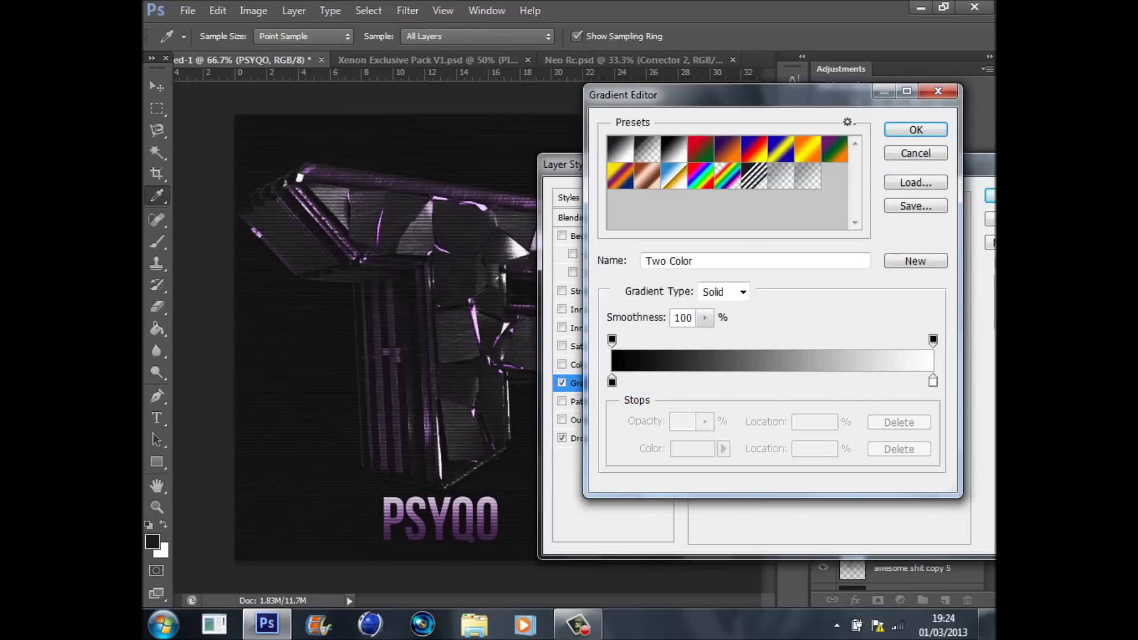
{"action": "left_click", "coordinate": [933, 381]}
{"action": "left_click", "coordinate": [692, 449]}
{"action": "left_click_drag", "start_coordinate": [363, 344], "coordinate": [364, 424]}
{"action": "key", "text": "Return"}
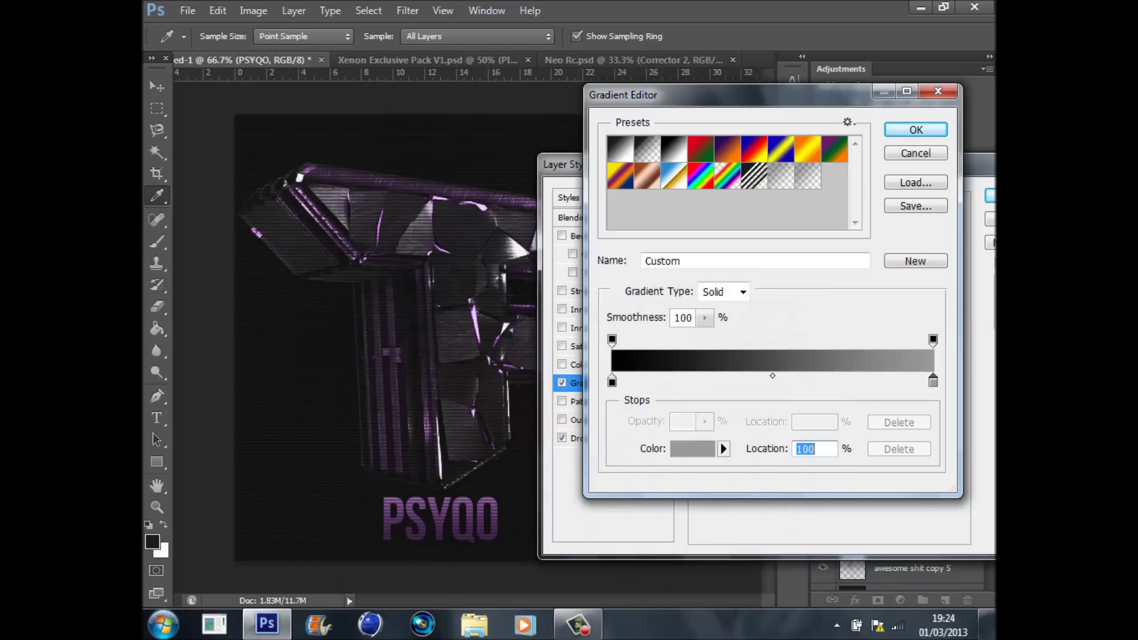
{"action": "key", "text": "Return"}
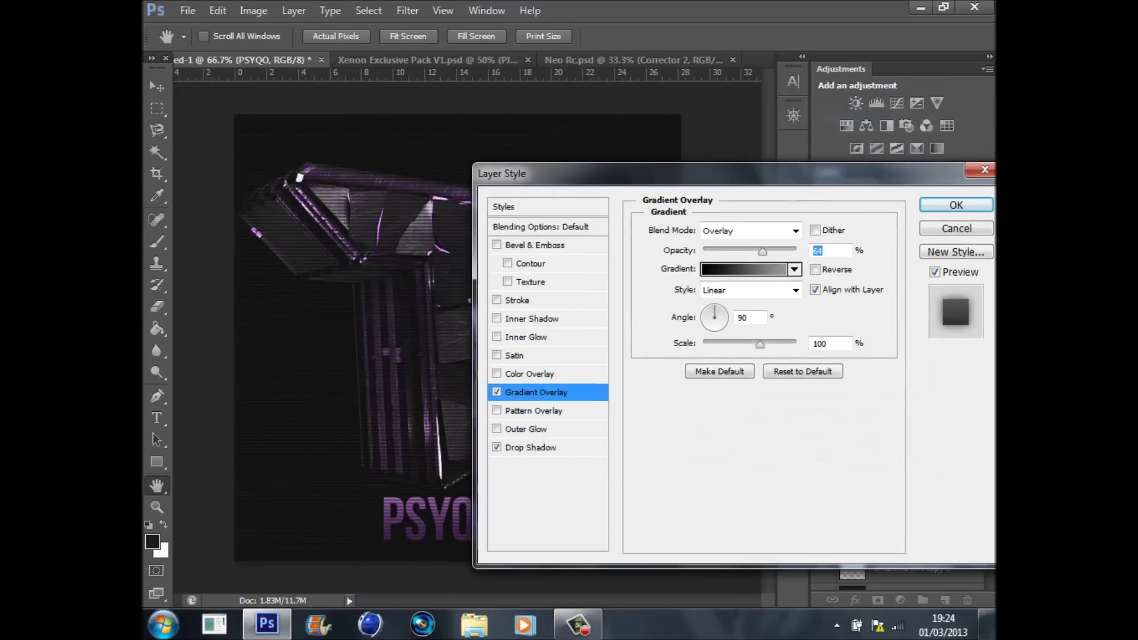
{"action": "key", "text": "Return"}
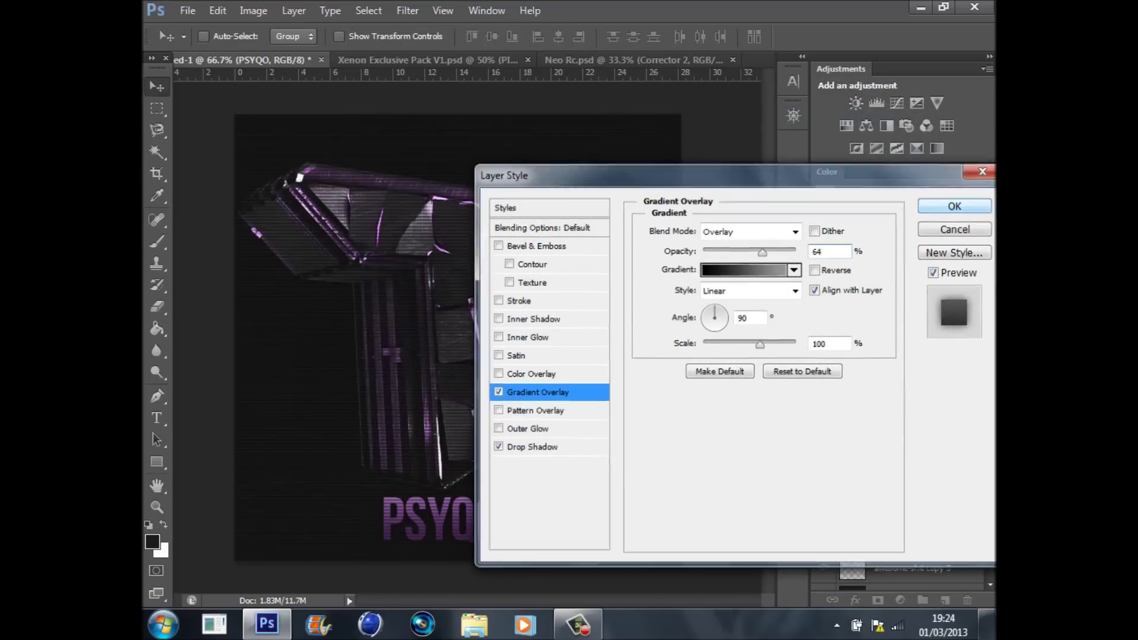
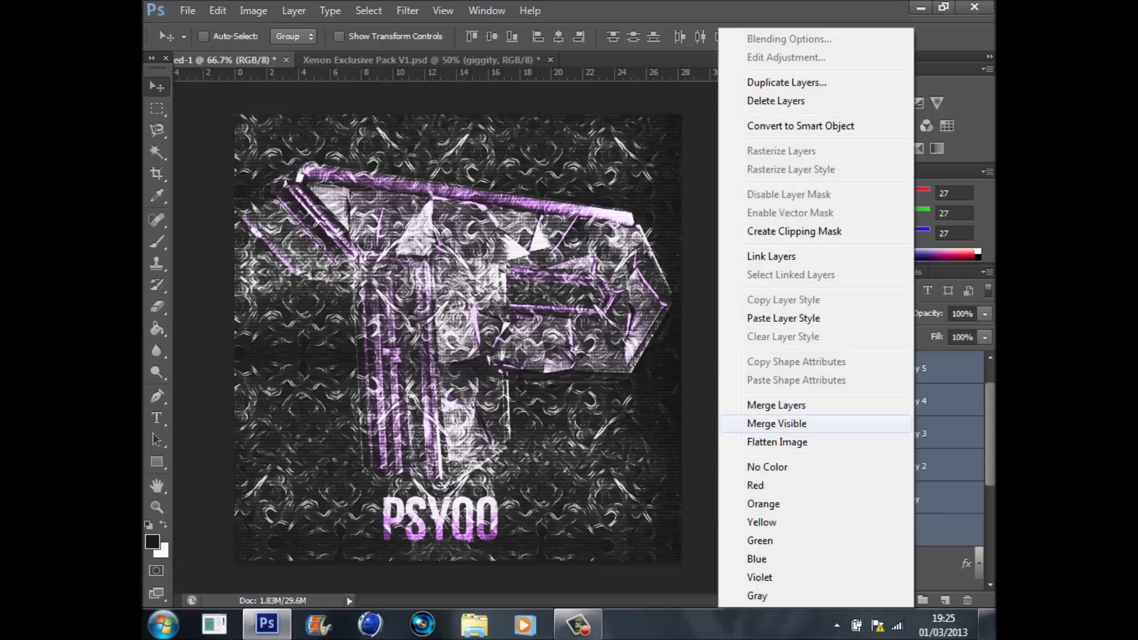
Merge the selected "giggity" texture layers into one layer and set it to Overlay blending at 65% opacity.
{"action": "left_click", "coordinate": [776, 405]}
{"action": "left_click", "coordinate": [859, 313]}
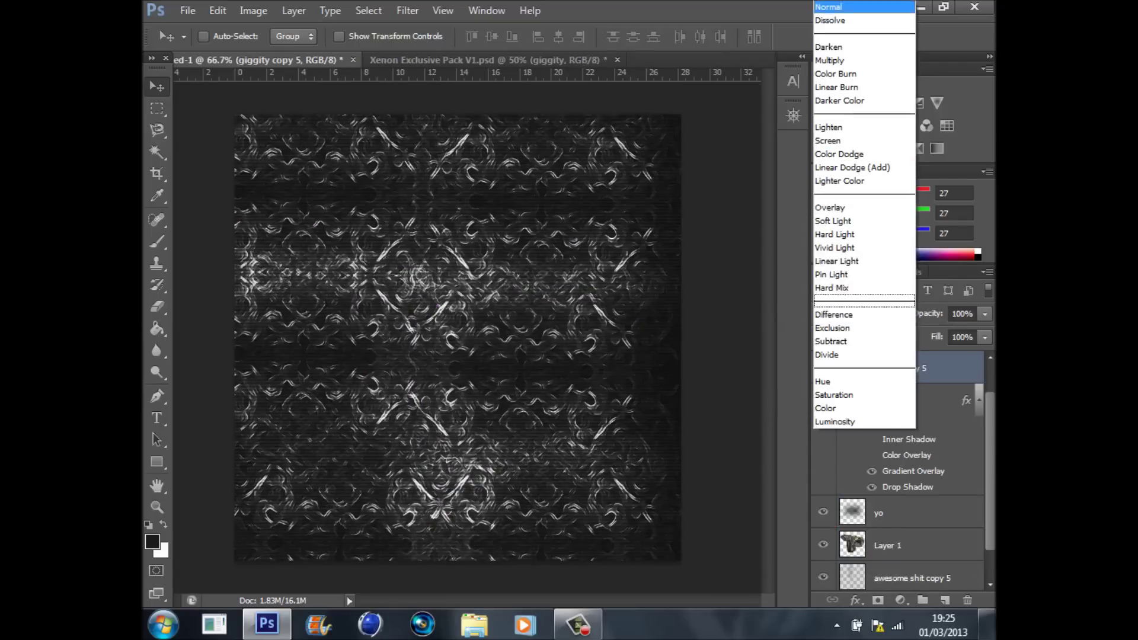
{"action": "left_click", "coordinate": [842, 211]}
{"action": "left_click", "coordinate": [984, 314]}
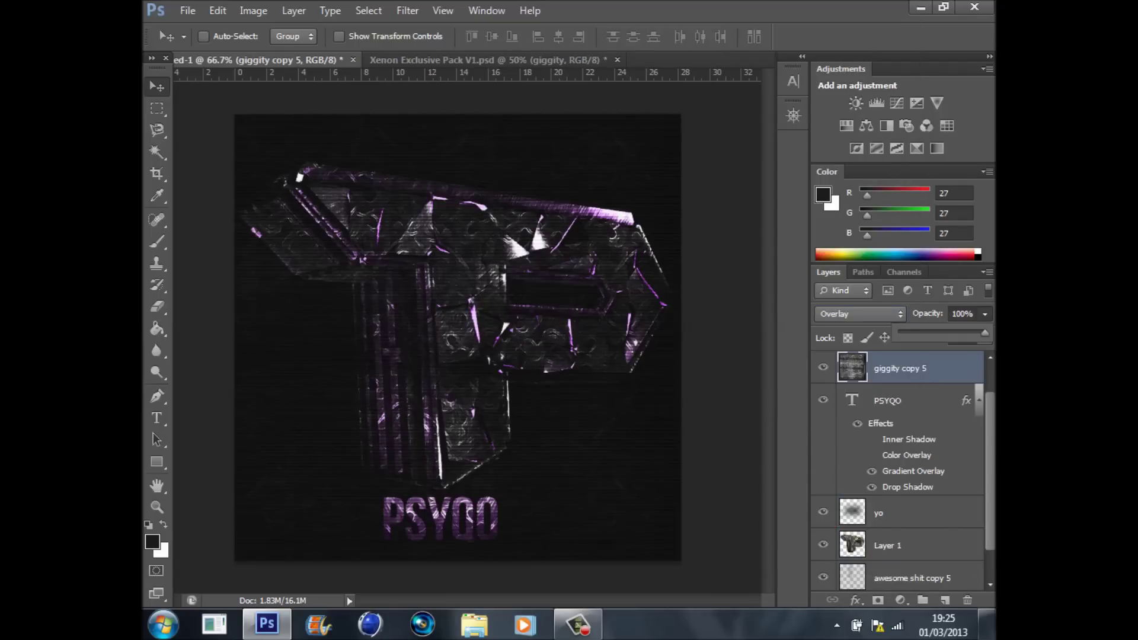
{"action": "left_click_drag", "start_coordinate": [985, 333], "coordinate": [955, 332]}
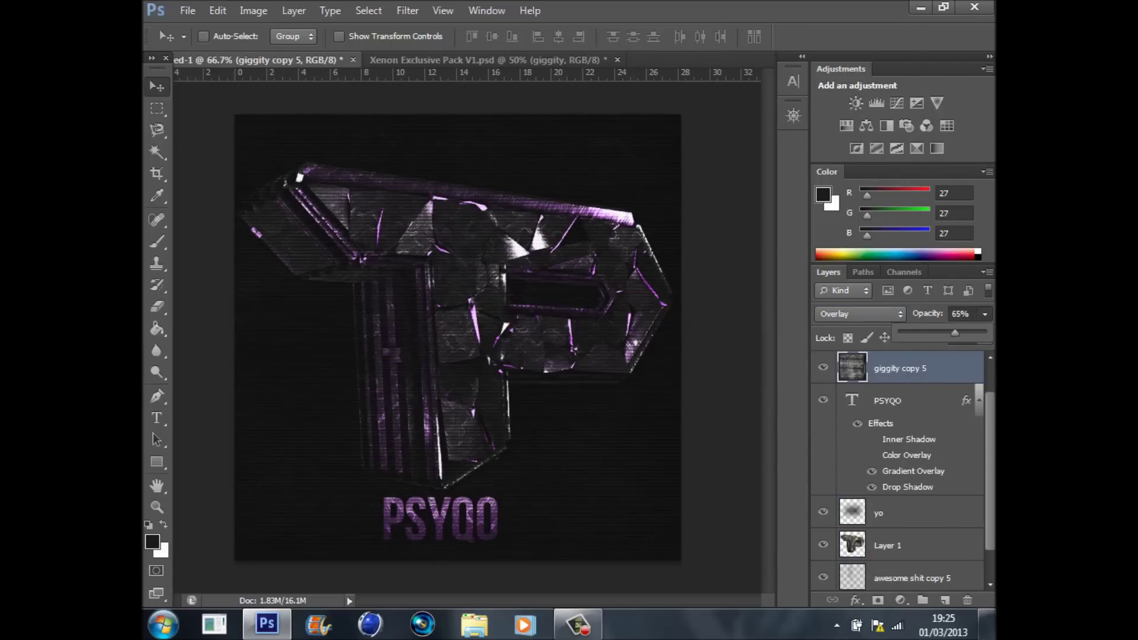
Erase the "giggity copy 5" texture from the background around the letter, lowering the Eraser opacity to 51% for softer strokes.
{"action": "left_click", "coordinate": [823, 367]}
{"action": "left_click", "coordinate": [823, 367]}
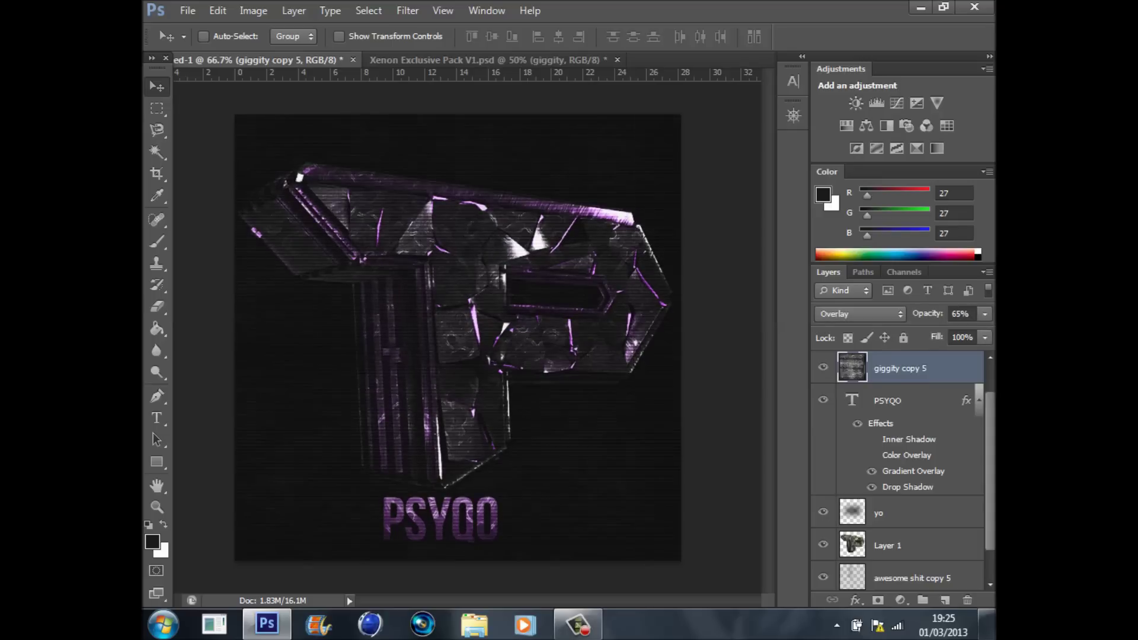
{"action": "left_click", "coordinate": [157, 306]}
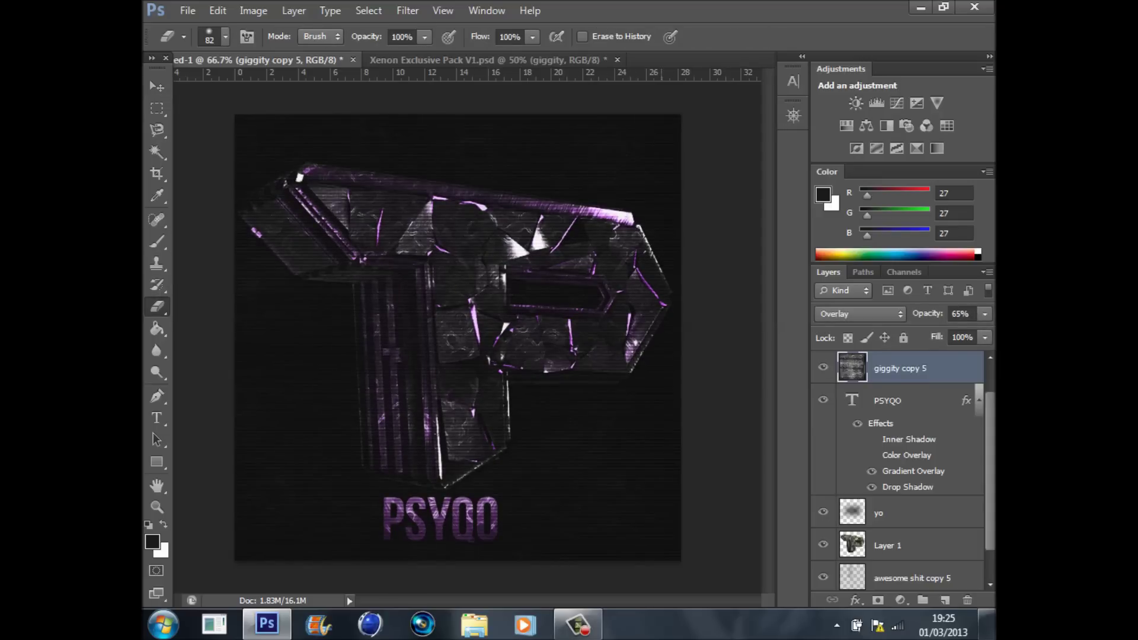
{"action": "left_click_drag", "start_coordinate": [588, 439], "coordinate": [605, 451]}
{"action": "left_click", "coordinate": [425, 36]}
{"action": "left_click_drag", "start_coordinate": [424, 56], "coordinate": [382, 56]}
{"action": "left_click", "coordinate": [598, 415]}
{"action": "left_click_drag", "start_coordinate": [535, 421], "coordinate": [579, 469]}
{"action": "left_click_drag", "start_coordinate": [294, 415], "coordinate": [267, 409]}
Set the opacity of the "giggity copy 5" texture layer to 63%.
{"action": "left_click", "coordinate": [984, 314]}
{"action": "left_click", "coordinate": [985, 333]}
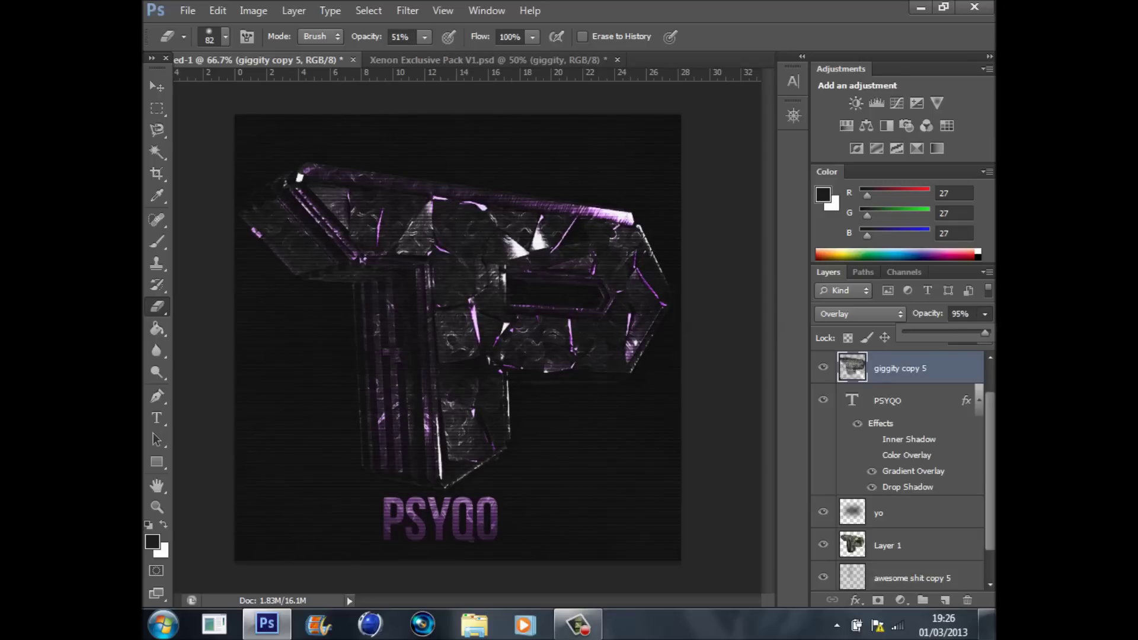
{"action": "left_click_drag", "start_coordinate": [984, 333], "coordinate": [957, 333]}
Soften parts of the "giggity copy 5" texture with the Eraser at 16% opacity, compare it hidden and shown, and raise the Eraser opacity to 81%.
{"action": "left_click", "coordinate": [425, 36]}
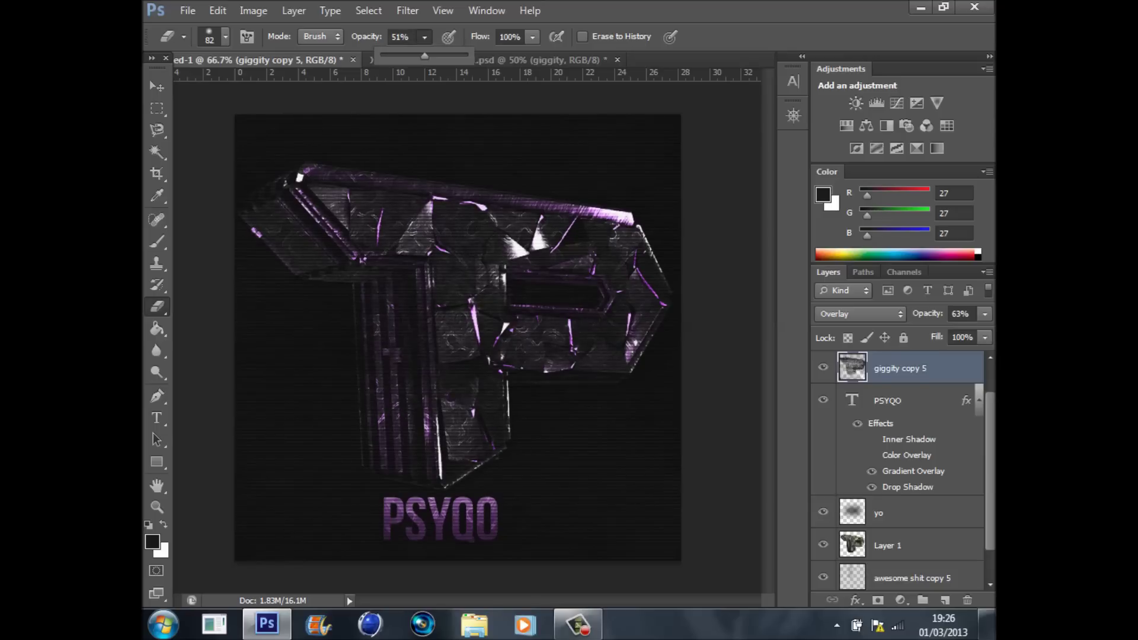
{"action": "left_click_drag", "start_coordinate": [425, 56], "coordinate": [395, 56]}
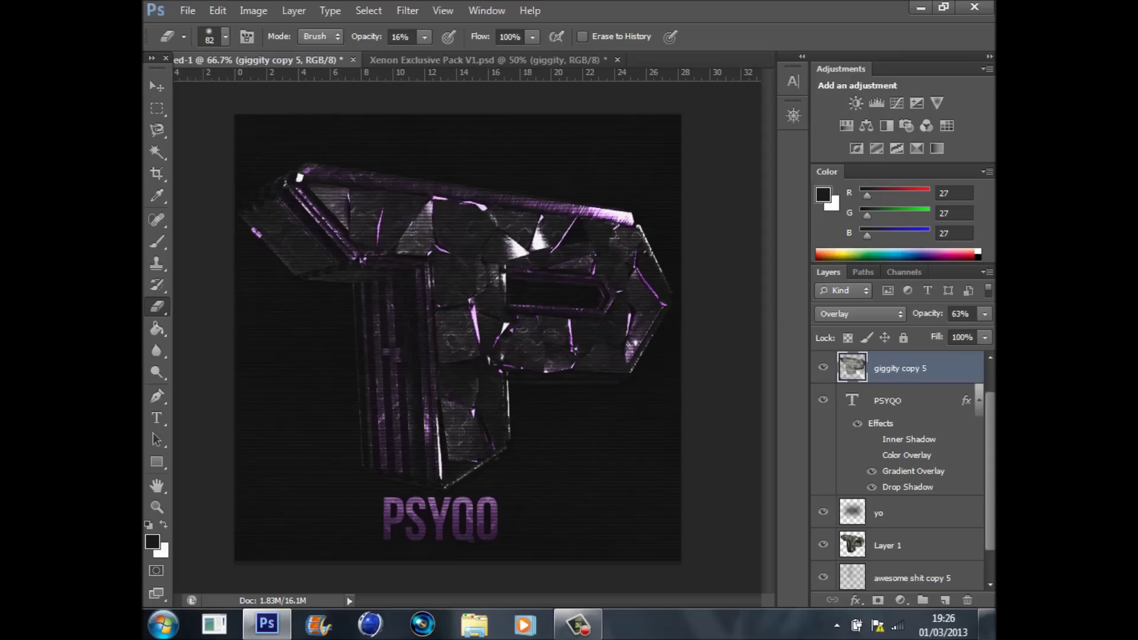
{"action": "left_click", "coordinate": [823, 367]}
{"action": "left_click", "coordinate": [823, 368]}
{"action": "left_click", "coordinate": [425, 37]}
{"action": "left_click_drag", "start_coordinate": [423, 56], "coordinate": [480, 55]}
{"action": "left_click", "coordinate": [425, 36]}
In the Xenon Exclusive Pack V1.psd document, hide the giggity layer and the Sick Stocks group, and show the Flares group.
{"action": "left_click", "coordinate": [486, 60]}
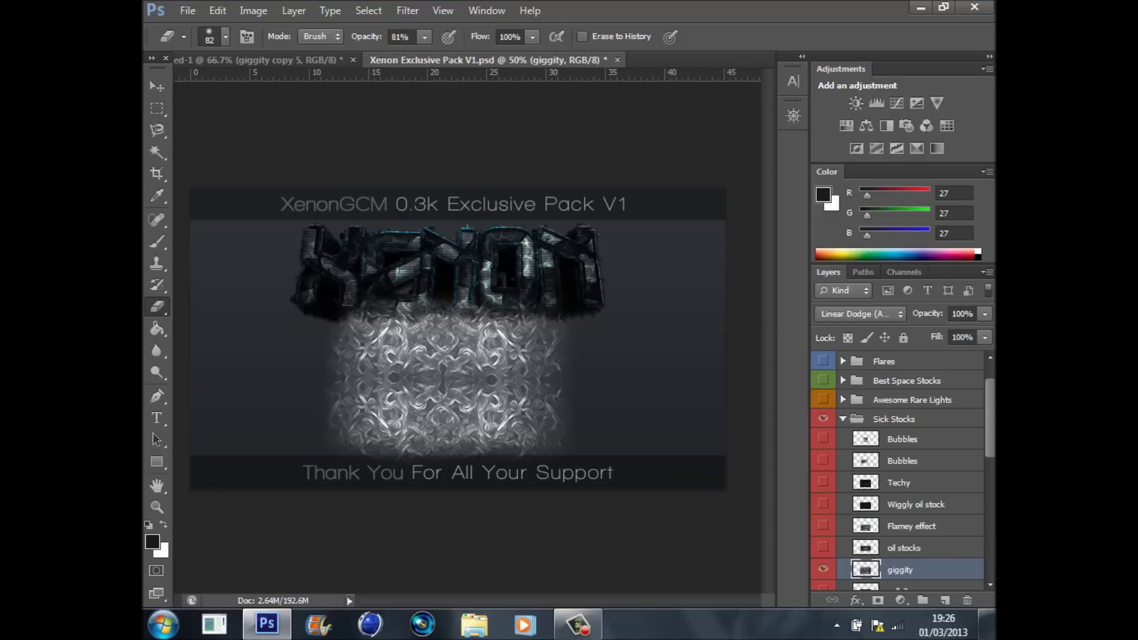
{"action": "left_click", "coordinate": [823, 570]}
{"action": "left_click", "coordinate": [896, 419]}
{"action": "left_click", "coordinate": [823, 418]}
{"action": "left_click", "coordinate": [843, 418]}
{"action": "left_click", "coordinate": [823, 399]}
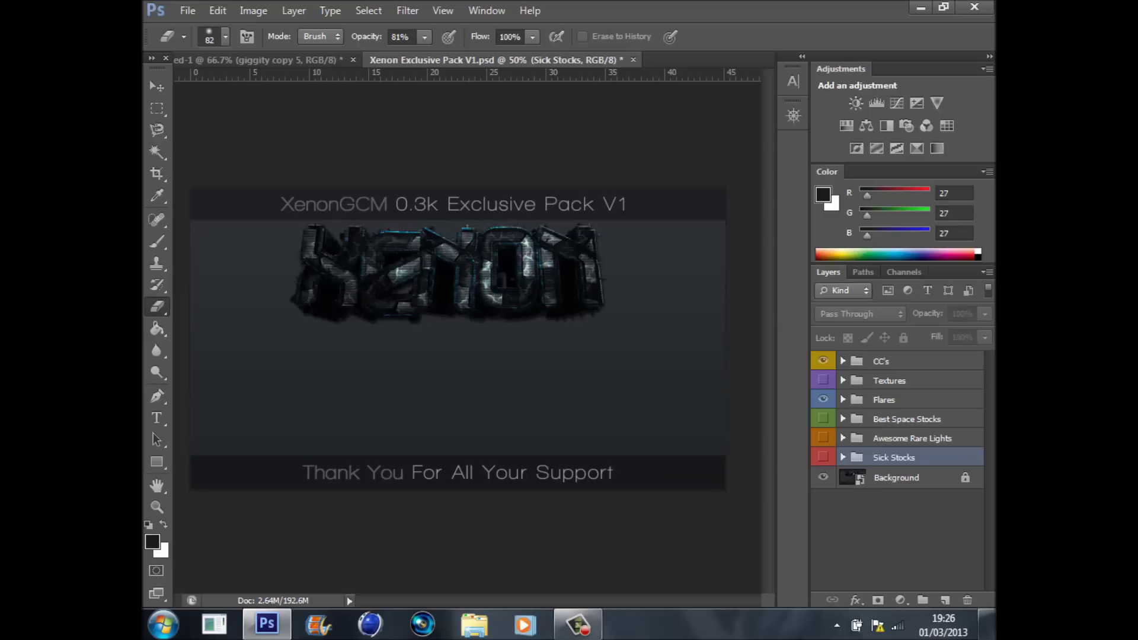
Preview the flares inside the Flares group, and show and select the bySqinz Flare 5 layer.
{"action": "left_click", "coordinate": [842, 399]}
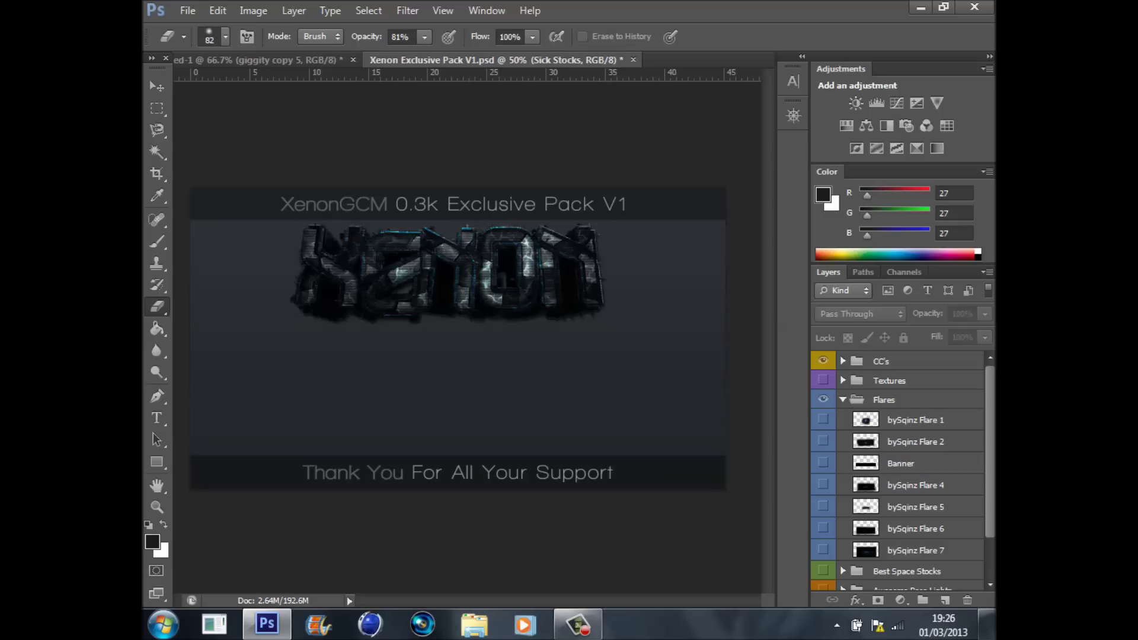
{"action": "left_click", "coordinate": [823, 528]}
{"action": "left_click", "coordinate": [823, 529]}
{"action": "left_click", "coordinate": [823, 506]}
{"action": "left_click", "coordinate": [916, 507]}
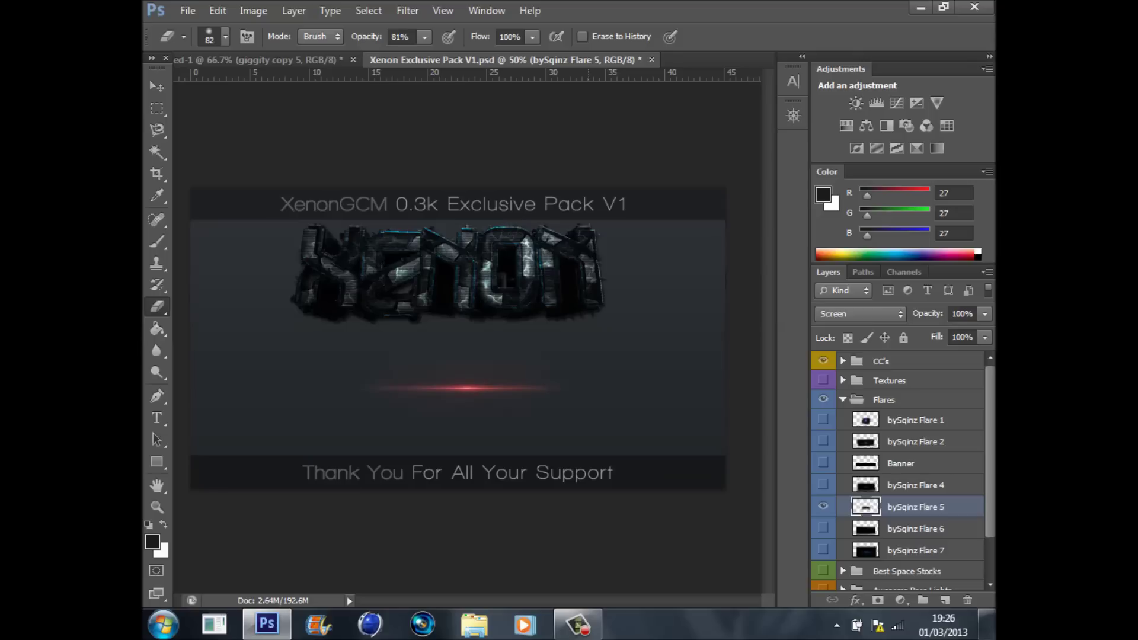
Copy the bySqinz Flare 5 layer into the logo document, placing it near the letter's upper edge.
{"action": "left_click", "coordinate": [157, 86]}
{"action": "mouse_move", "coordinate": [418, 279]}
{"action": "left_mouse_down"}
{"action": "mouse_move", "coordinate": [267, 61]}
{"action": "mouse_move", "coordinate": [474, 356]}
{"action": "left_mouse_up"}
{"action": "left_click_drag", "start_coordinate": [549, 336], "coordinate": [584, 131]}
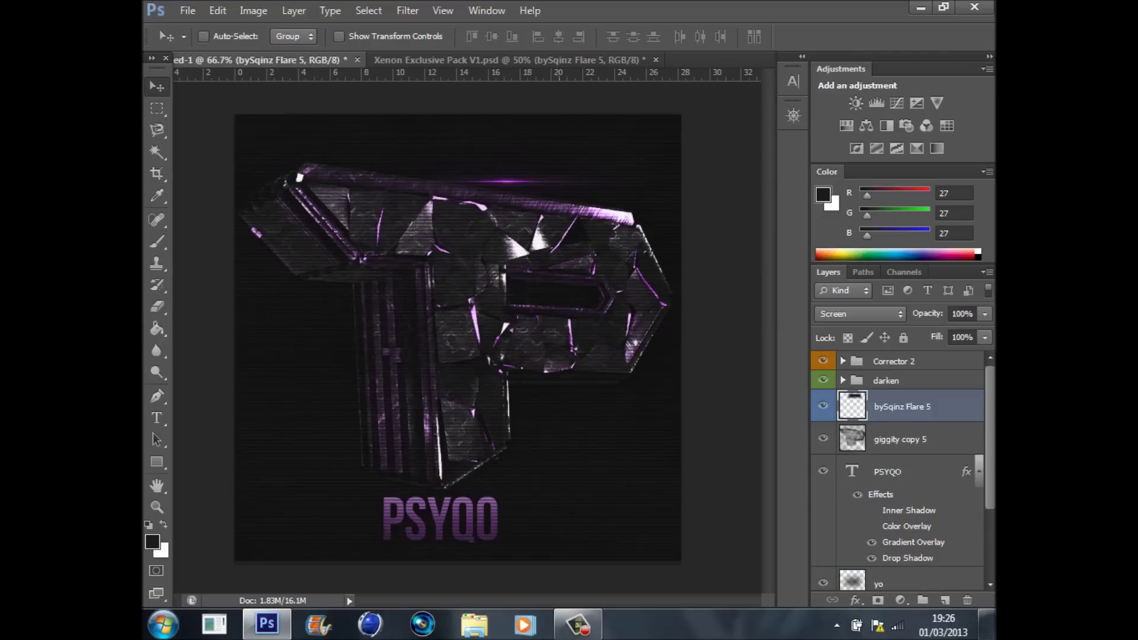
Scale the flare to 140.73%, rotate it 7.4° and place it along the letter's slanted top edge.
{"action": "key", "text": "ctrl+t"}
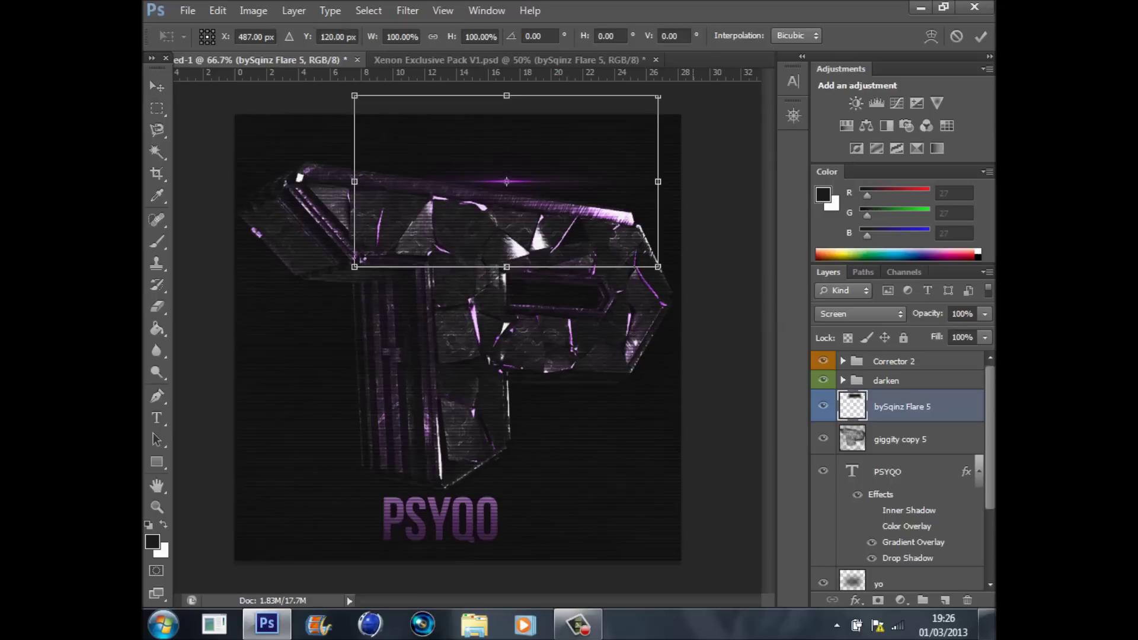
{"action": "left_click_drag", "start_coordinate": [688, 273], "coordinate": [679, 291]}
{"action": "left_click_drag", "start_coordinate": [668, 116], "coordinate": [799, 62]}
{"action": "left_click_drag", "start_coordinate": [666, 144], "coordinate": [553, 196]}
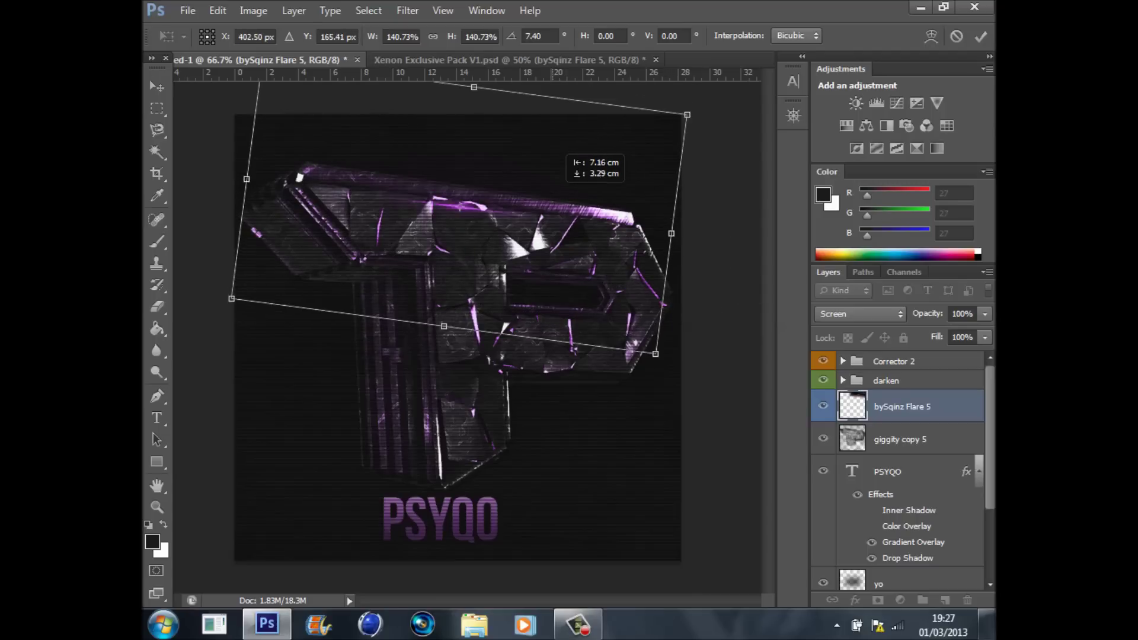
{"action": "left_click", "coordinate": [157, 86]}
{"action": "left_click", "coordinate": [486, 228]}
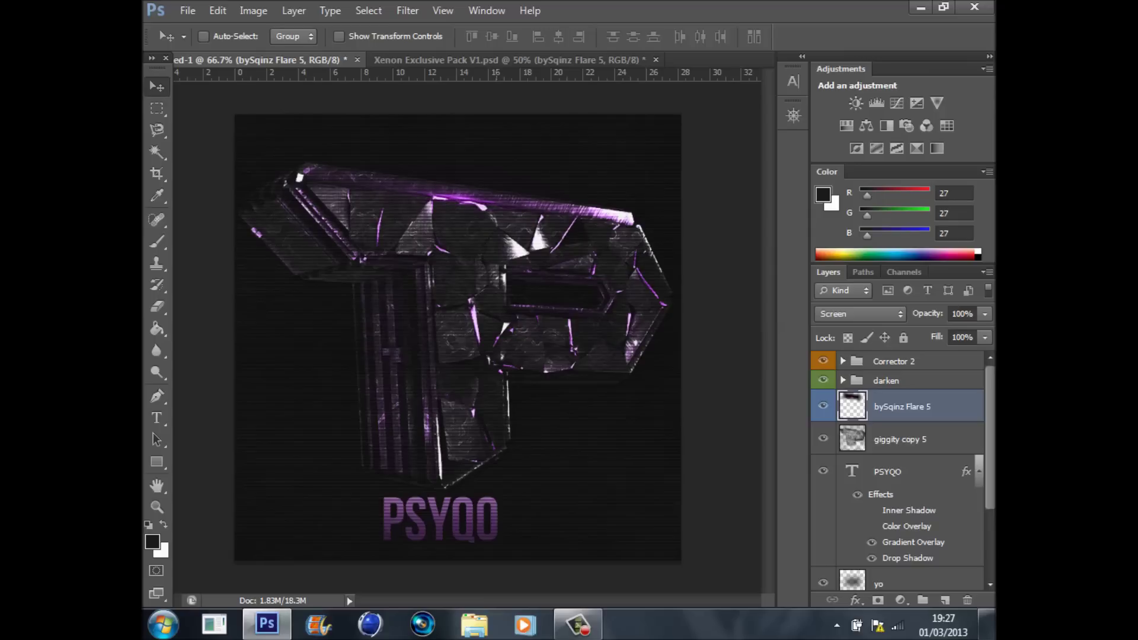
{"action": "left_click_drag", "start_coordinate": [491, 192], "coordinate": [491, 188]}
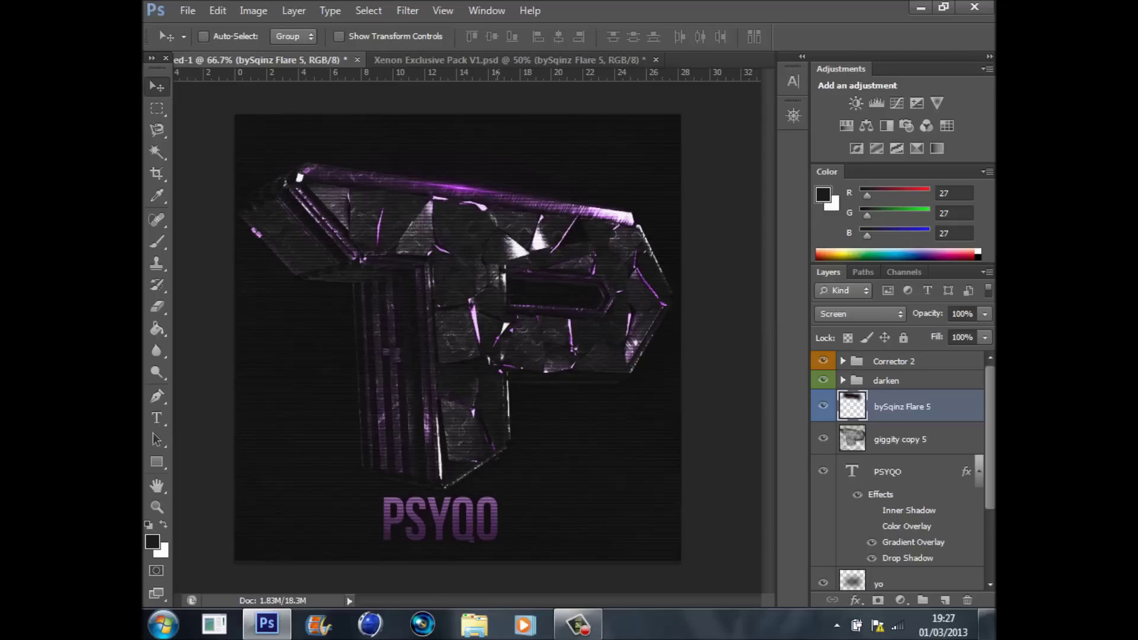
Enlarge the bySqinz Flare 5 layer further and move it back onto the middle of the letter's top edge.
{"action": "key", "text": "ctrl+t"}
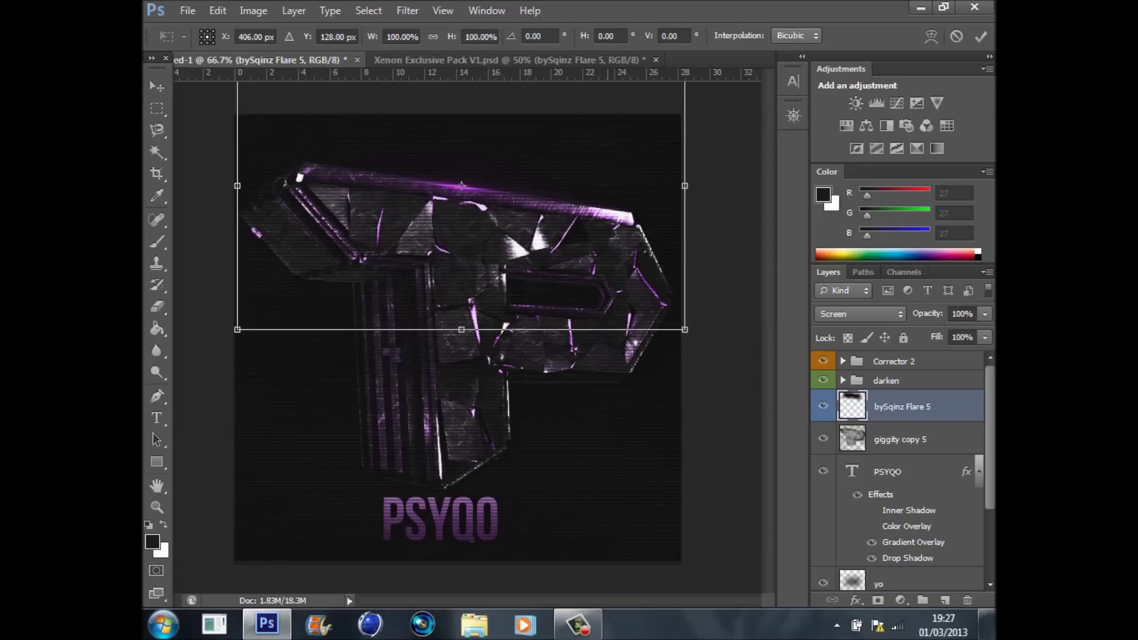
{"action": "left_click_drag", "start_coordinate": [685, 330], "coordinate": [968, 511]}
{"action": "left_click", "coordinate": [157, 87]}
{"action": "key", "text": "Return"}
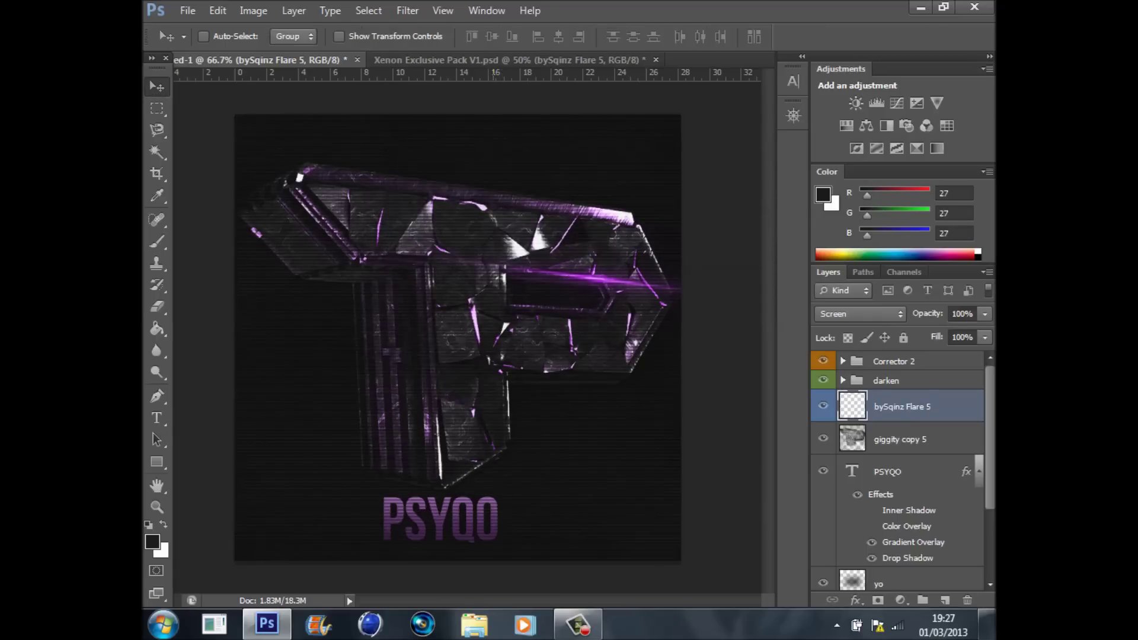
{"action": "left_click_drag", "start_coordinate": [618, 279], "coordinate": [523, 223]}
{"action": "mouse_move", "coordinate": [528, 181]}
{"action": "left_mouse_down"}
{"action": "mouse_move", "coordinate": [525, 164]}
{"action": "mouse_move", "coordinate": [537, 157]}
{"action": "mouse_move", "coordinate": [543, 167]}
{"action": "left_mouse_up"}
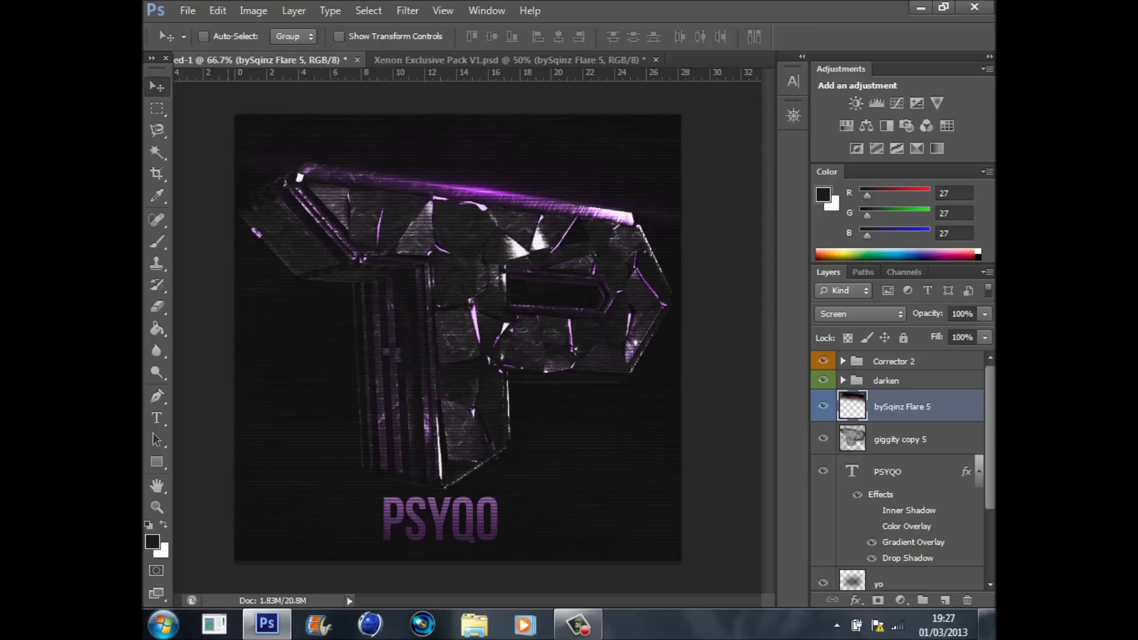
Erase the flare's spill beyond the letter with the Eraser at 100% opacity, and set the flare layer's opacity to 58%.
{"action": "key", "text": "e"}
{"action": "left_click", "coordinate": [424, 37]}
{"action": "left_click_drag", "start_coordinate": [425, 56], "coordinate": [442, 56]}
{"action": "key", "text": "Return"}
{"action": "key", "text": "Return"}
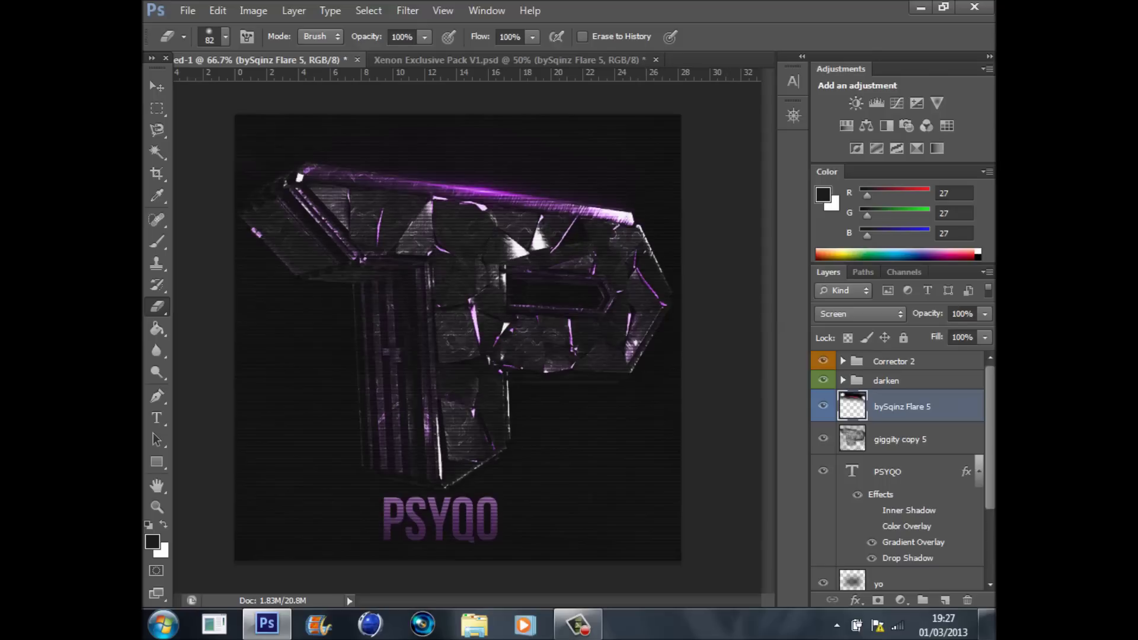
{"action": "left_click", "coordinate": [985, 314]}
{"action": "left_click_drag", "start_coordinate": [987, 333], "coordinate": [949, 333]}
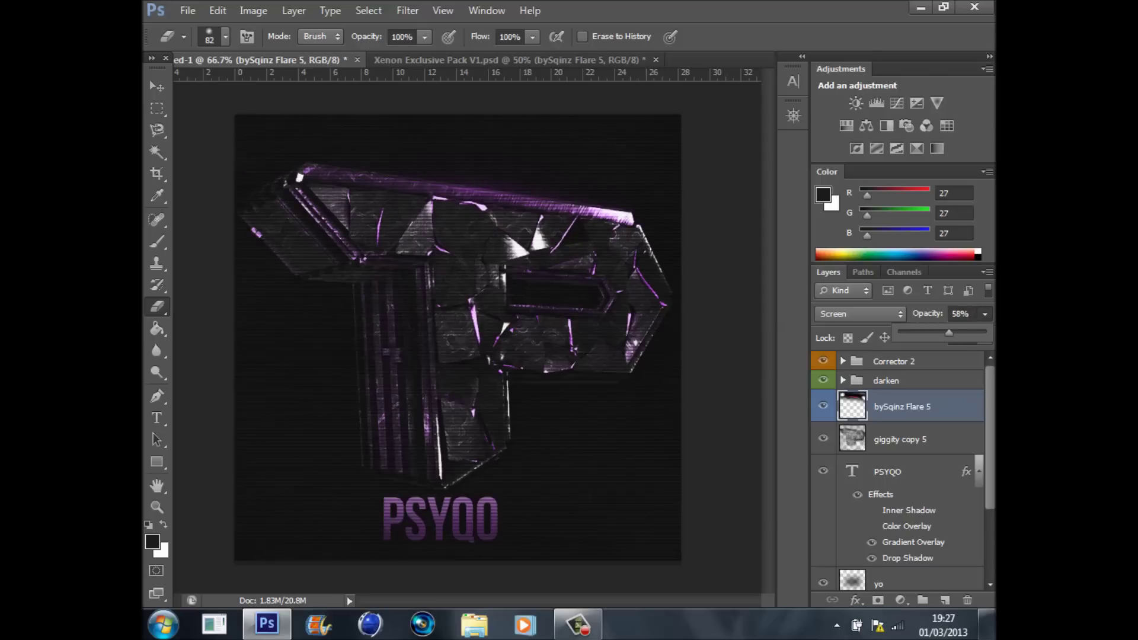
Duplicate the bySqinz Flare 5 layer and move the copy down across the letter's stem.
{"action": "right_click", "coordinate": [931, 407]}
{"action": "left_click", "coordinate": [765, 147]}
{"action": "key", "text": "Return"}
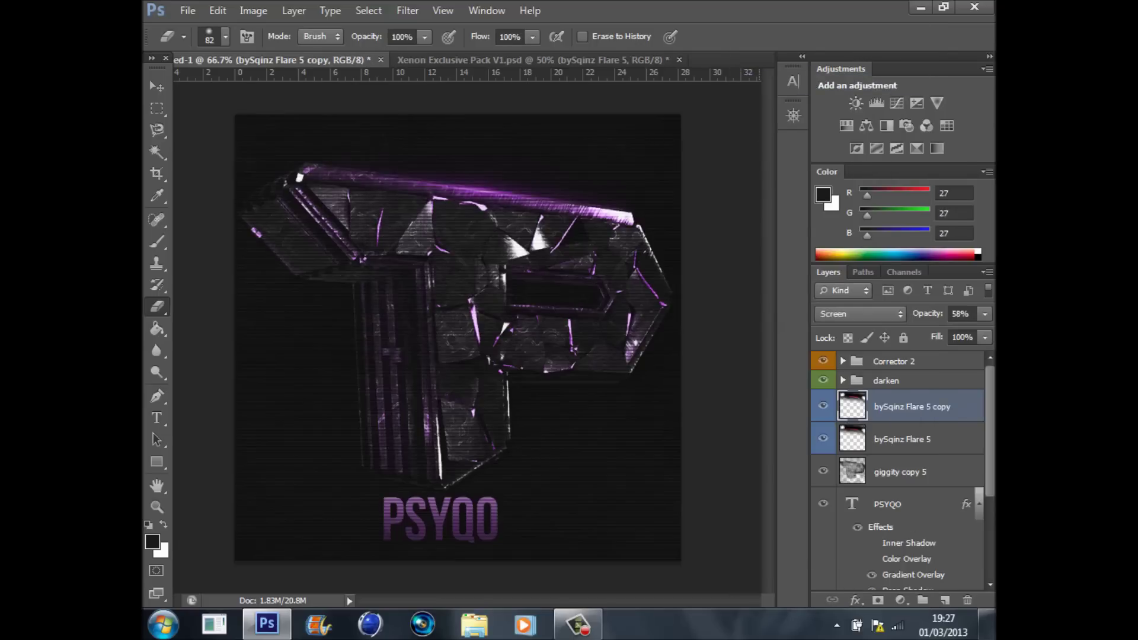
{"action": "key", "text": "v"}
{"action": "key", "text": "ctrl+t"}
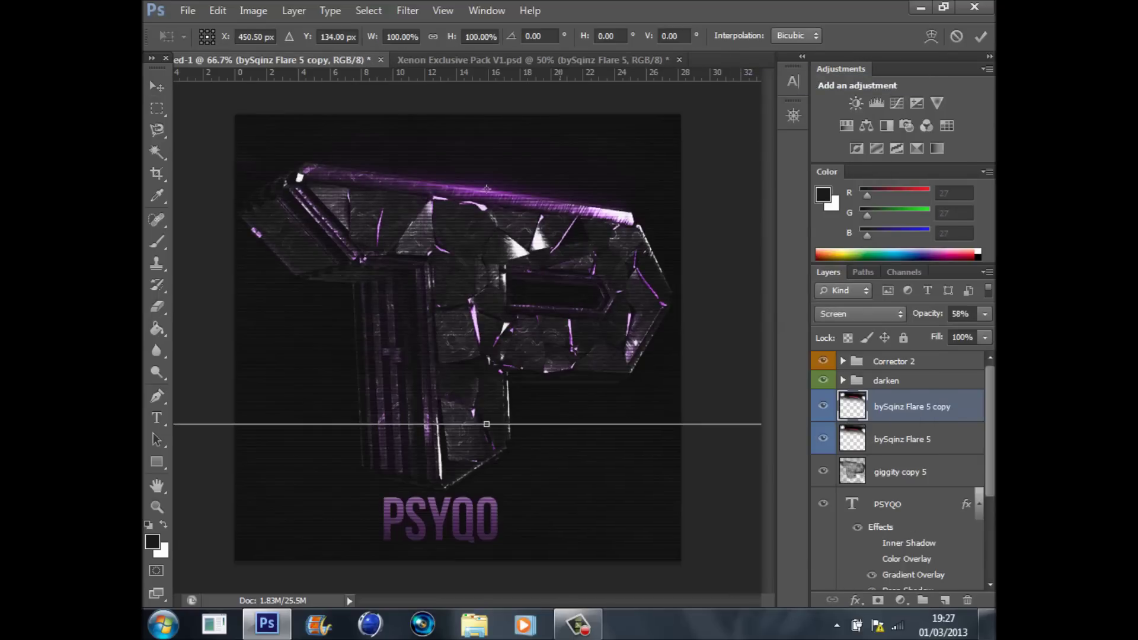
{"action": "left_click_drag", "start_coordinate": [592, 205], "coordinate": [555, 355]}
Rotate the flare copy 78.81° so it runs along the letter's stem, and apply the transformation.
{"action": "key", "text": "ctrl+minus"}
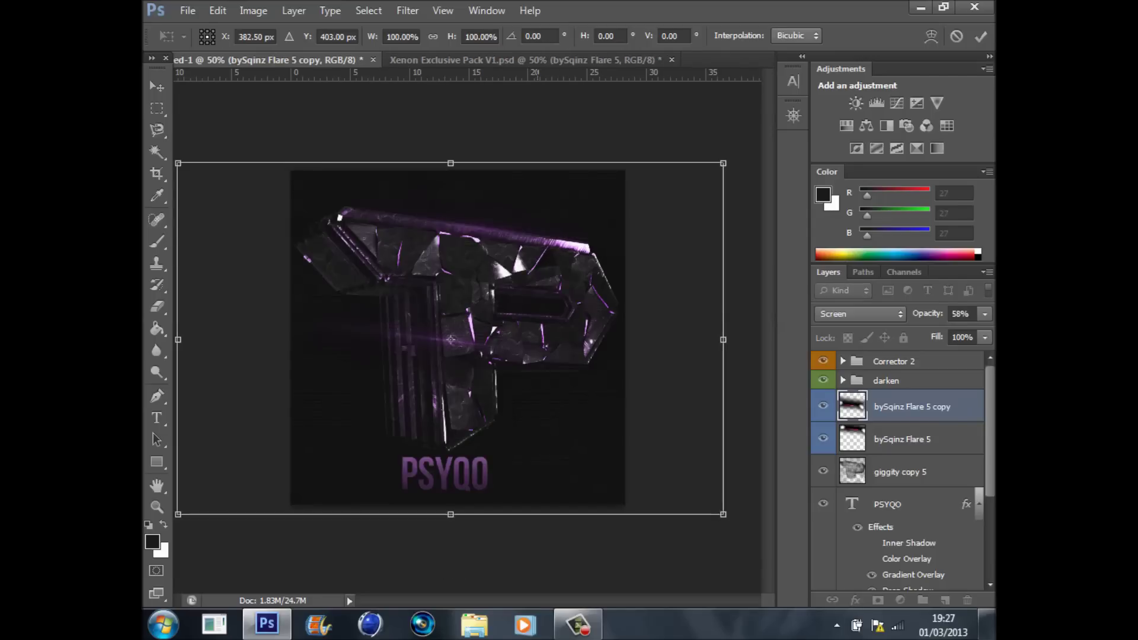
{"action": "left_click_drag", "start_coordinate": [733, 178], "coordinate": [605, 494]}
{"action": "left_click_drag", "start_coordinate": [511, 320], "coordinate": [501, 327]}
{"action": "left_click", "coordinate": [157, 86]}
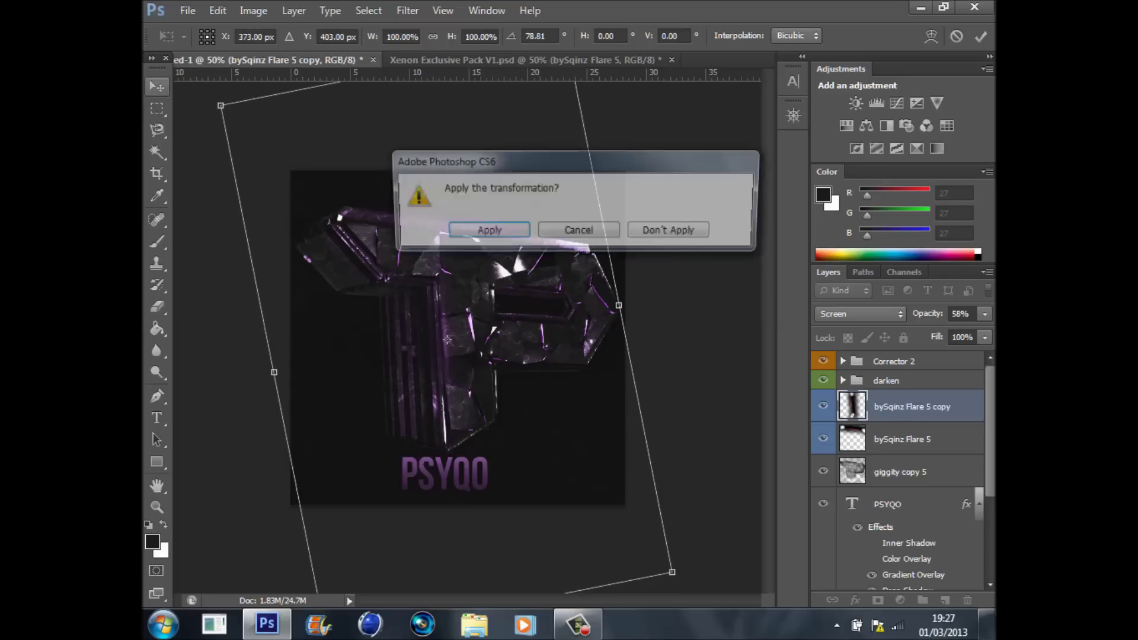
{"action": "left_click", "coordinate": [483, 231]}
Align the rotated flare copy with the right edge of the letter's striped stem and erase its spill beyond the letter.
{"action": "key", "text": "ctrl+plus"}
{"action": "key", "text": "ctrl+plus"}
{"action": "key", "text": "ctrl+plus"}
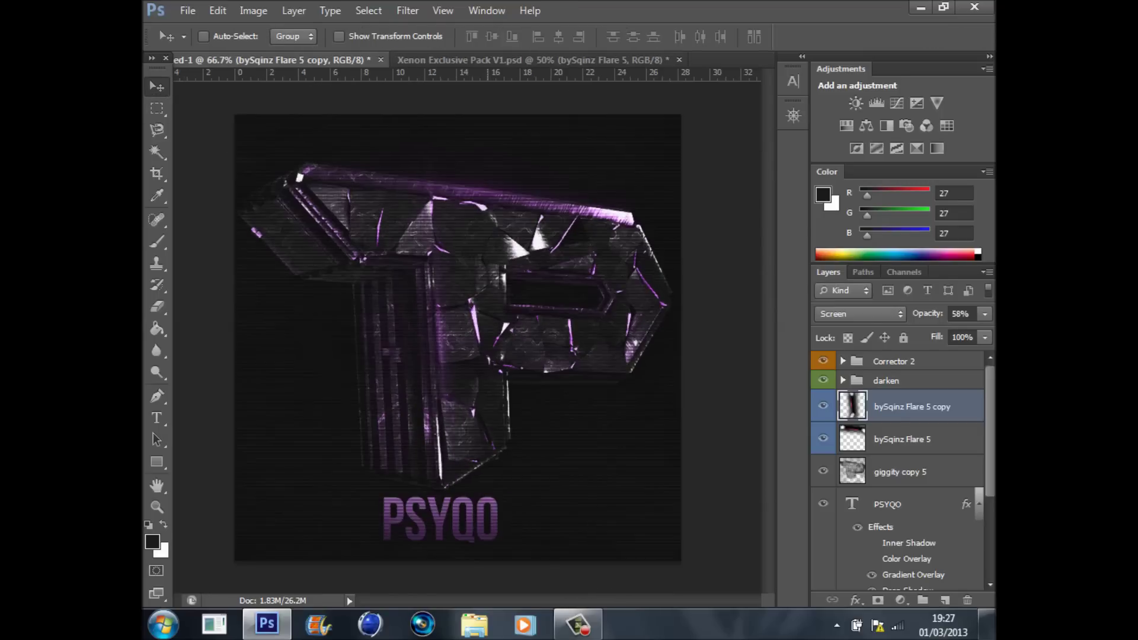
{"action": "key", "text": "ctrl+minus"}
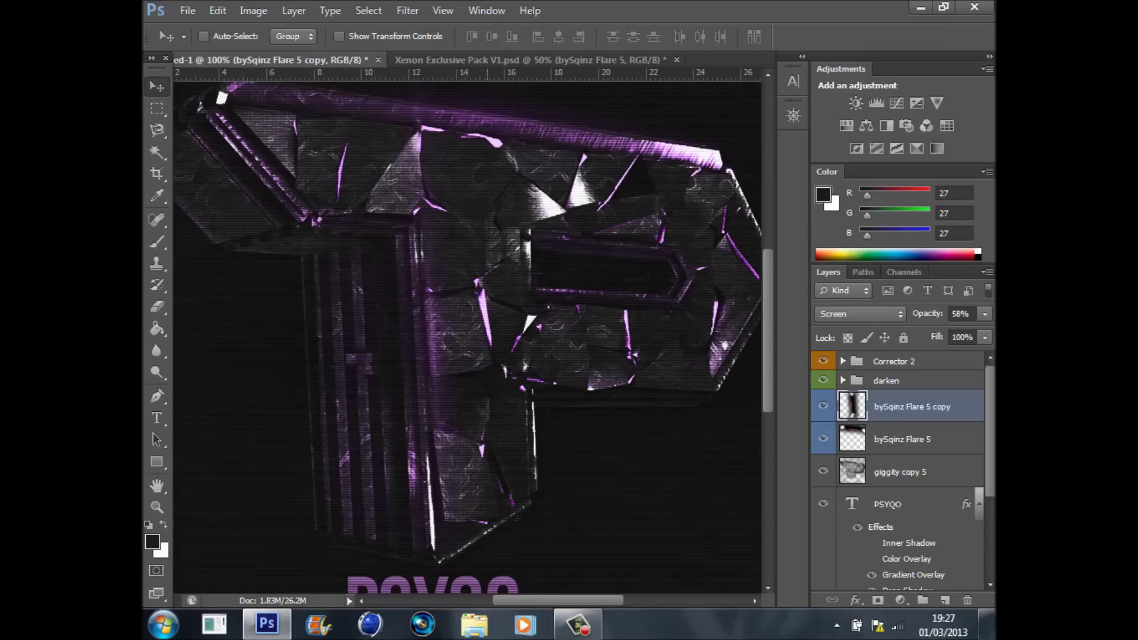
{"action": "left_click_drag", "start_coordinate": [492, 238], "coordinate": [474, 238]}
{"action": "key", "text": "e"}
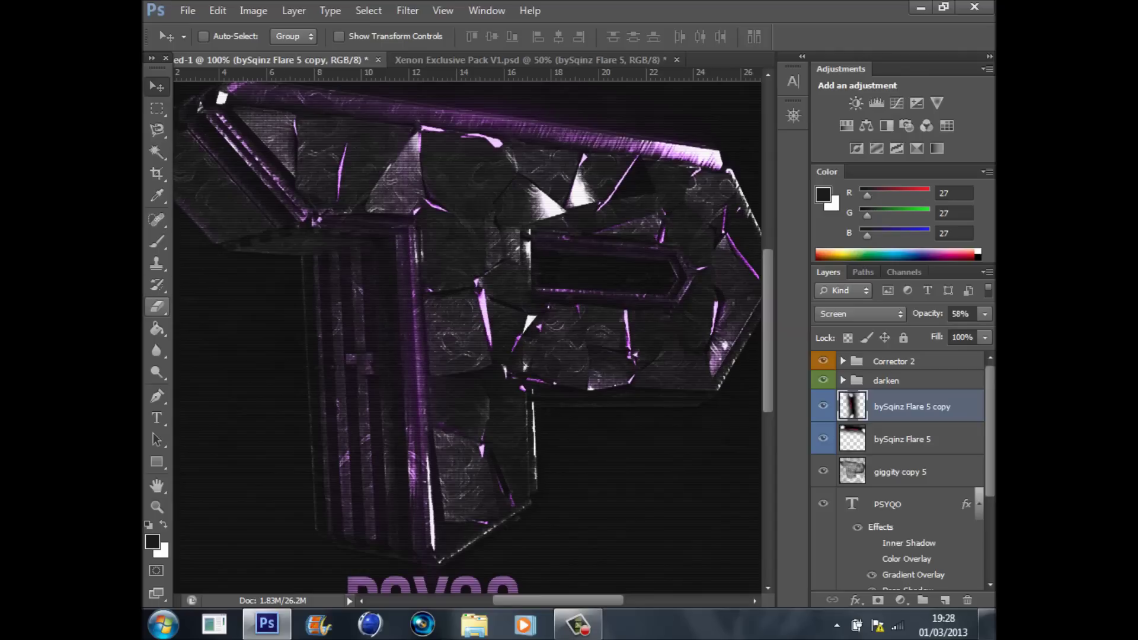
{"action": "scroll", "coordinate": [468, 338], "scroll_direction": "down", "scroll_amount": 1}
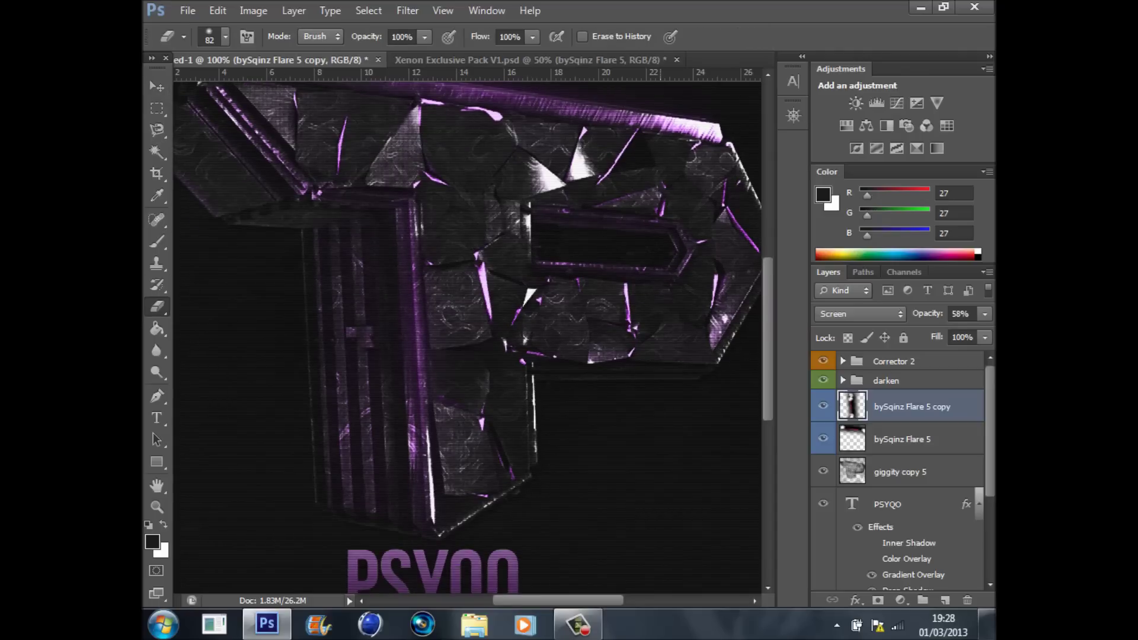
{"action": "key", "text": "v"}
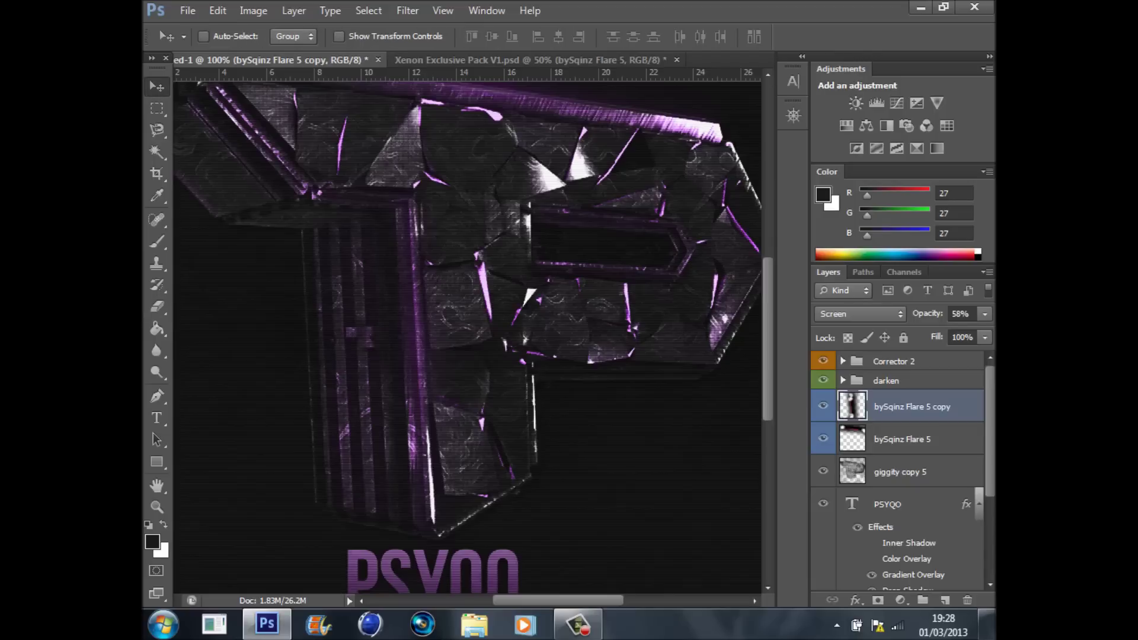
{"action": "key", "text": "ctrl+minus"}
{"action": "key", "text": "ctrl+minus"}
{"action": "key", "text": "ctrl+plus"}
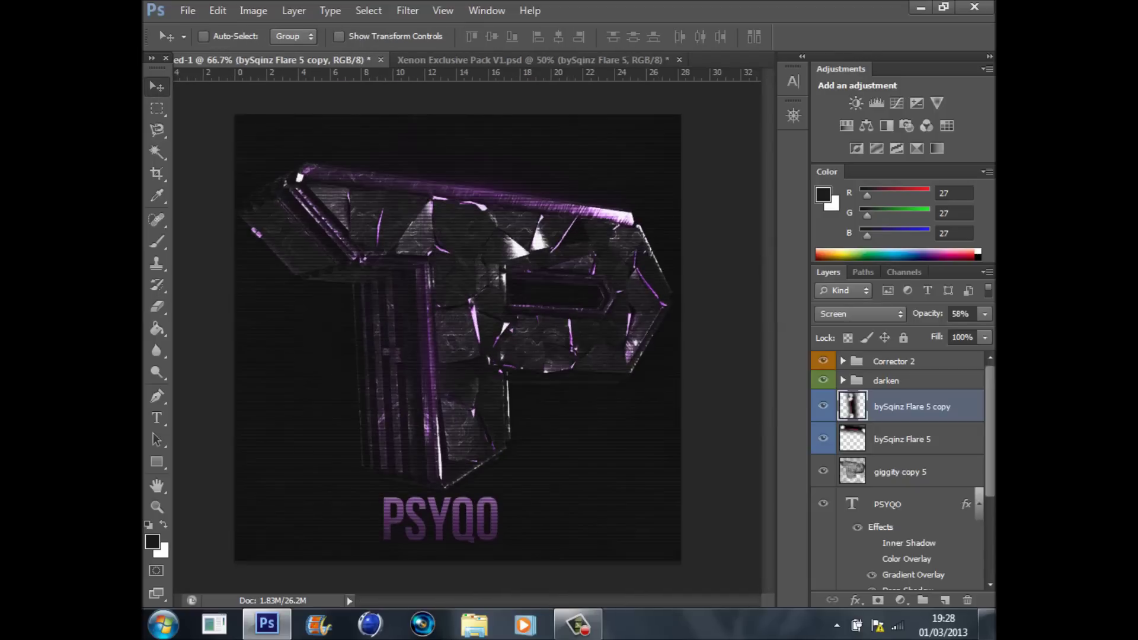
Duplicate the bySqinz Flare 5 copy layer and move the new copy to the left edge of the letter's stem.
{"action": "right_click", "coordinate": [948, 406]}
{"action": "left_click", "coordinate": [782, 83]}
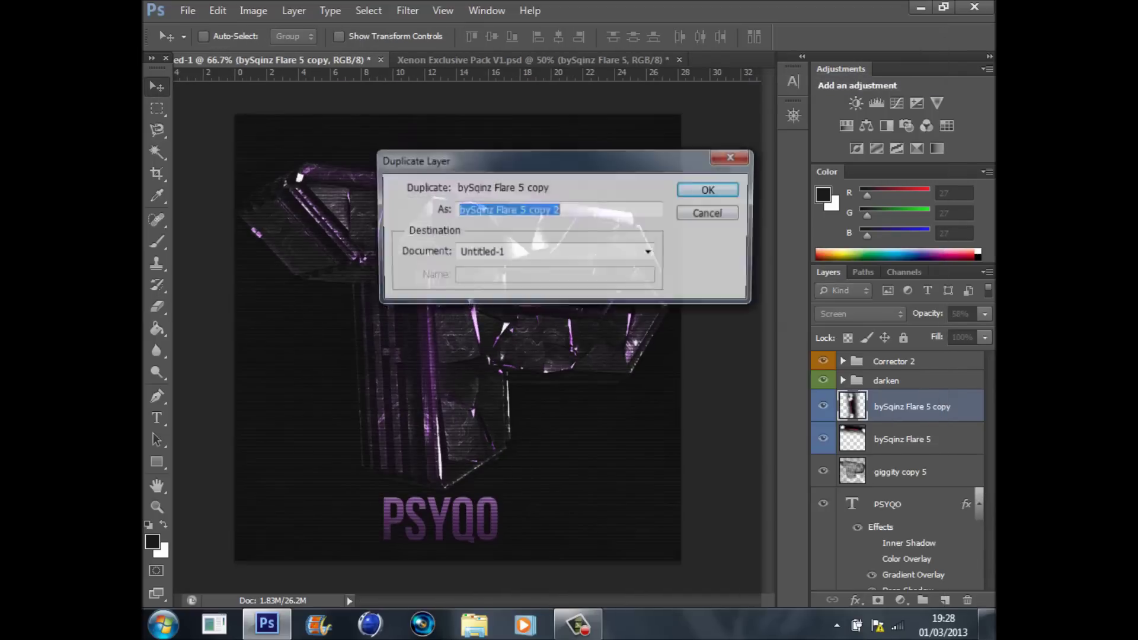
{"action": "key", "text": "Return"}
{"action": "left_click_drag", "start_coordinate": [558, 323], "coordinate": [495, 324]}
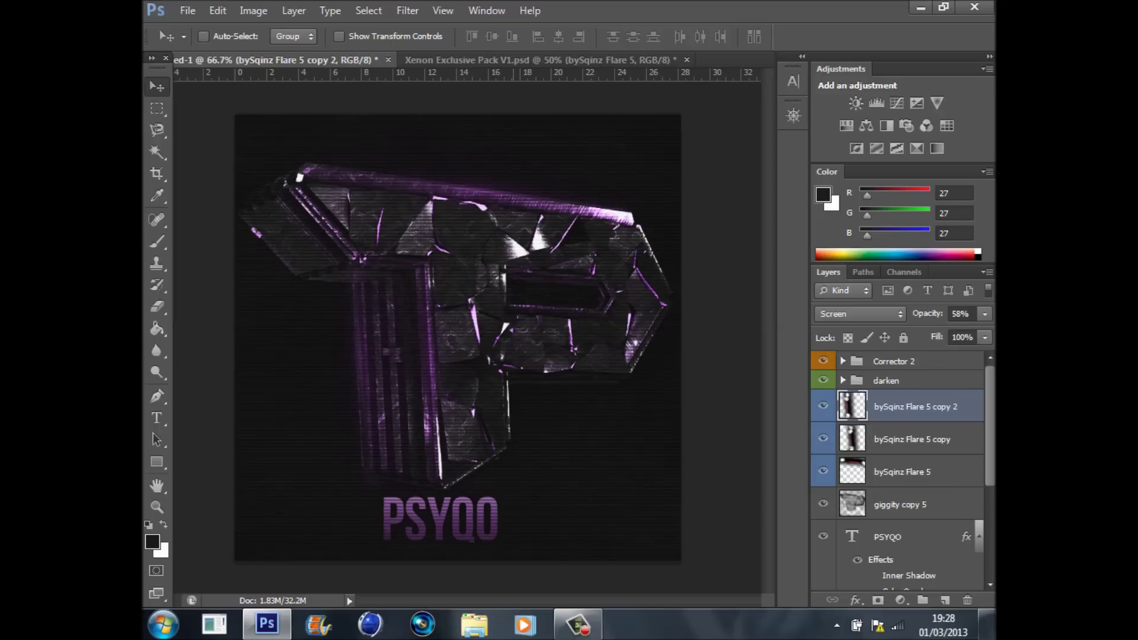
Rotate the second flare copy 1.45° to follow the stem's left edge and apply the transformation.
{"action": "key", "text": "ctrl+t"}
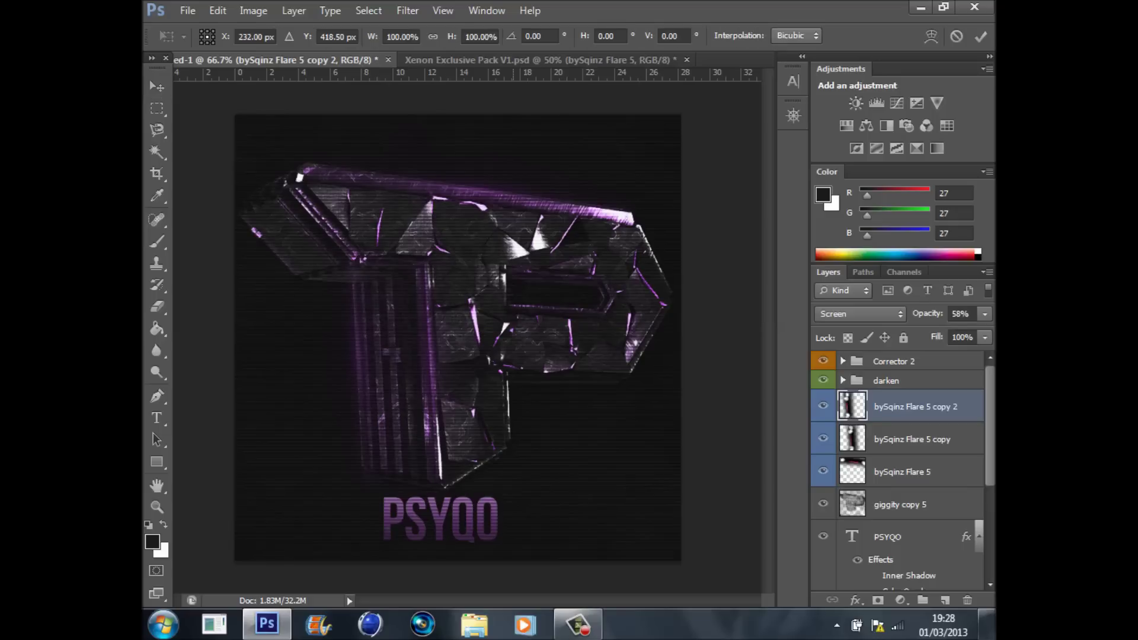
{"action": "left_click_drag", "start_coordinate": [597, 350], "coordinate": [597, 356]}
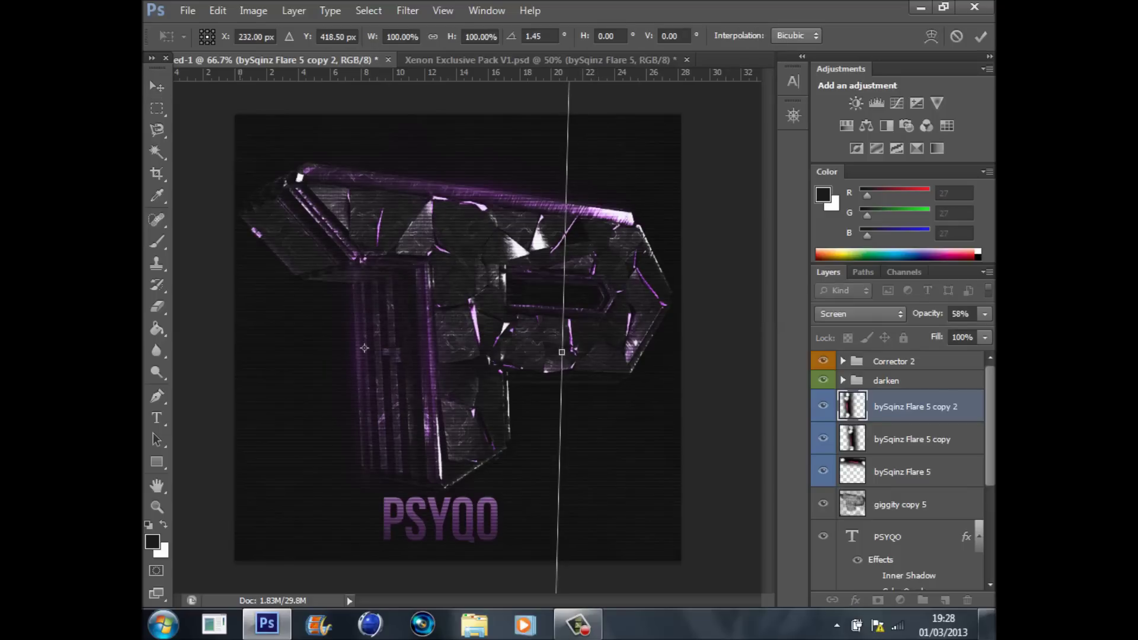
{"action": "left_click", "coordinate": [156, 87]}
{"action": "key", "text": "Return"}
Set the opacity of the bySqinz Flare 5 copy 2 layer to 44%.
{"action": "key", "text": "e"}
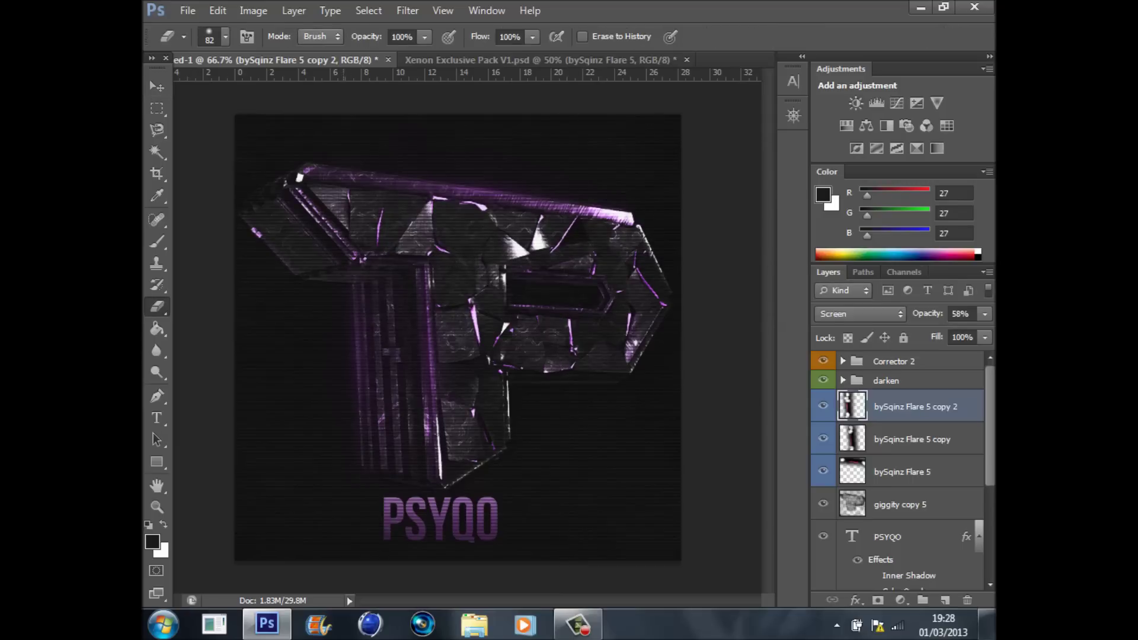
{"action": "key", "text": "v"}
{"action": "left_click", "coordinate": [985, 314]}
{"action": "mouse_move", "coordinate": [954, 333]}
{"action": "left_mouse_down"}
{"action": "mouse_move", "coordinate": [931, 333]}
{"action": "mouse_move", "coordinate": [942, 333]}
{"action": "left_mouse_up"}
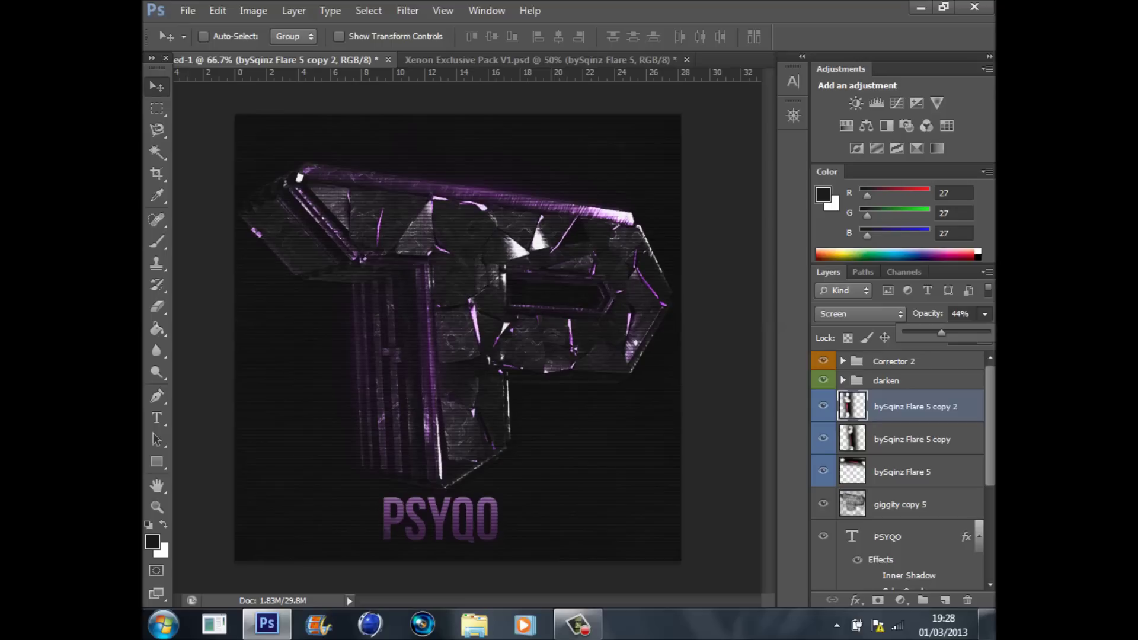
Set the opacity of the bySqinz Flare 5 copy 2 layer to 45%.
{"action": "left_click", "coordinate": [956, 314]}
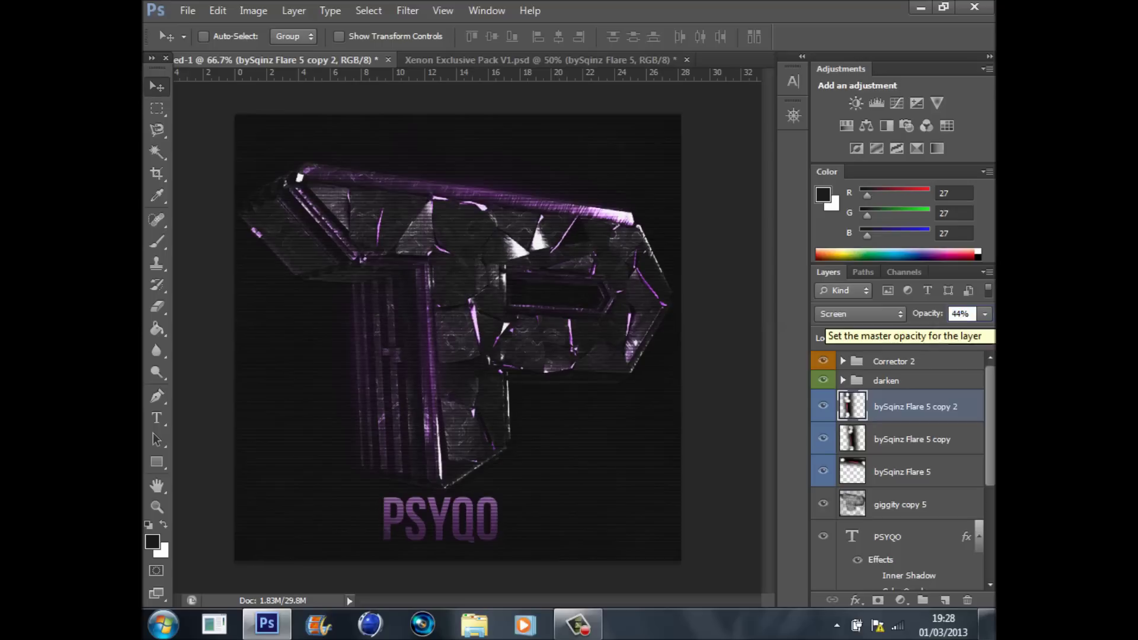
{"action": "type", "text": "5"}
{"action": "key", "text": "Return"}
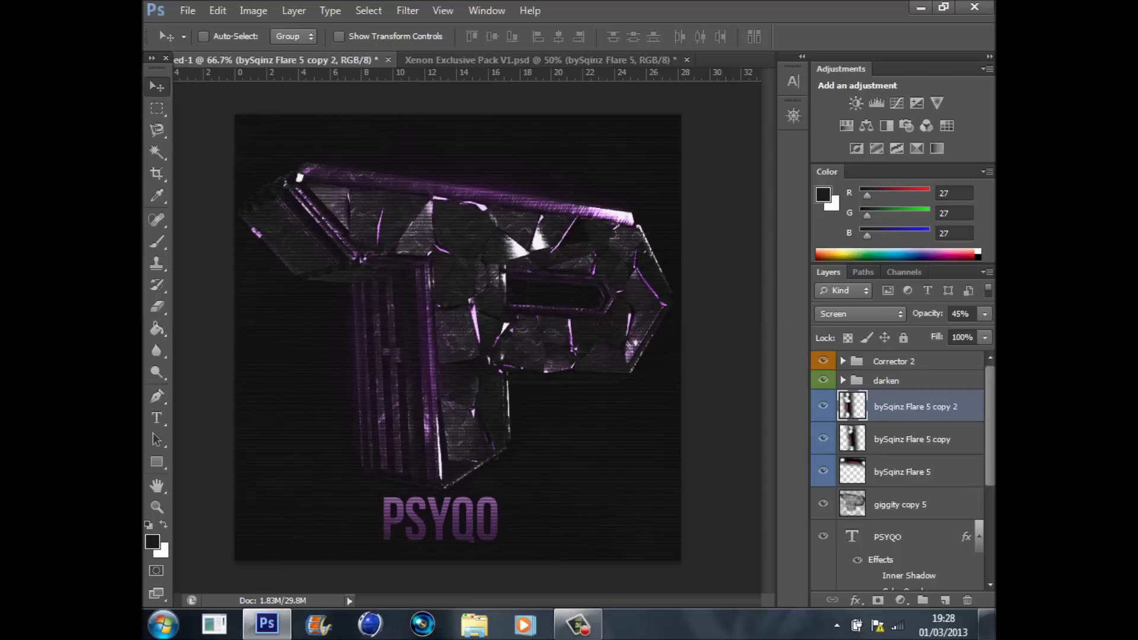
Duplicate the bySqinz Flare 5 copy 2 layer and move the new copy onto the letter's left arm.
{"action": "right_click", "coordinate": [913, 406]}
{"action": "left_click", "coordinate": [818, 82]}
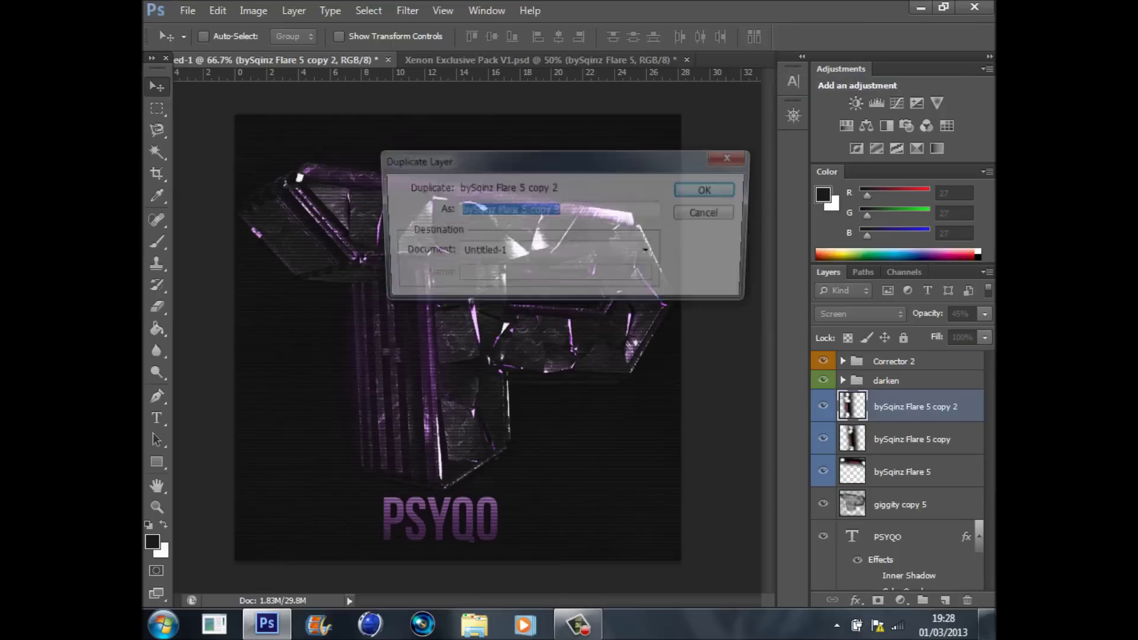
{"action": "key", "text": "Return"}
{"action": "left_click_drag", "start_coordinate": [539, 290], "coordinate": [459, 192]}
Rotate the new flare copy to the slant of the left arm, apply the transformation and align it with the arm's lower-left edge.
{"action": "key", "text": "ctrl+t"}
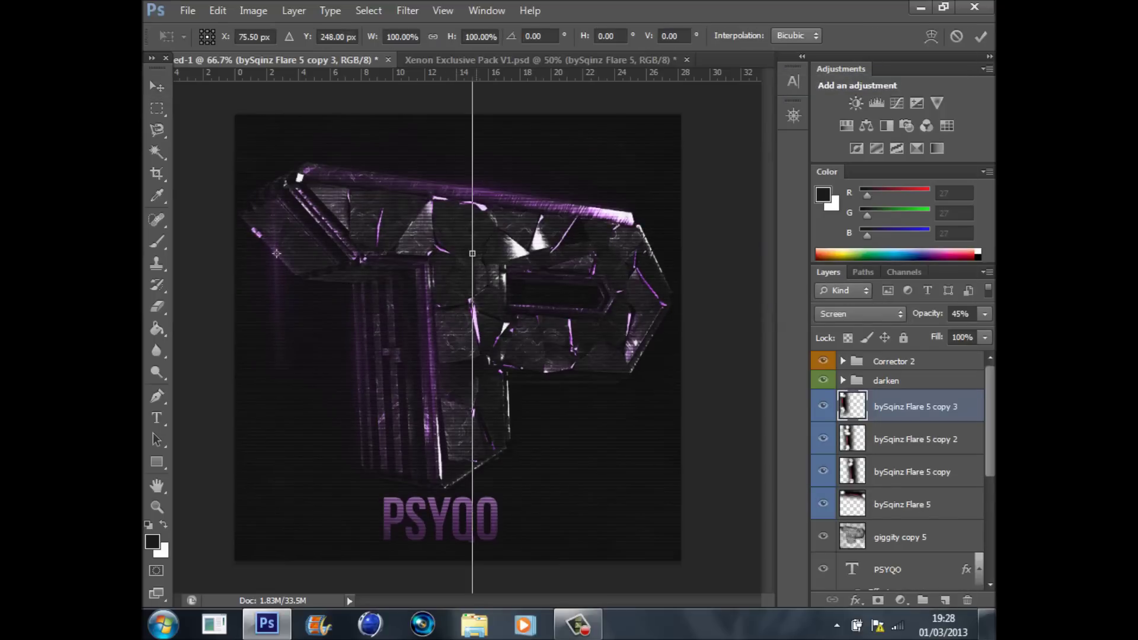
{"action": "left_click_drag", "start_coordinate": [582, 223], "coordinate": [513, 56]}
{"action": "left_click_drag", "start_coordinate": [498, 3], "coordinate": [493, 2]}
{"action": "left_click", "coordinate": [156, 86]}
{"action": "left_click", "coordinate": [483, 232]}
{"action": "left_click_drag", "start_coordinate": [453, 289], "coordinate": [441, 256]}
{"action": "left_click_drag", "start_coordinate": [449, 211], "coordinate": [449, 211]}
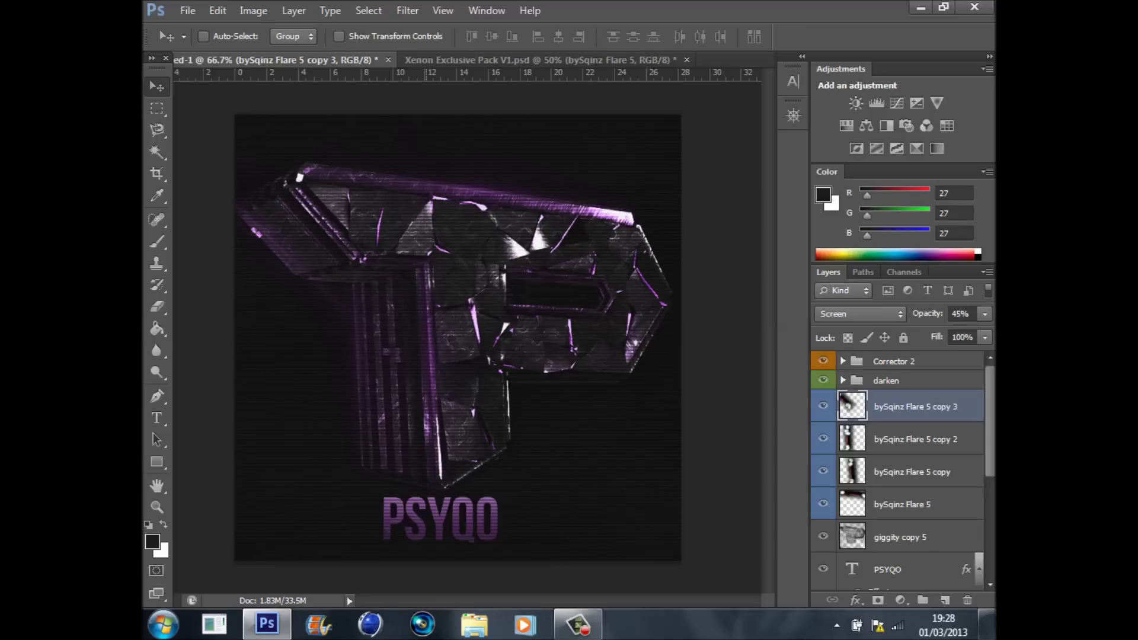
Rotate the arm's flare copy by 3.36°, apply the transformation and erase its spill beyond the arm.
{"action": "key", "text": "ctrl+t"}
{"action": "left_click_drag", "start_coordinate": [657, 422], "coordinate": [647, 435]}
{"action": "left_click", "coordinate": [156, 87]}
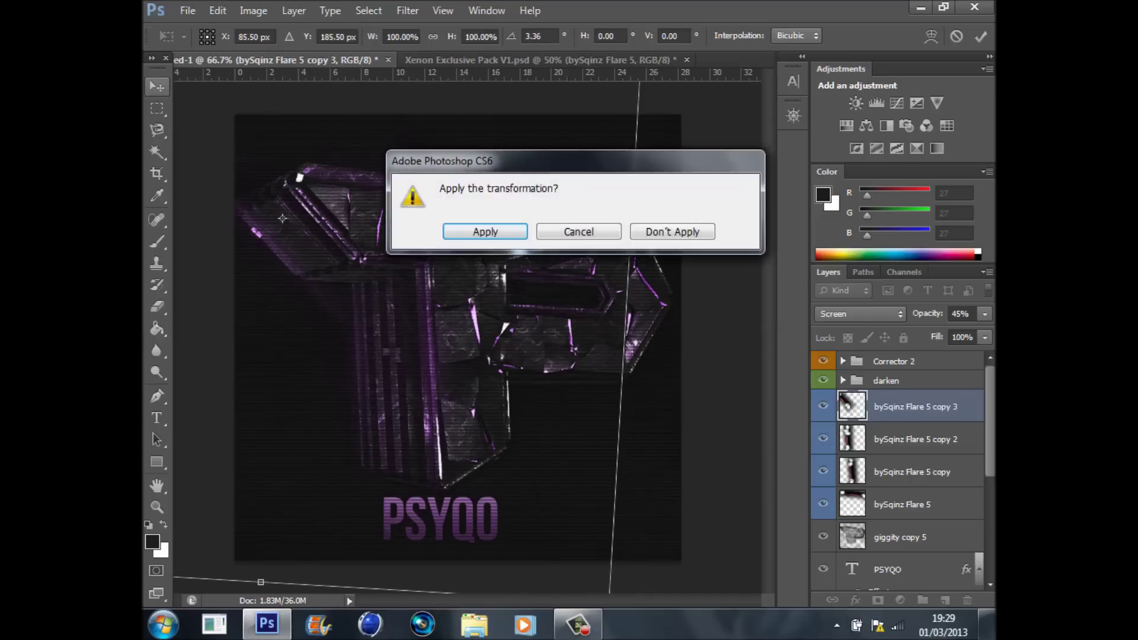
{"action": "key", "text": "Return"}
{"action": "key", "text": "e"}
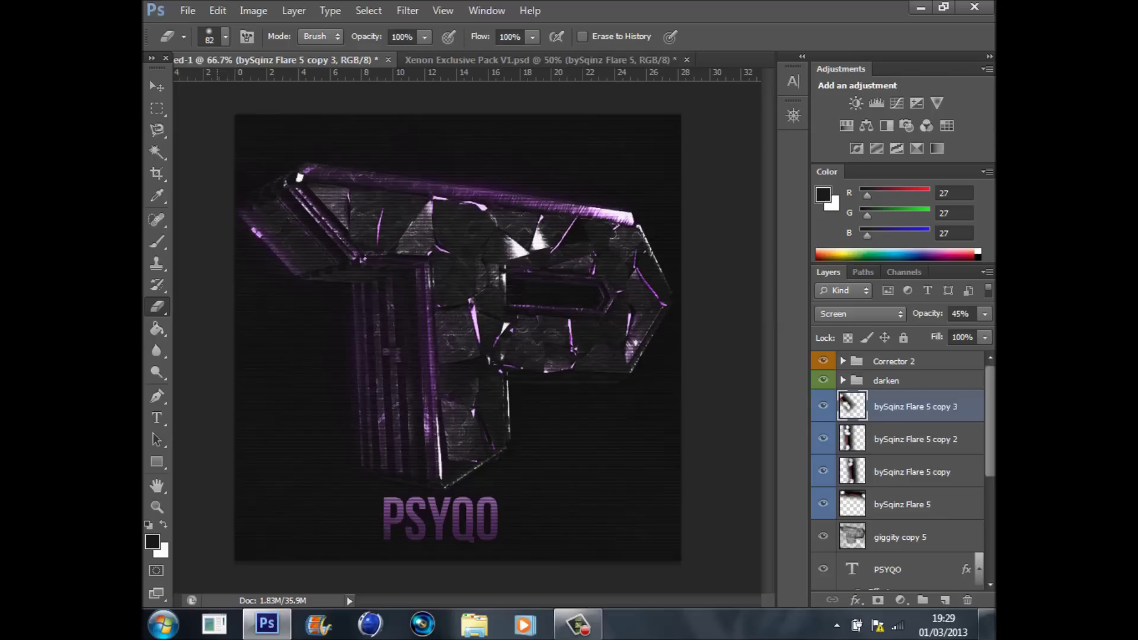
{"action": "key", "text": "v"}
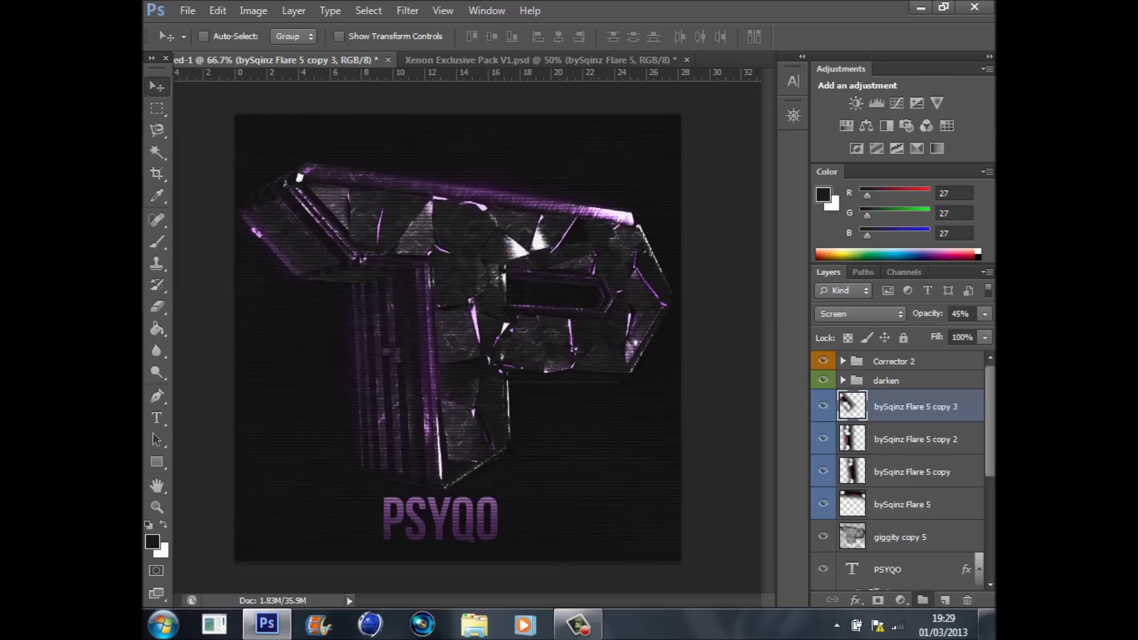
Create a layer group named "flares" and move all four bySqinz Flare 5 layers into it.
{"action": "left_click", "coordinate": [923, 601]}
{"action": "double_click", "coordinate": [890, 400]}
{"action": "type", "text": "flar"}
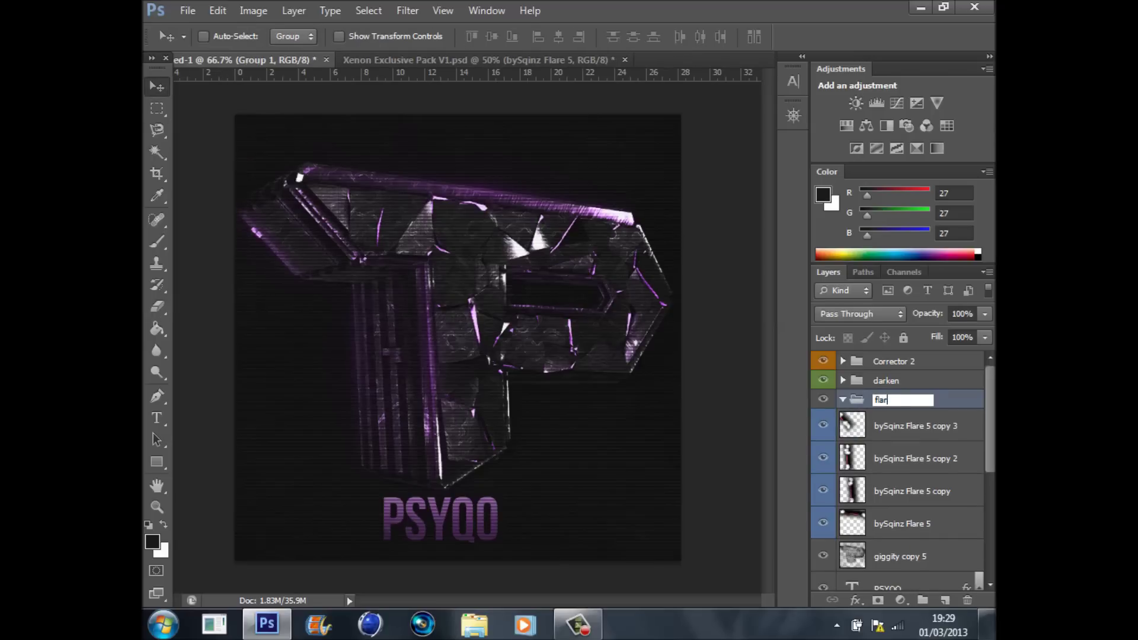
{"action": "type", "text": "es"}
{"action": "left_click", "coordinate": [913, 426]}
{"action": "left_click", "coordinate": [913, 523], "text": "shift"}
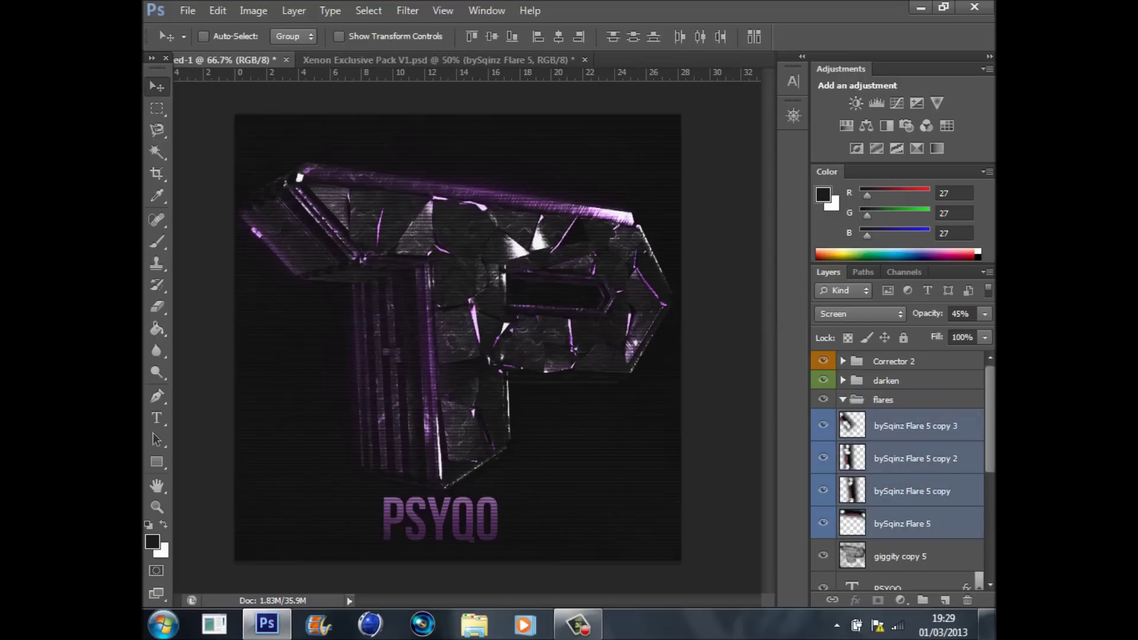
{"action": "left_click_drag", "start_coordinate": [913, 424], "coordinate": [913, 402]}
{"action": "left_click", "coordinate": [843, 400]}
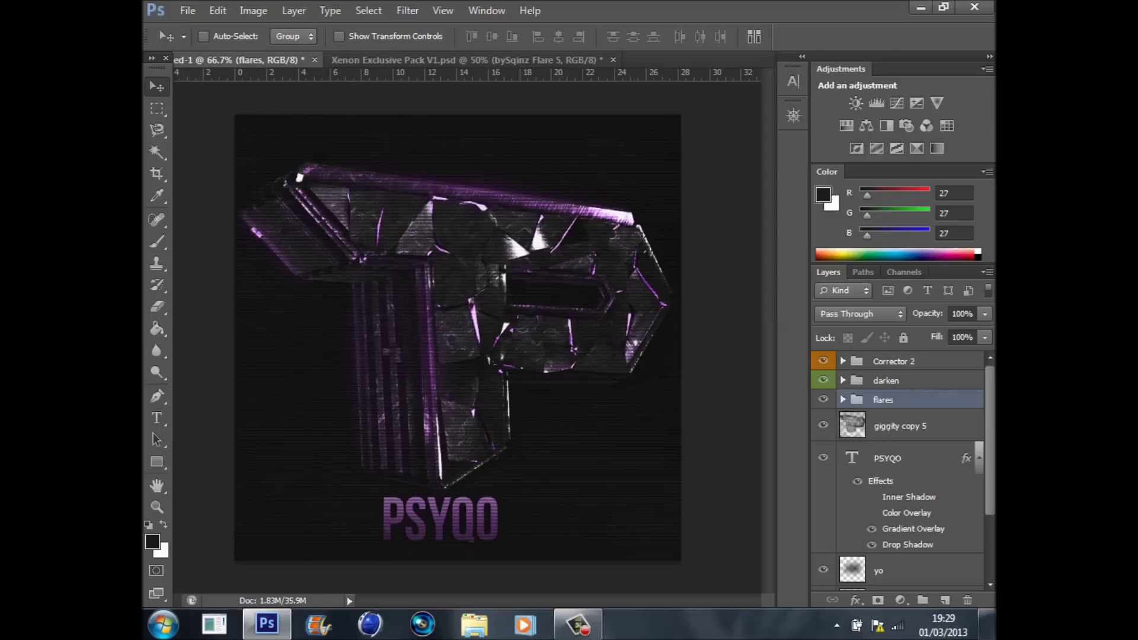
Set the opacity of the bySqinz Flare 5 copy 3 layer to 31% and compare the artwork with the flares group hidden and shown.
{"action": "left_click", "coordinate": [842, 400]}
{"action": "left_click", "coordinate": [913, 425]}
{"action": "left_click", "coordinate": [912, 523], "text": "shift"}
{"action": "left_click", "coordinate": [984, 314]}
{"action": "left_click_drag", "start_coordinate": [939, 333], "coordinate": [934, 332]}
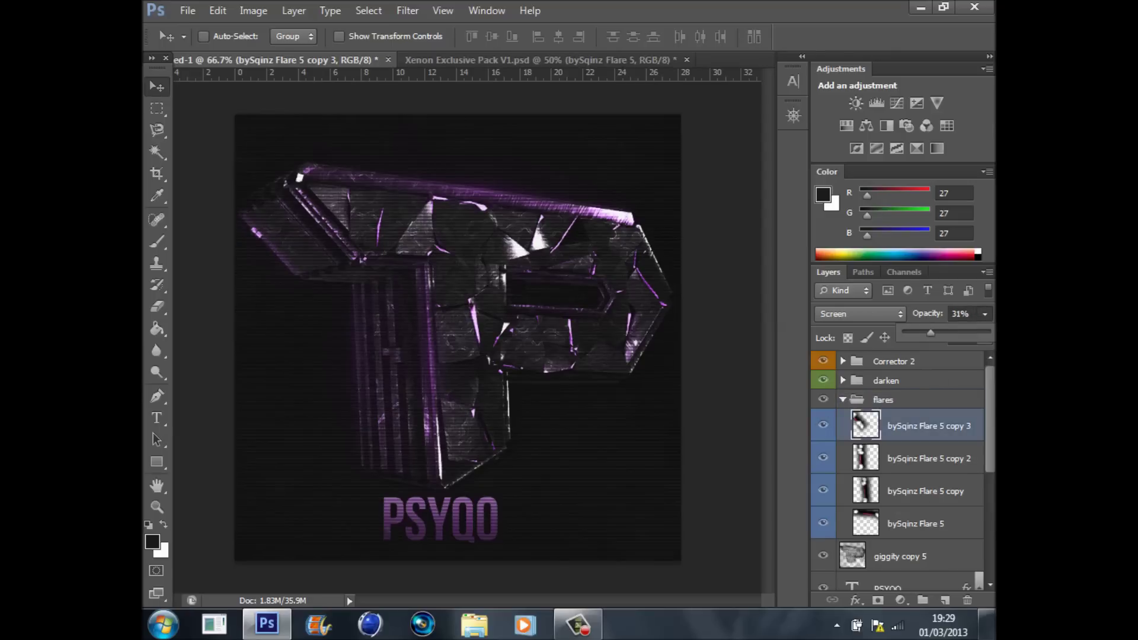
{"action": "left_click", "coordinate": [843, 399]}
{"action": "left_click", "coordinate": [824, 400]}
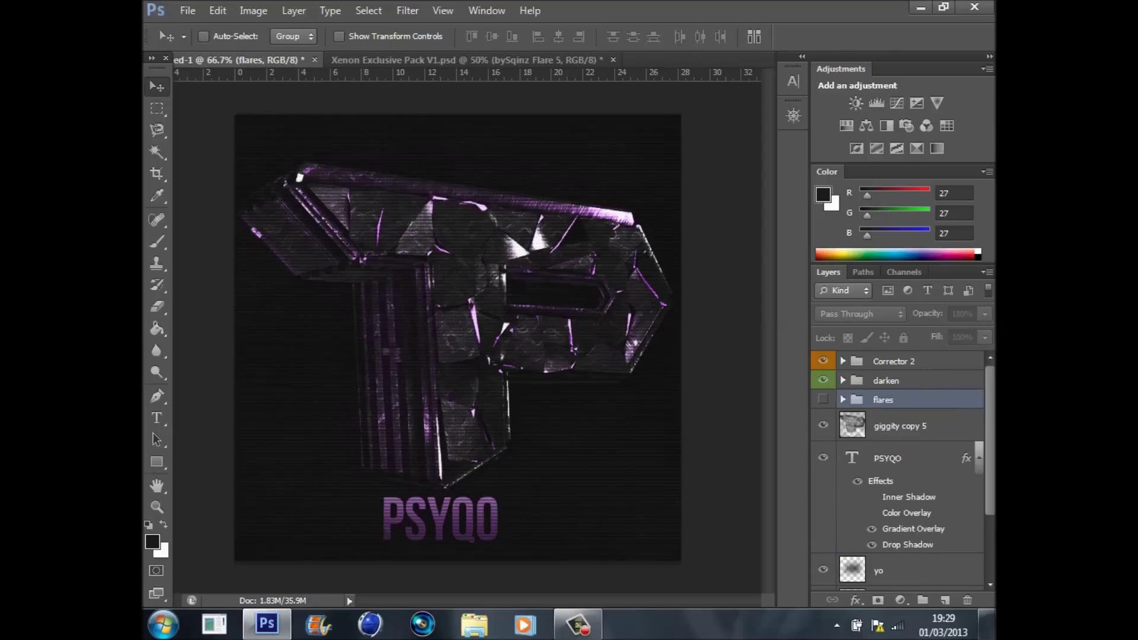
{"action": "left_click", "coordinate": [824, 399]}
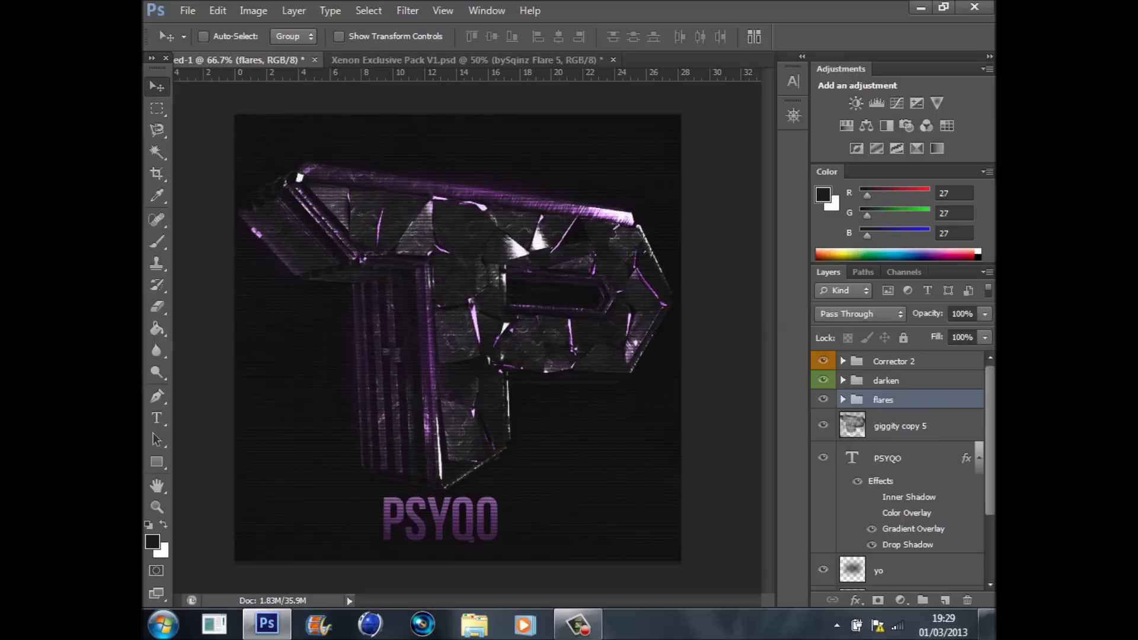
In Xenon Exclusive Pack V1.psd, hide the bySqinz Flare 5 layer and the whole Flares group.
{"action": "left_click", "coordinate": [418, 60]}
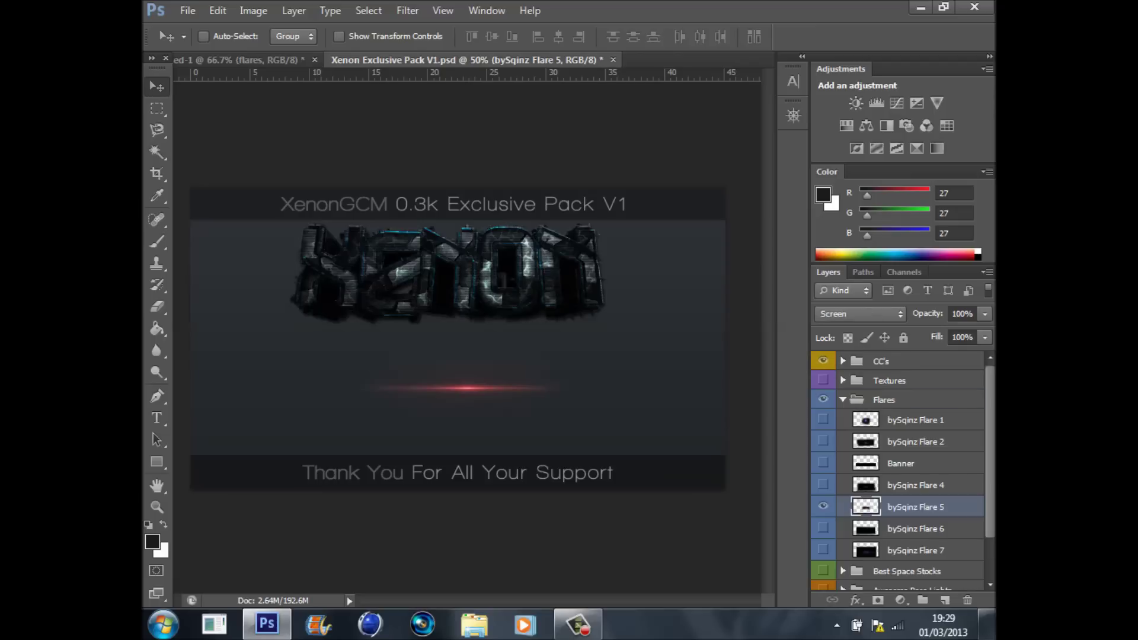
{"action": "left_click", "coordinate": [823, 506]}
{"action": "left_click", "coordinate": [843, 399]}
{"action": "left_click", "coordinate": [823, 400]}
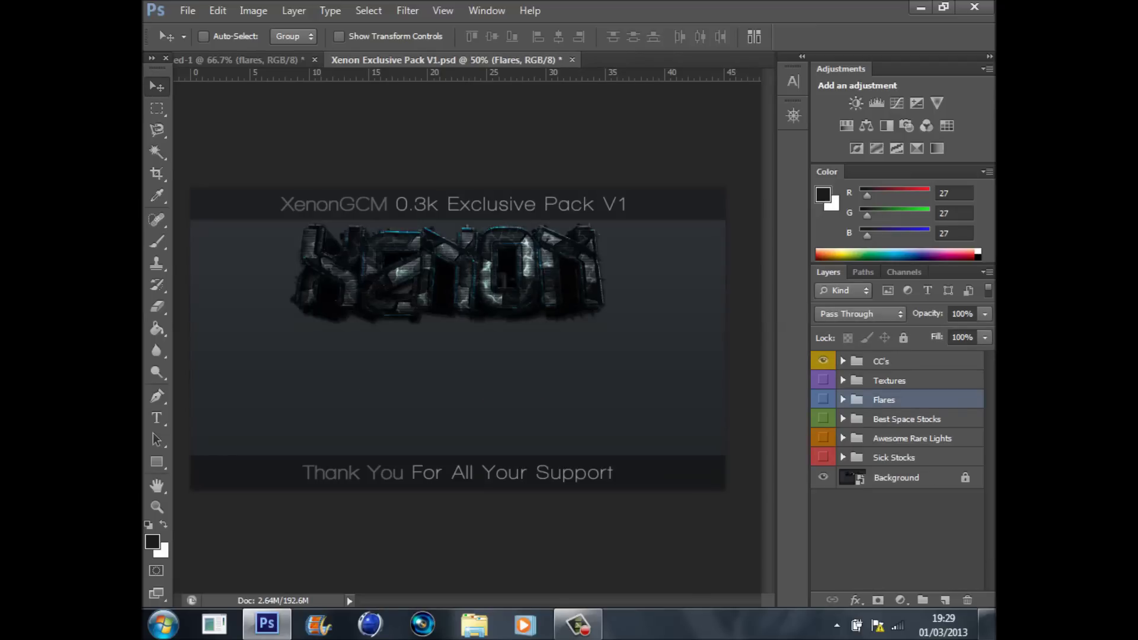
Look through the Best Space Stocks group for a usable stock and return to the logo document.
{"action": "left_click", "coordinate": [843, 420]}
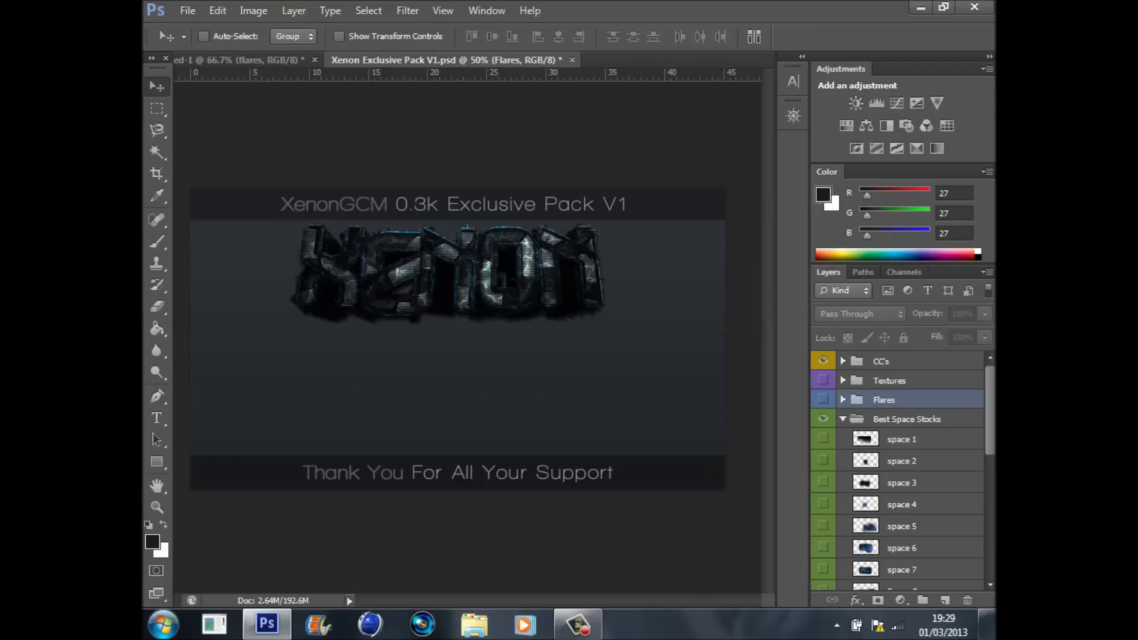
{"action": "scroll", "coordinate": [897, 469], "scroll_direction": "down", "scroll_amount": 8}
{"action": "scroll", "coordinate": [897, 469], "scroll_direction": "up", "scroll_amount": 1}
{"action": "scroll", "coordinate": [898, 468], "scroll_direction": "down", "scroll_amount": 2}
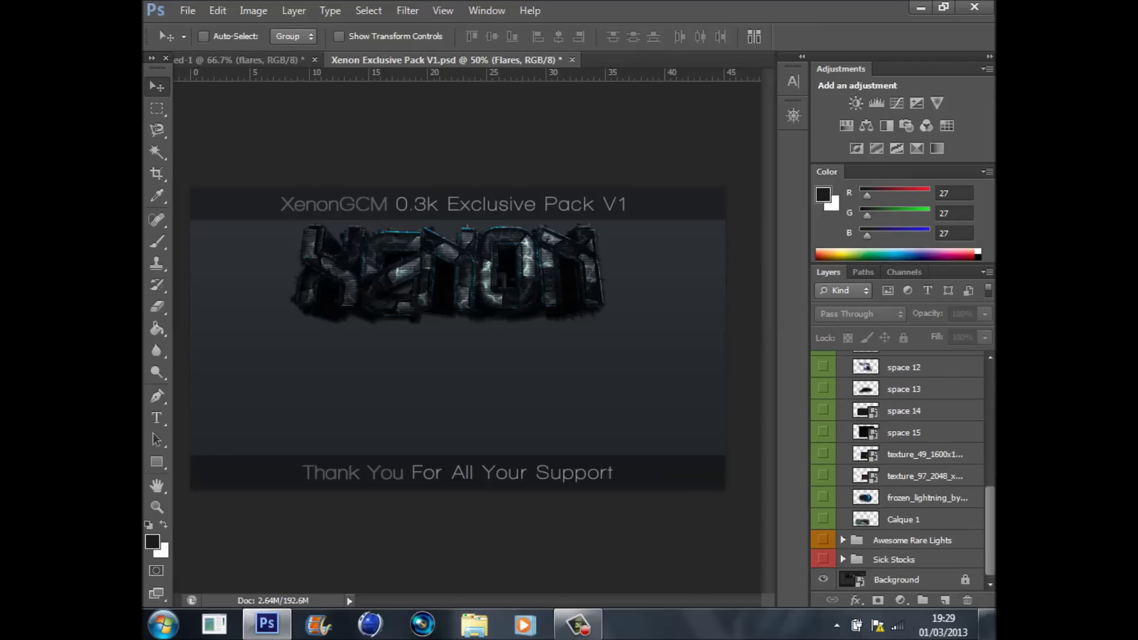
{"action": "scroll", "coordinate": [898, 468], "scroll_direction": "up", "scroll_amount": 6}
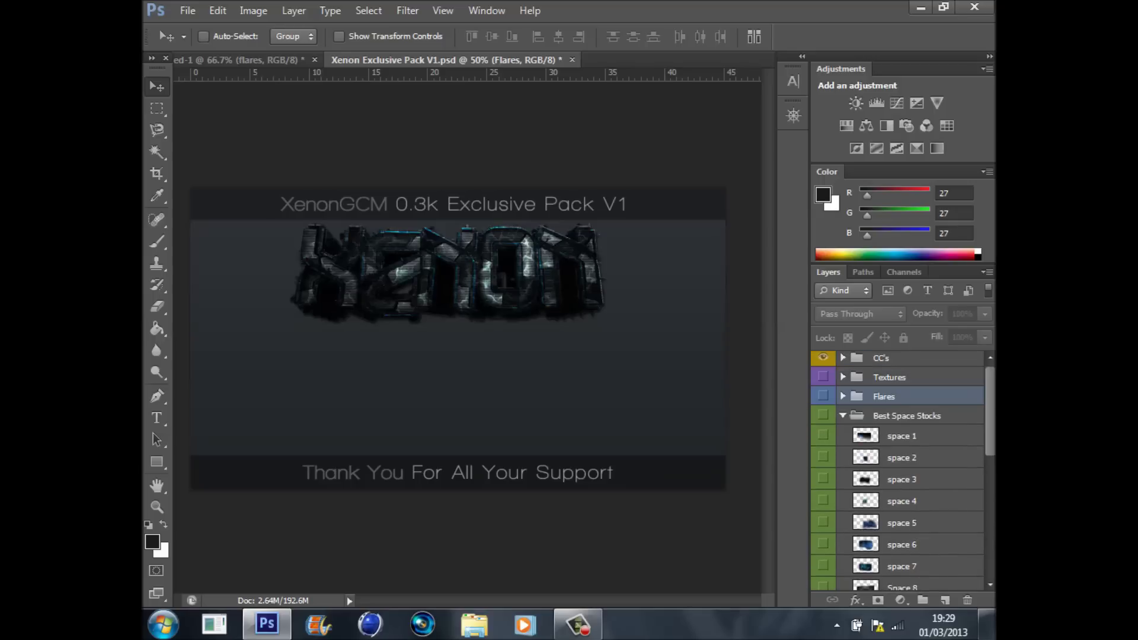
{"action": "left_click", "coordinate": [843, 416]}
{"action": "left_click", "coordinate": [248, 60]}
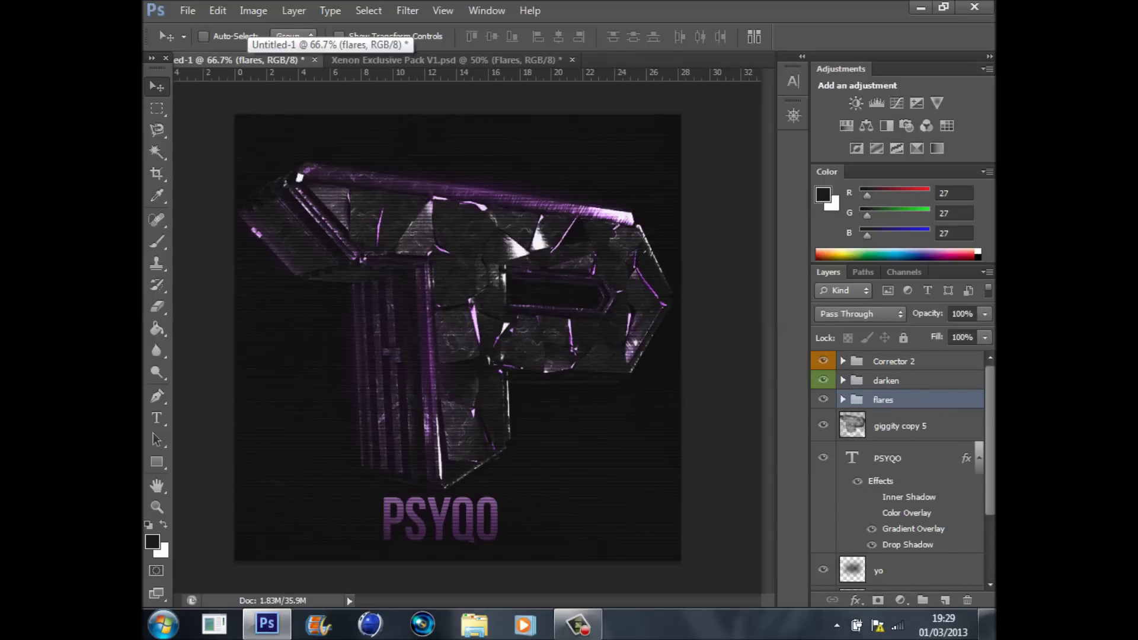
Switch to the desktop's GFX Things folder, open Packs and check the DARE HOFFA 1K PACK folder.
{"action": "left_click", "coordinate": [987, 624]}
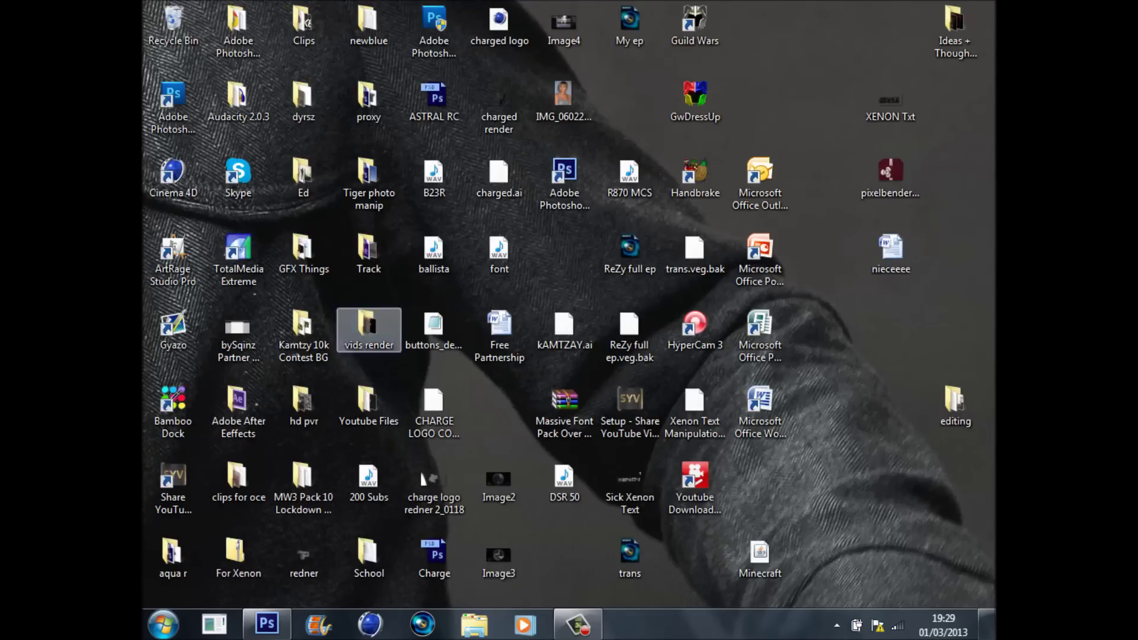
{"action": "double_click", "coordinate": [302, 251]}
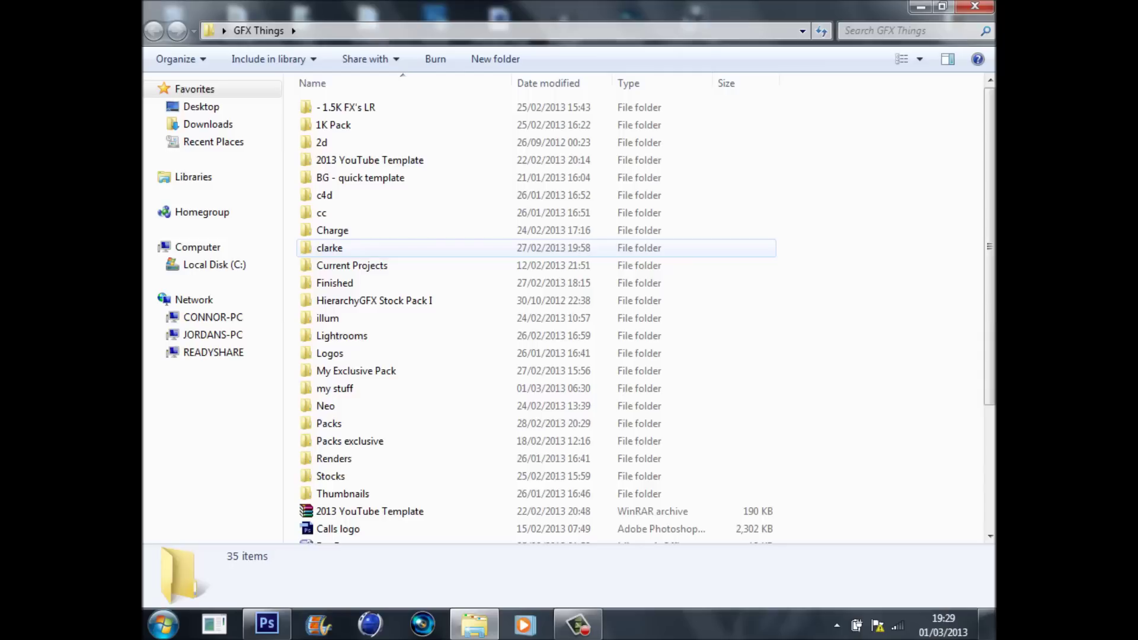
{"action": "left_click", "coordinate": [577, 625]}
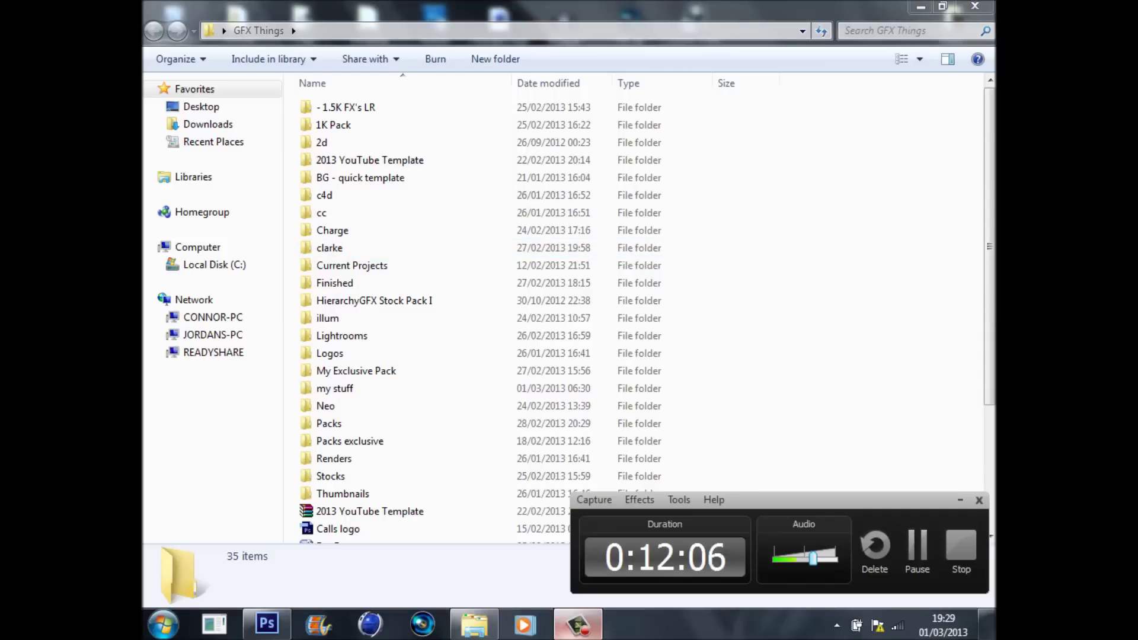
{"action": "left_click", "coordinate": [917, 546]}
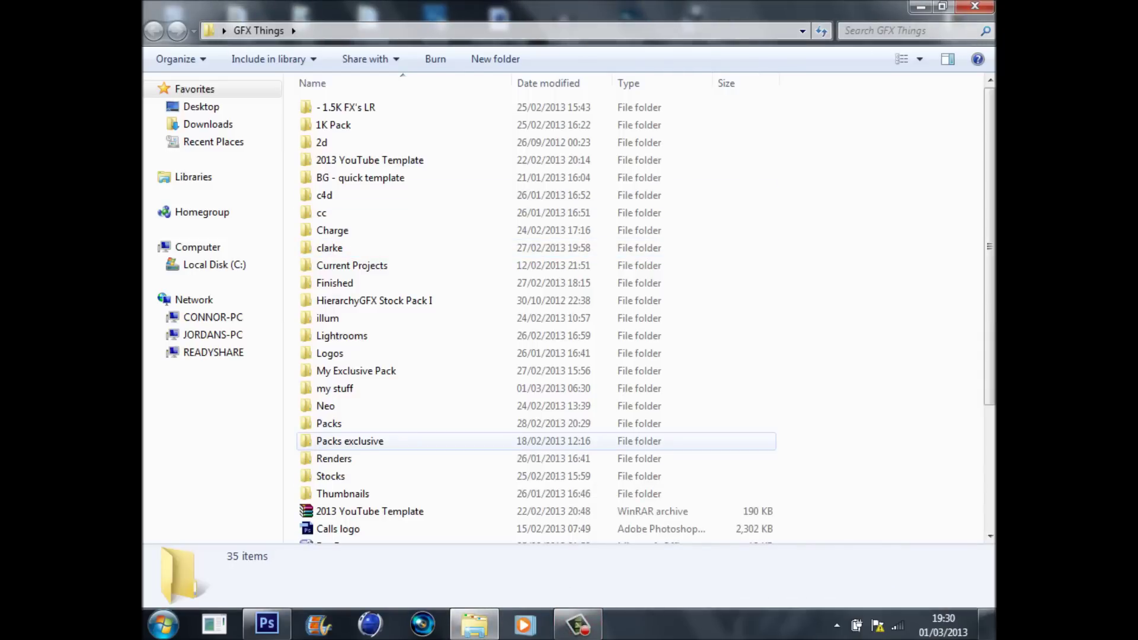
{"action": "double_click", "coordinate": [332, 423]}
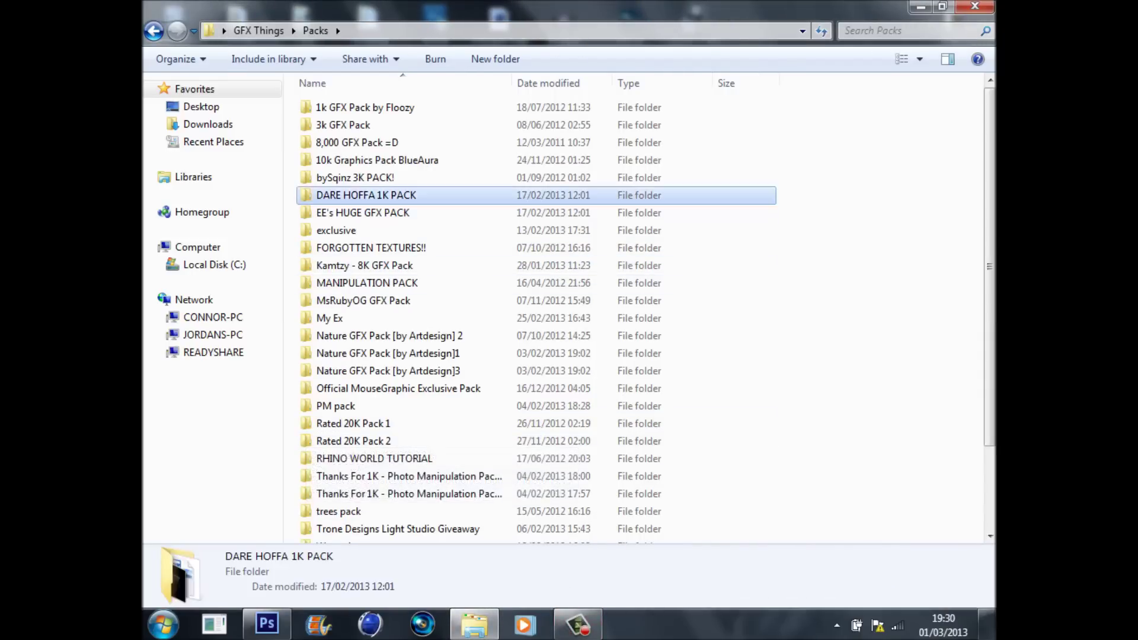
{"action": "double_click", "coordinate": [356, 195]}
{"action": "left_click", "coordinate": [154, 31]}
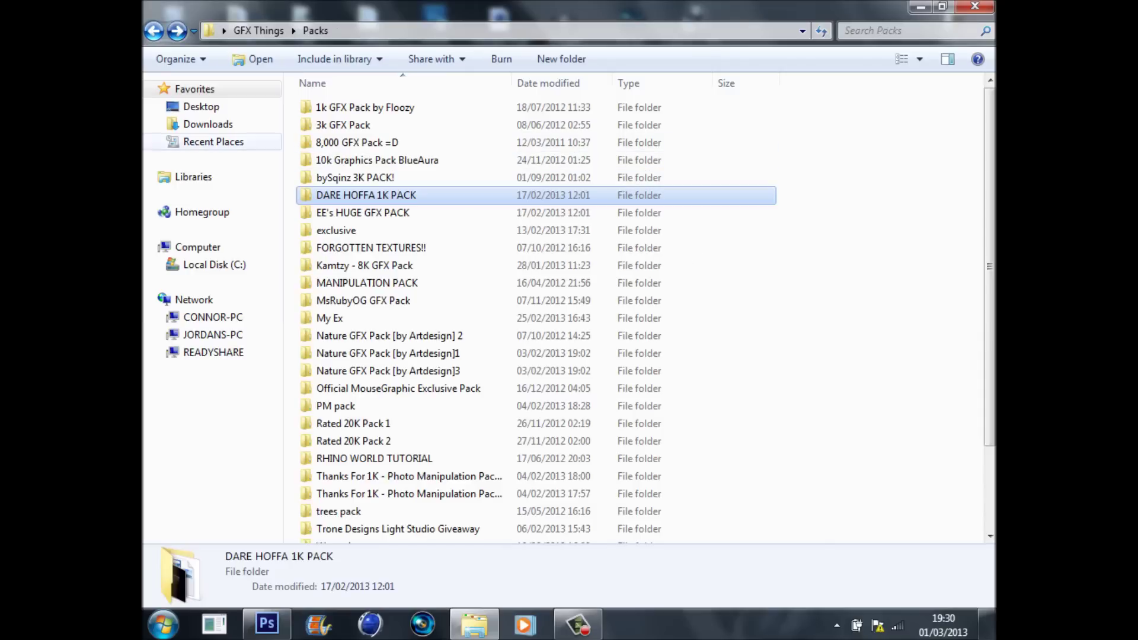
Place the red-bubble light image 11 from EE's HUGE GFX PACK > EPIC Lights into the logo document above the flares group.
{"action": "double_click", "coordinate": [355, 211]}
{"action": "double_click", "coordinate": [350, 160]}
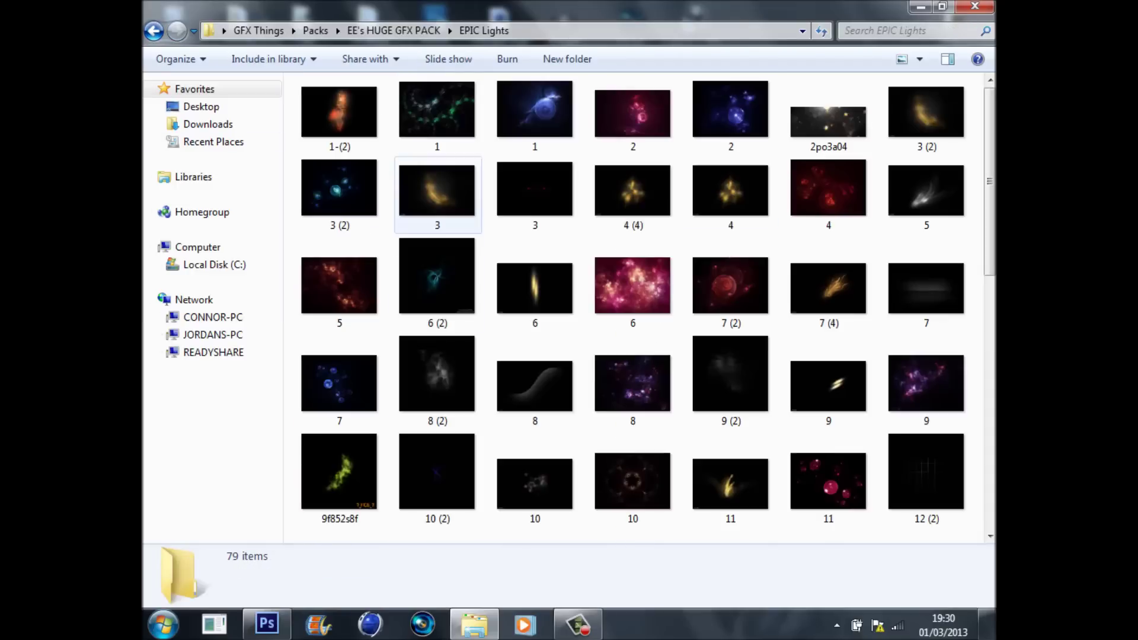
{"action": "scroll", "coordinate": [828, 285], "scroll_direction": "down", "scroll_amount": 3}
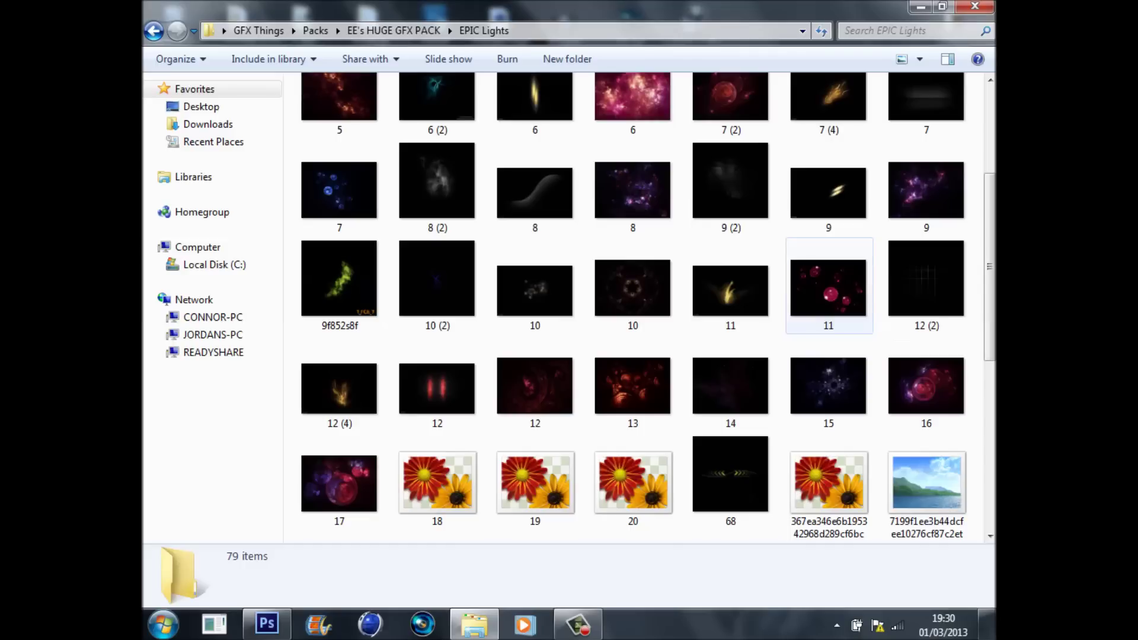
{"action": "left_click", "coordinate": [828, 288]}
{"action": "left_click_drag", "start_coordinate": [828, 287], "coordinate": [385, 272]}
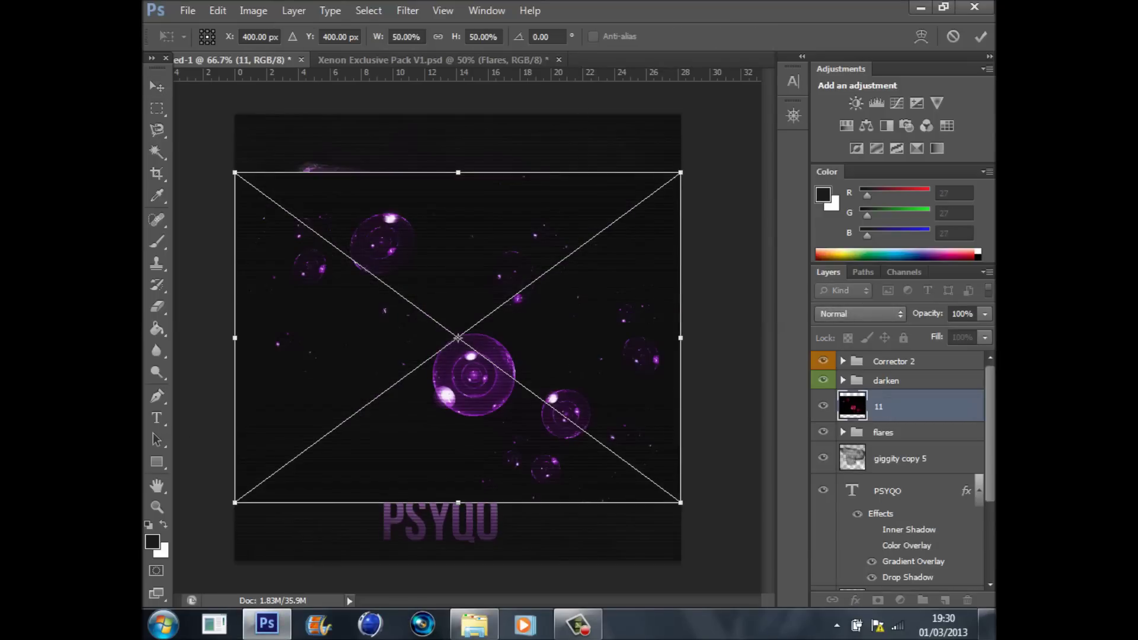
{"action": "left_click", "coordinate": [157, 86]}
{"action": "left_click", "coordinate": [484, 231]}
Set layer 11's blend mode to Screen and scale it down to about 16.5% beside the letter's striped stem.
{"action": "left_click", "coordinate": [861, 314]}
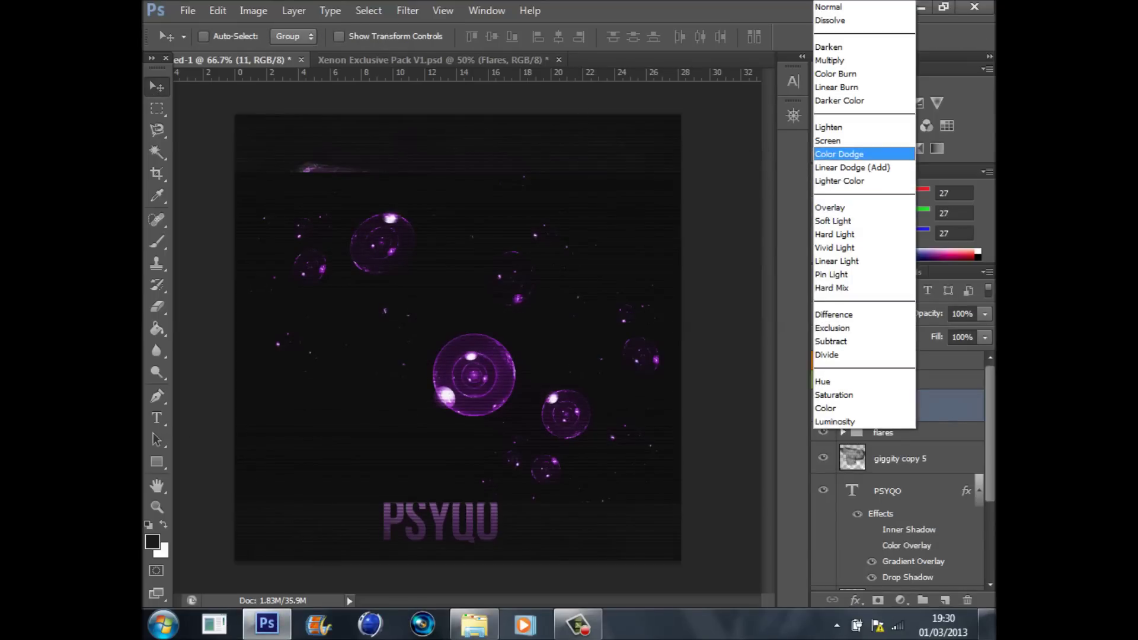
{"action": "left_click", "coordinate": [830, 140]}
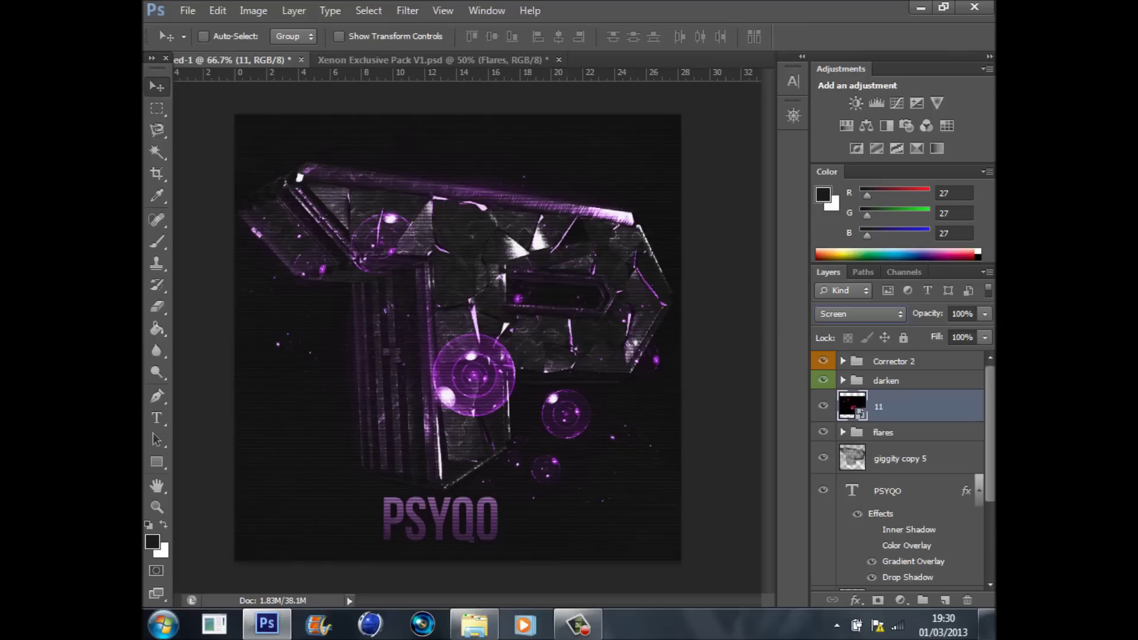
{"action": "key", "text": "ctrl+t"}
{"action": "left_click_drag", "start_coordinate": [678, 176], "coordinate": [419, 333]}
{"action": "key", "text": "v"}
{"action": "key", "text": "Return"}
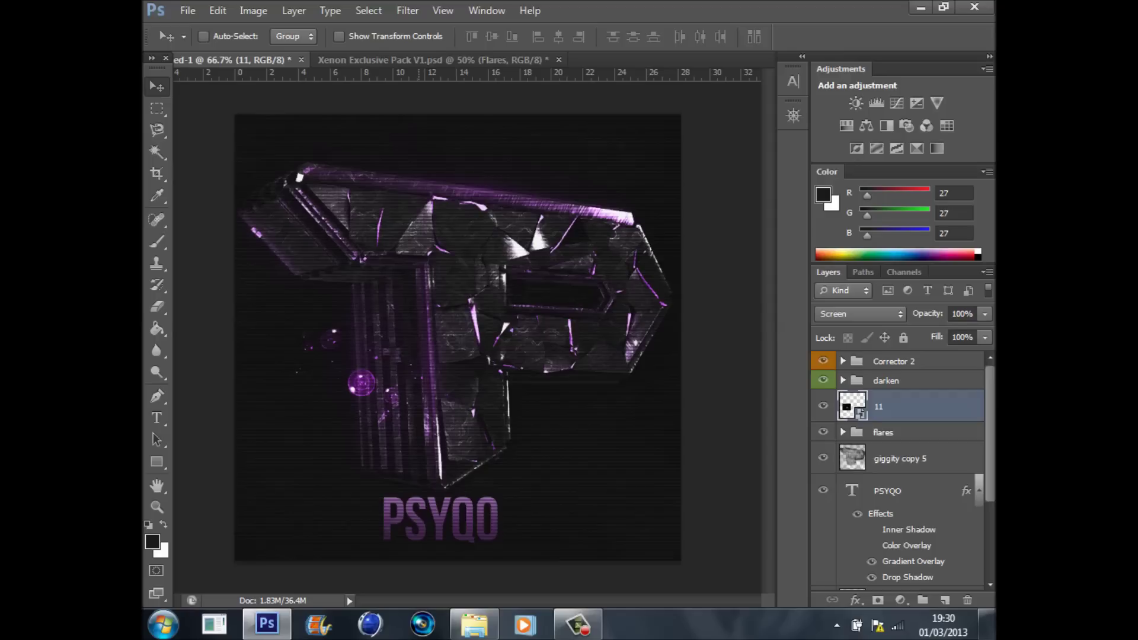
Rotate layer 11 by 50.32° on the left side of the stem and apply the transformation.
{"action": "key", "text": "ctrl+t"}
{"action": "left_click_drag", "start_coordinate": [422, 284], "coordinate": [476, 392]}
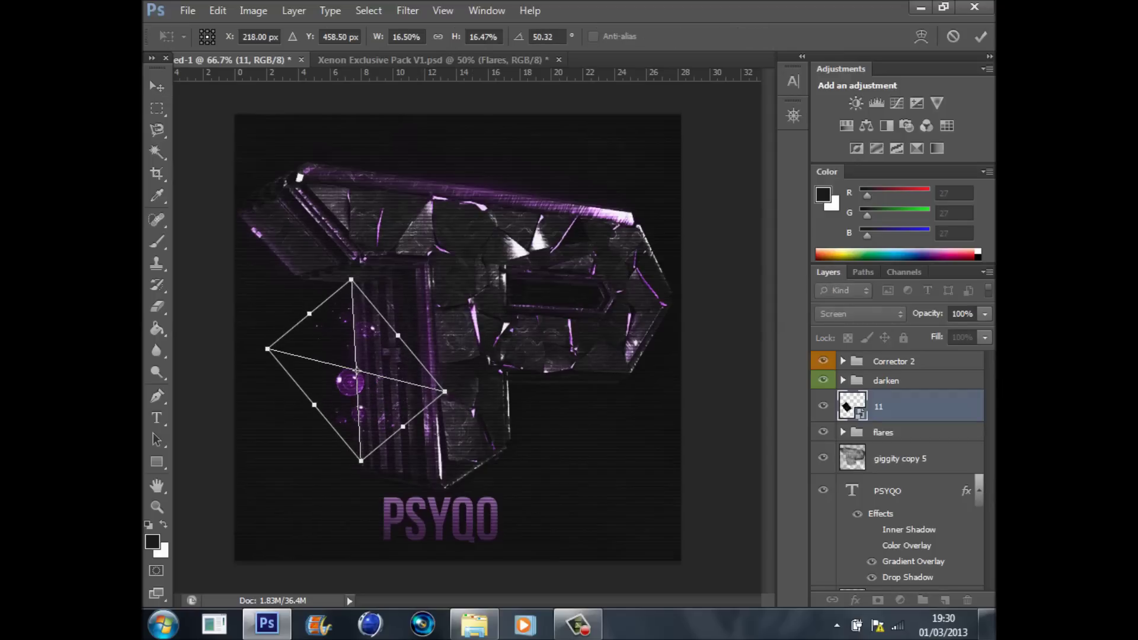
{"action": "key", "text": "v"}
{"action": "left_click", "coordinate": [486, 231]}
Move layer 11 directly below Layer 1 in the stack and shift its bubbles slightly up behind the stem's left edge.
{"action": "scroll", "coordinate": [898, 469], "scroll_direction": "down", "scroll_amount": 4}
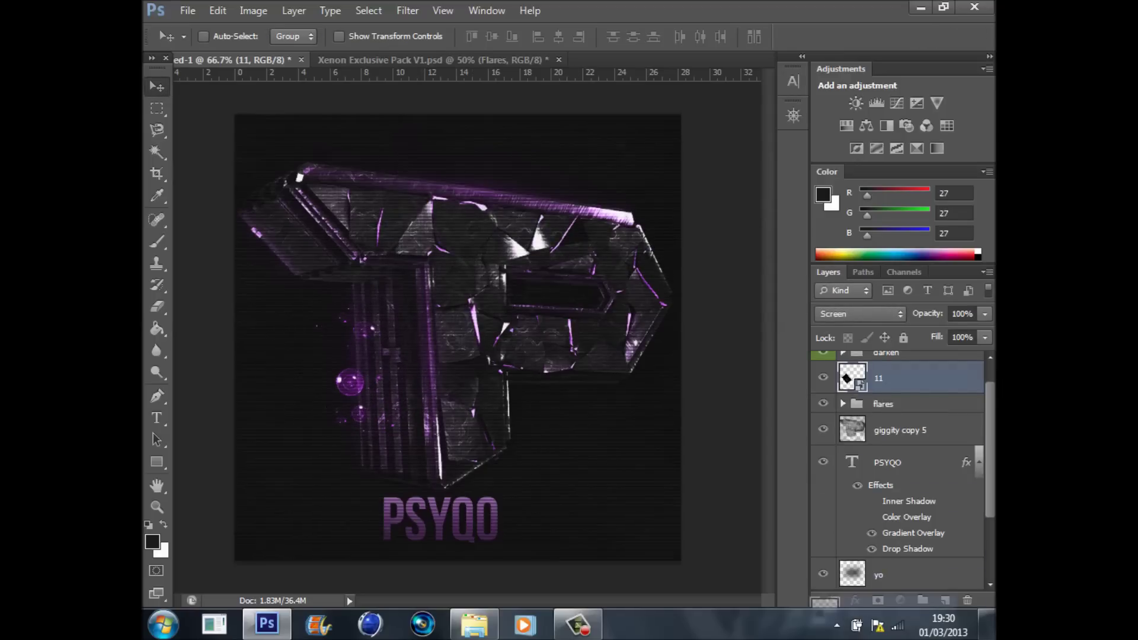
{"action": "left_click_drag", "start_coordinate": [872, 611], "coordinate": [851, 508]}
{"action": "left_click_drag", "start_coordinate": [378, 337], "coordinate": [382, 309]}
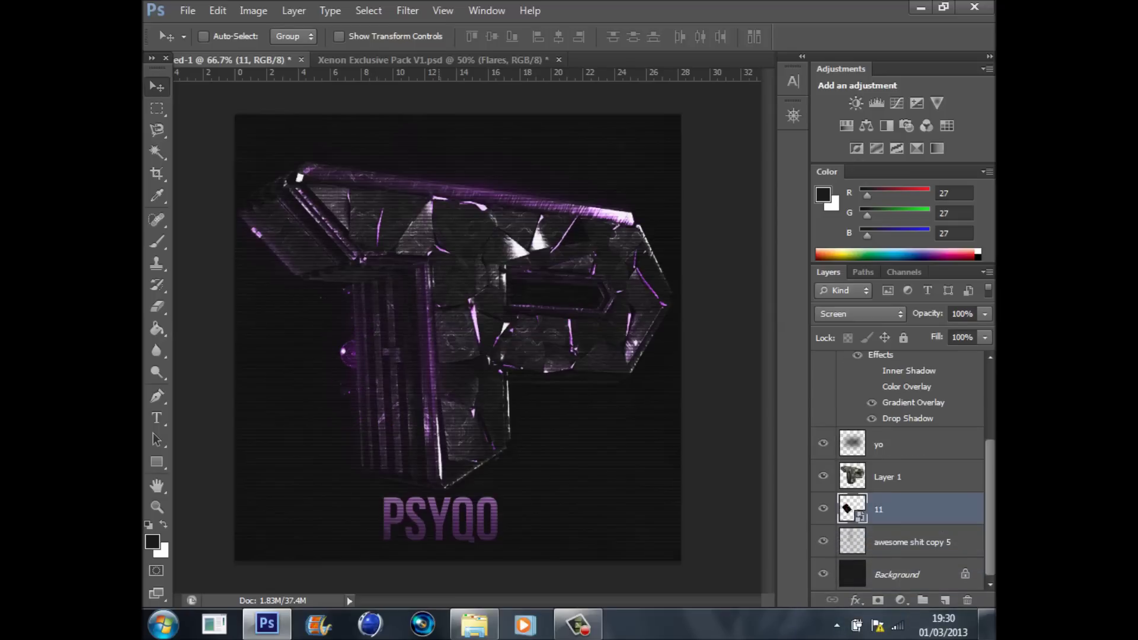
{"action": "key", "text": "ctrl+t"}
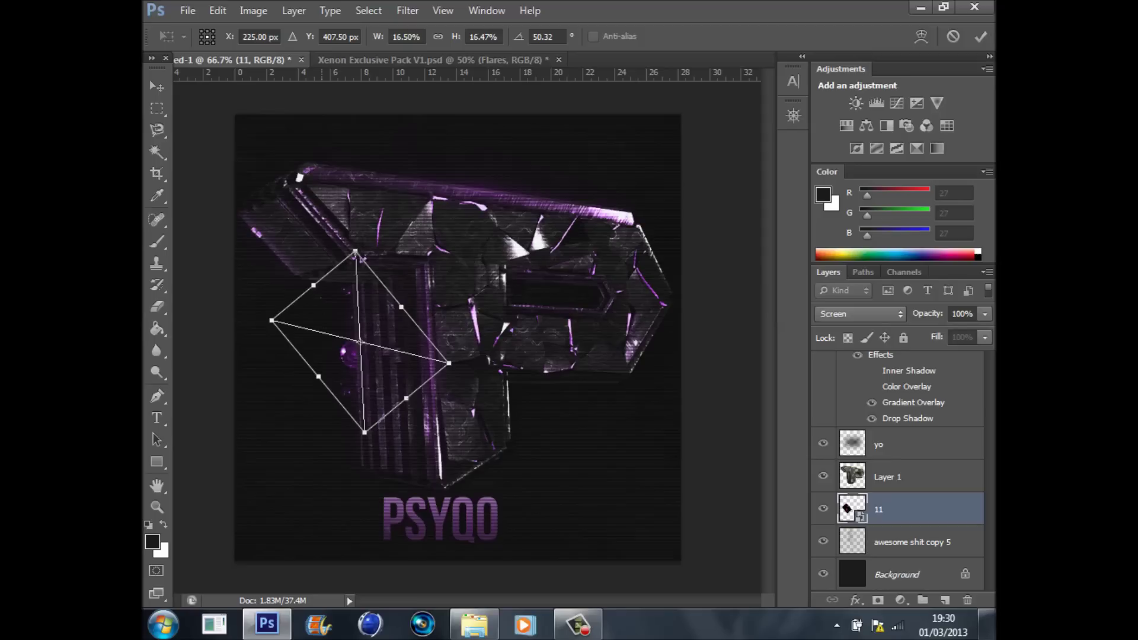
{"action": "left_click", "coordinate": [157, 86]}
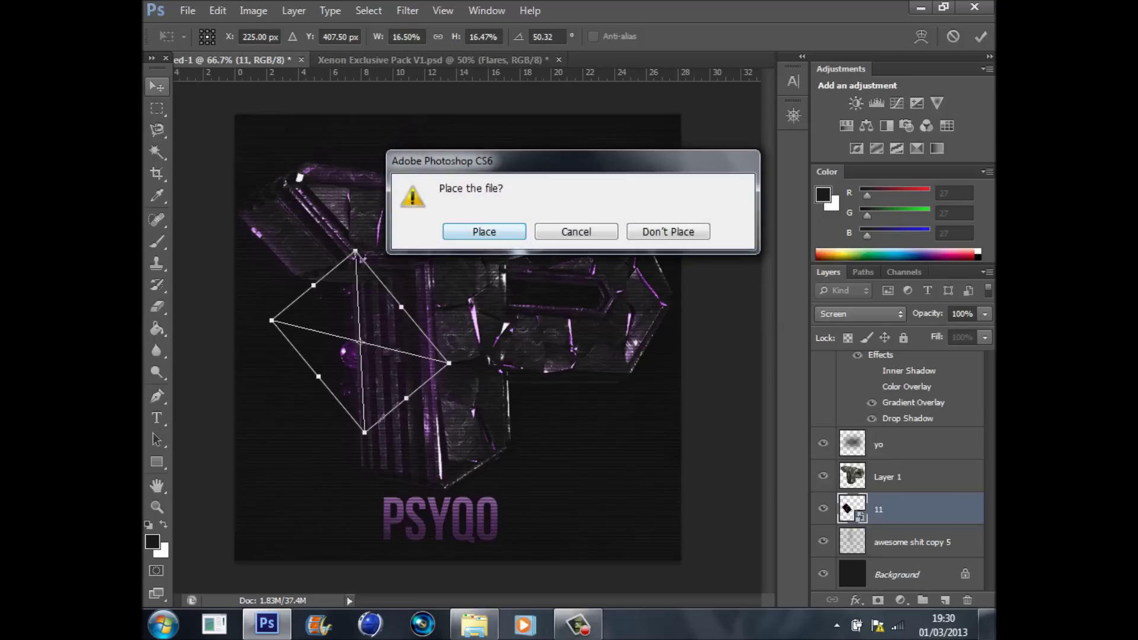
{"action": "key", "text": "Return"}
{"action": "right_click", "coordinate": [943, 509]}
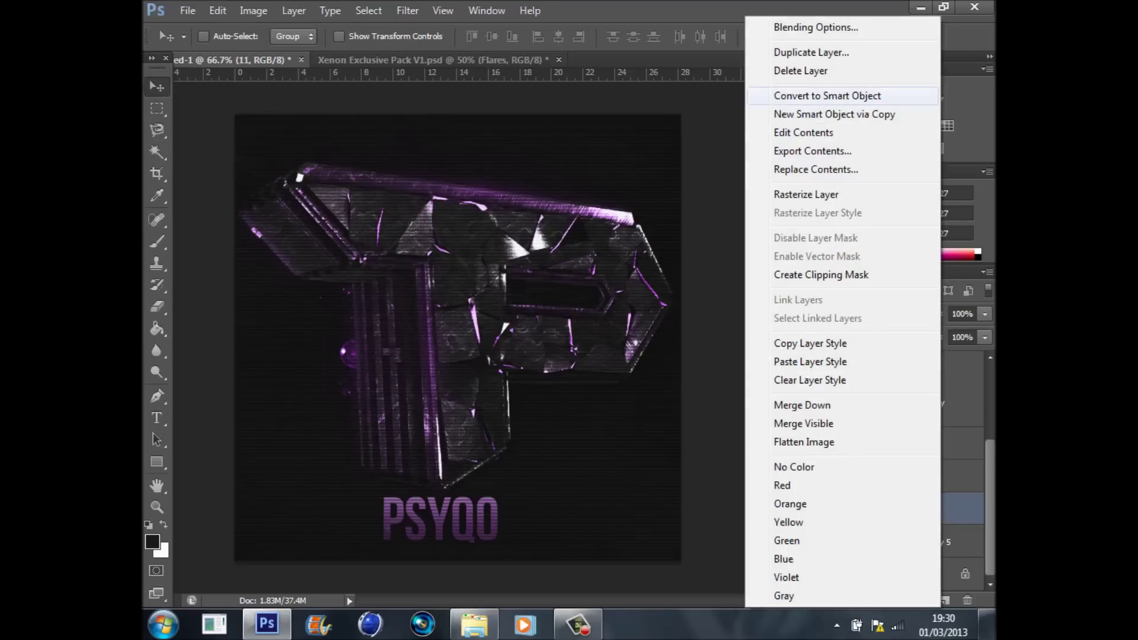
{"action": "left_click", "coordinate": [709, 89]}
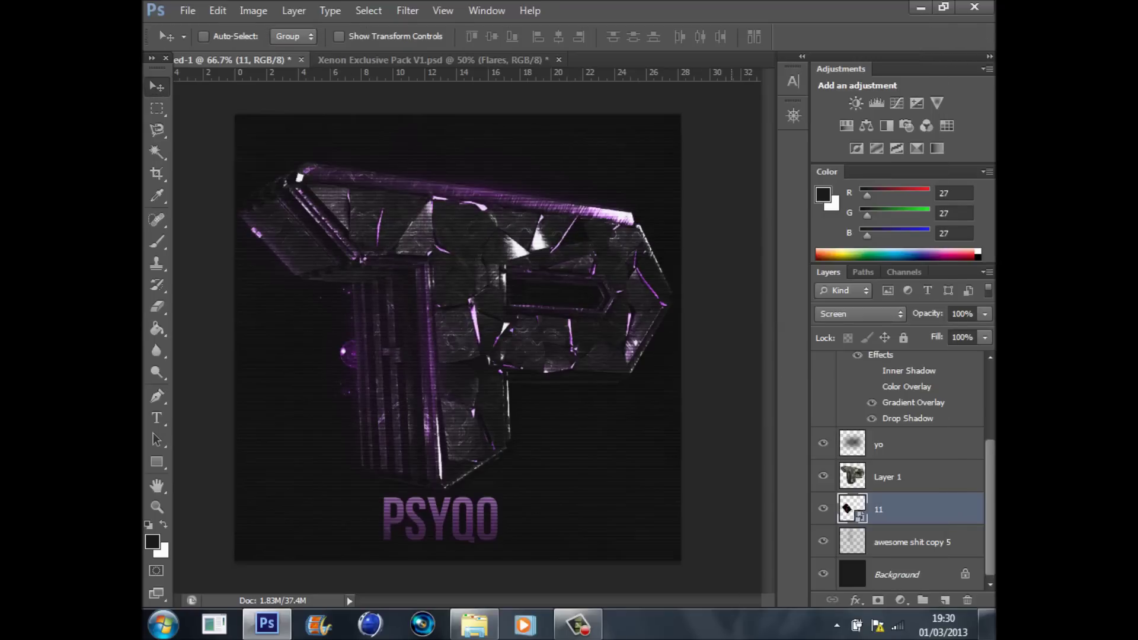
Duplicate layer 11 twice, placing one copy of the bubbles below the letter's bowl and the other along its top edge.
{"action": "key", "text": "Return"}
{"action": "left_click_drag", "start_coordinate": [400, 330], "coordinate": [535, 366]}
{"action": "left_click_drag", "start_coordinate": [542, 323], "coordinate": [560, 302]}
{"action": "key", "text": "ctrl+j"}
{"action": "left_click_drag", "start_coordinate": [521, 395], "coordinate": [469, 138]}
Rotate layer 11 copy 2 to -165.12° at the letter's top edge and apply the transformation.
{"action": "key", "text": "ctrl+t"}
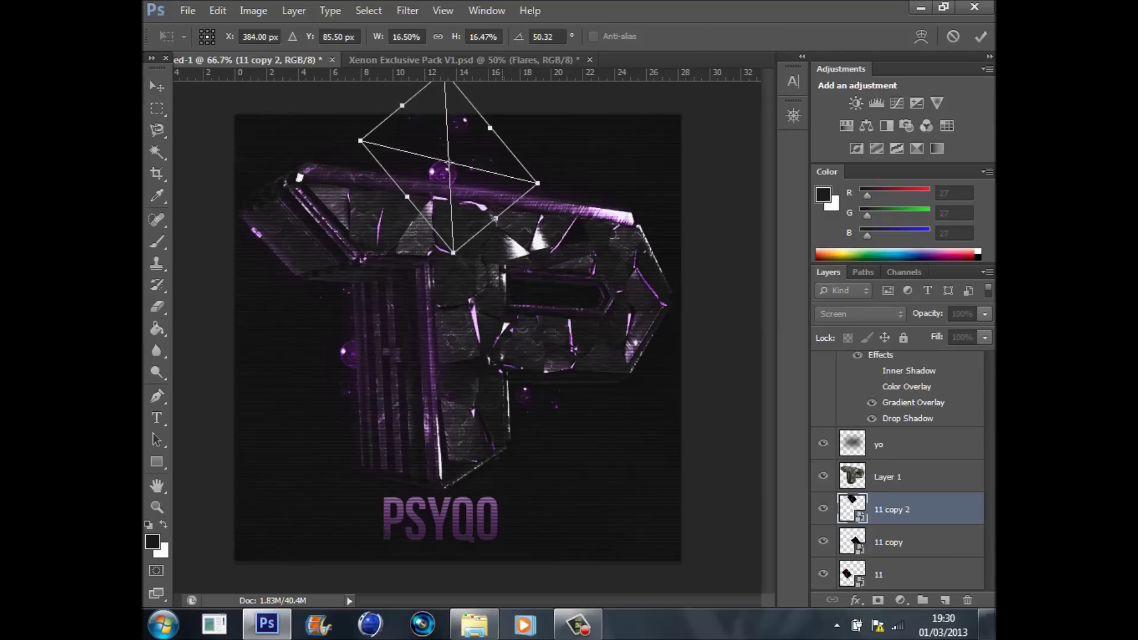
{"action": "left_click_drag", "start_coordinate": [362, 149], "coordinate": [325, 235]}
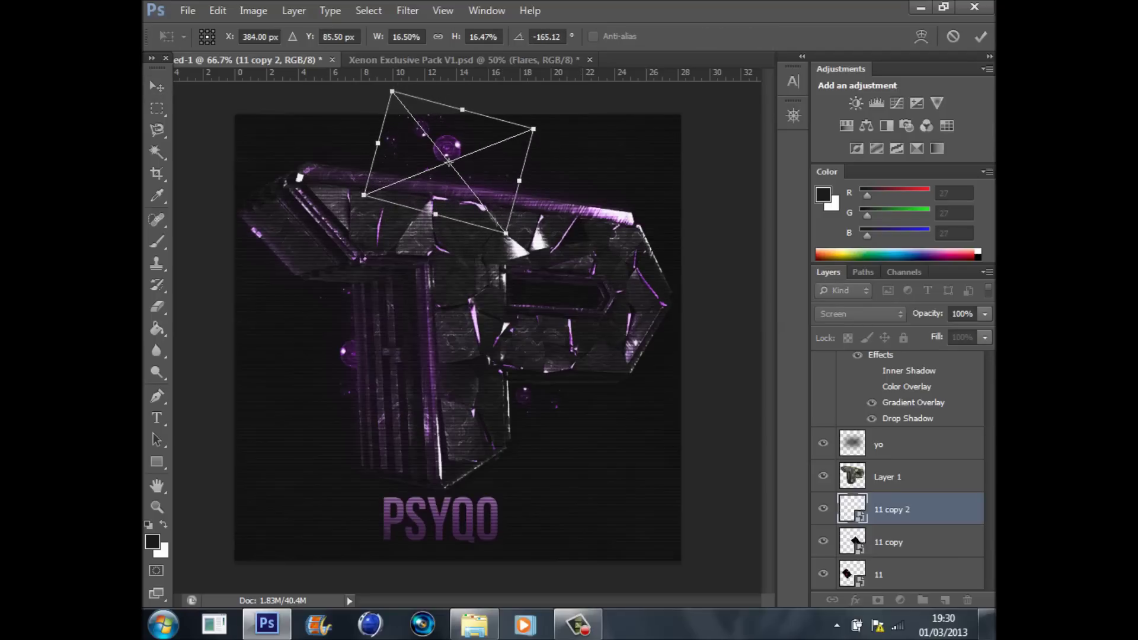
{"action": "left_click", "coordinate": [158, 86]}
{"action": "key", "text": "Return"}
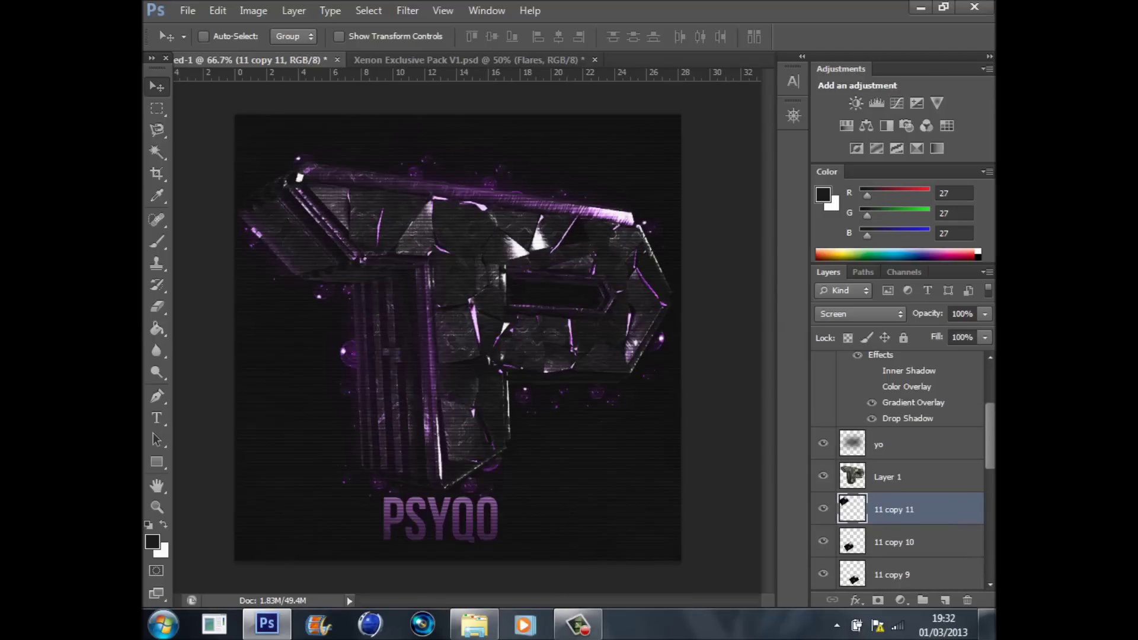
Merge layers 11 through 11 copy 11 into one layer and set its blend mode to Screen.
{"action": "scroll", "coordinate": [898, 468], "scroll_direction": "down", "scroll_amount": 4}
{"action": "scroll", "coordinate": [898, 468], "scroll_direction": "down", "scroll_amount": 3}
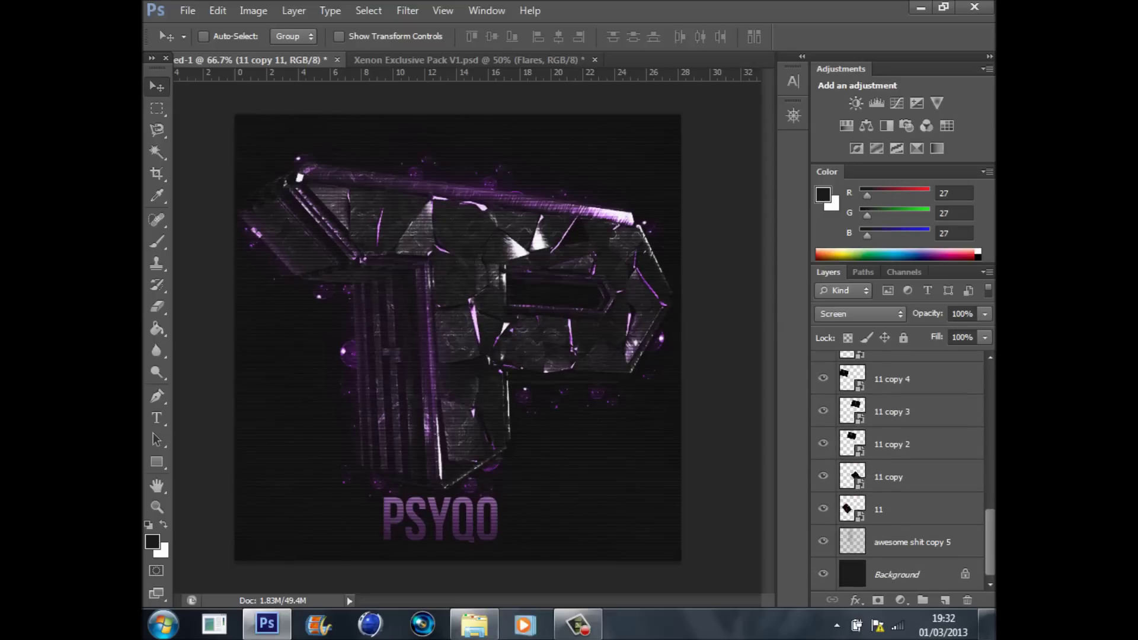
{"action": "left_click", "coordinate": [890, 510], "text": "shift"}
{"action": "right_click", "coordinate": [922, 509]}
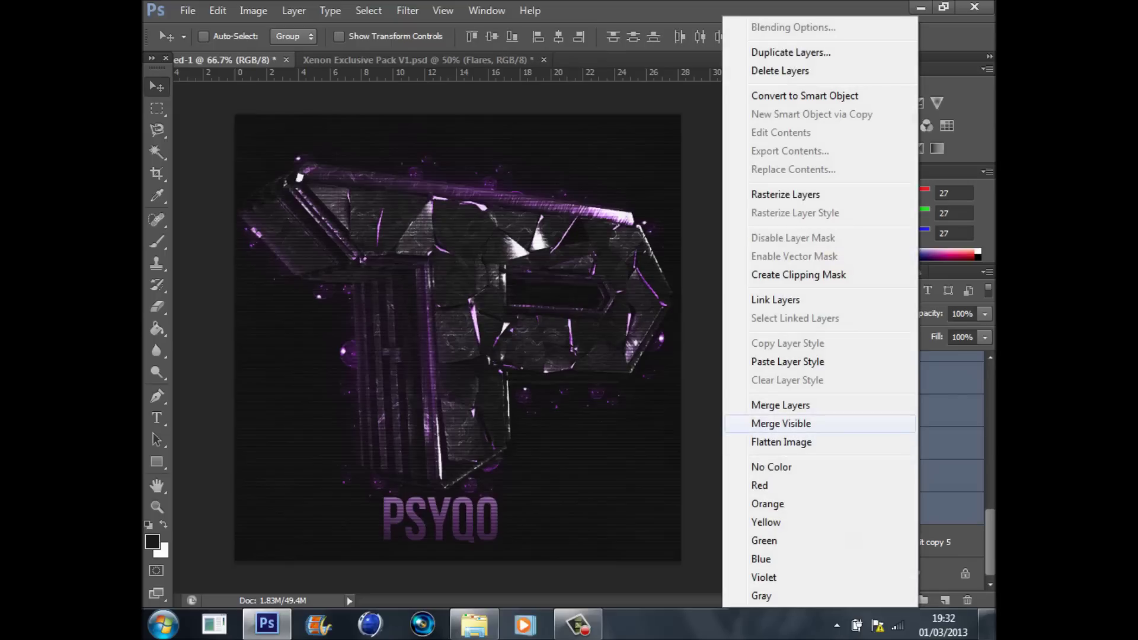
{"action": "left_click", "coordinate": [770, 399]}
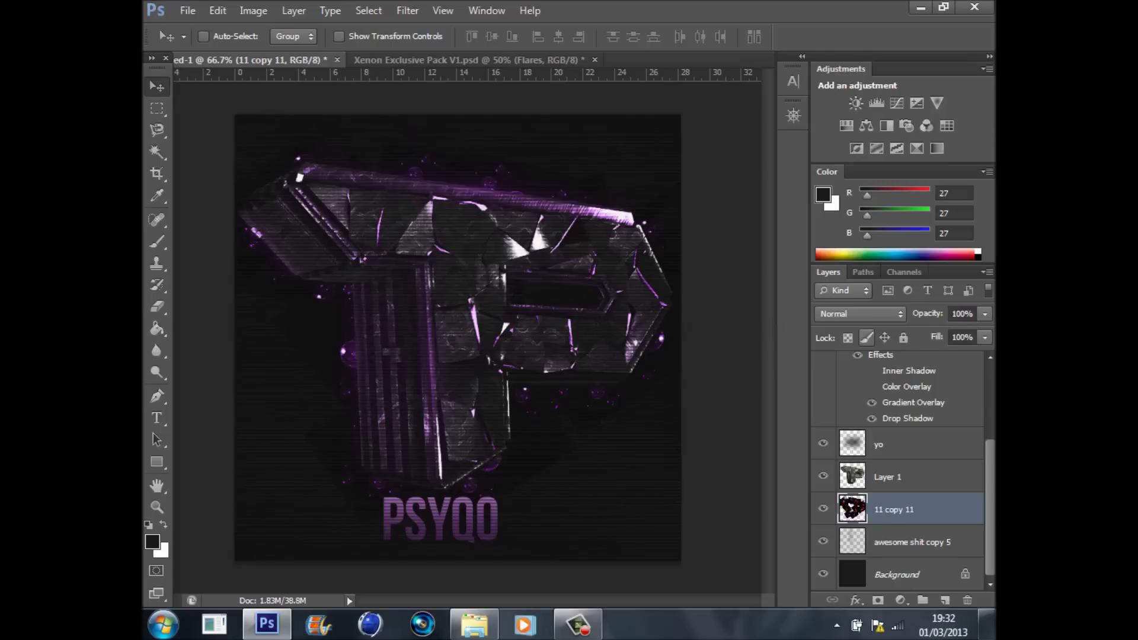
{"action": "left_click", "coordinate": [860, 314]}
{"action": "left_click", "coordinate": [842, 141]}
Apply the Glowing Edges filter to layer 11 copy 11 with edge width 4, edge brightness 6 and smoothness 10.
{"action": "left_click", "coordinate": [408, 11]}
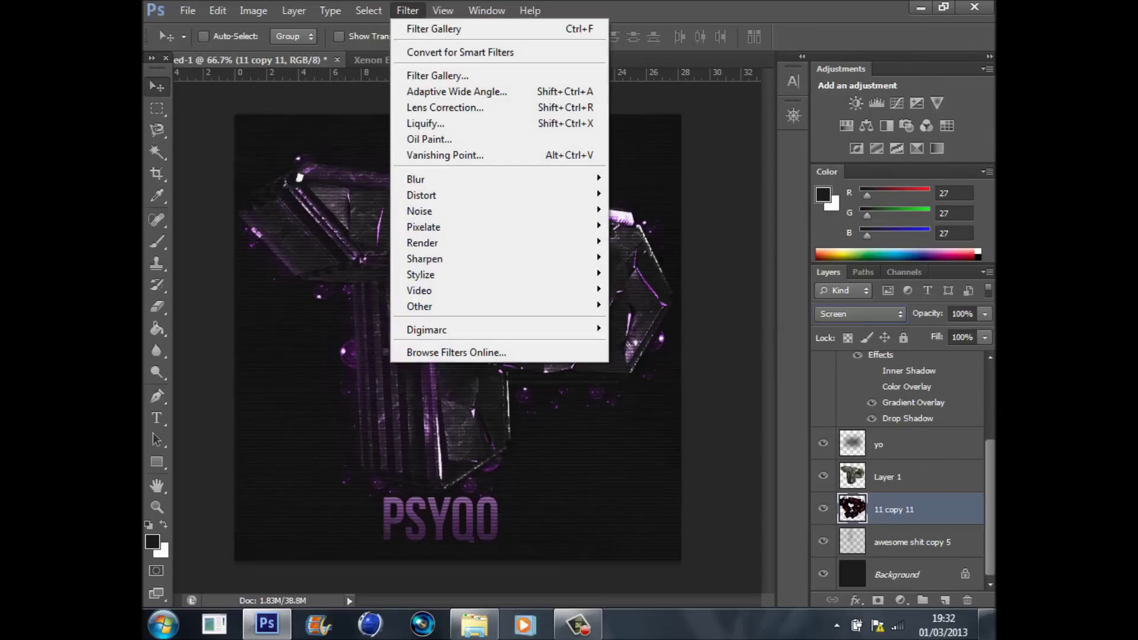
{"action": "left_click", "coordinate": [437, 76]}
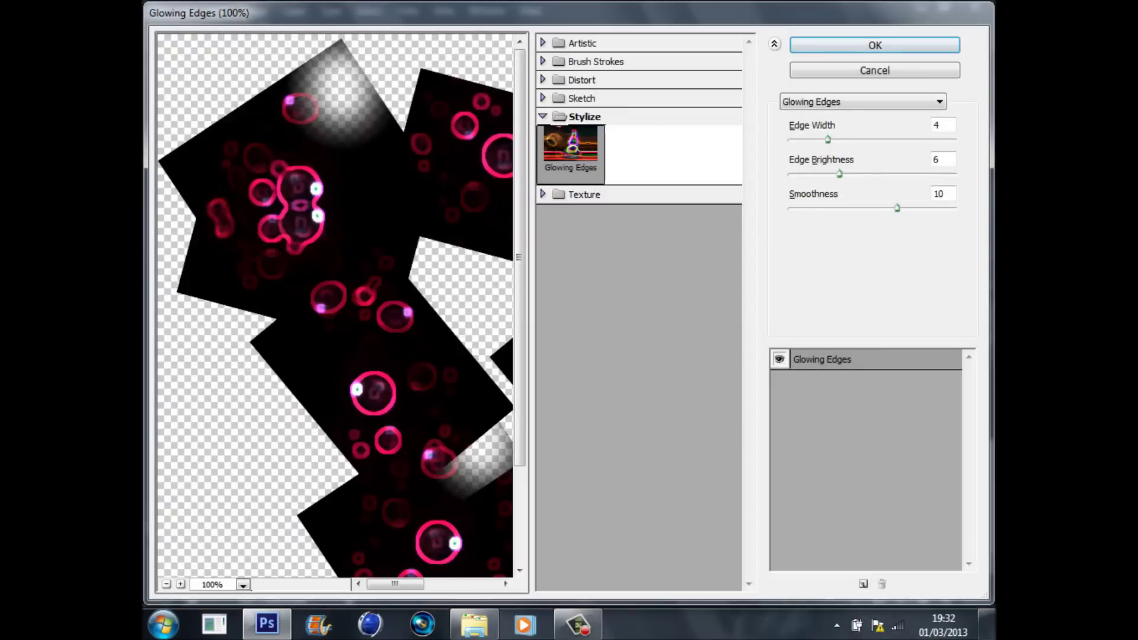
{"action": "left_click", "coordinate": [875, 45]}
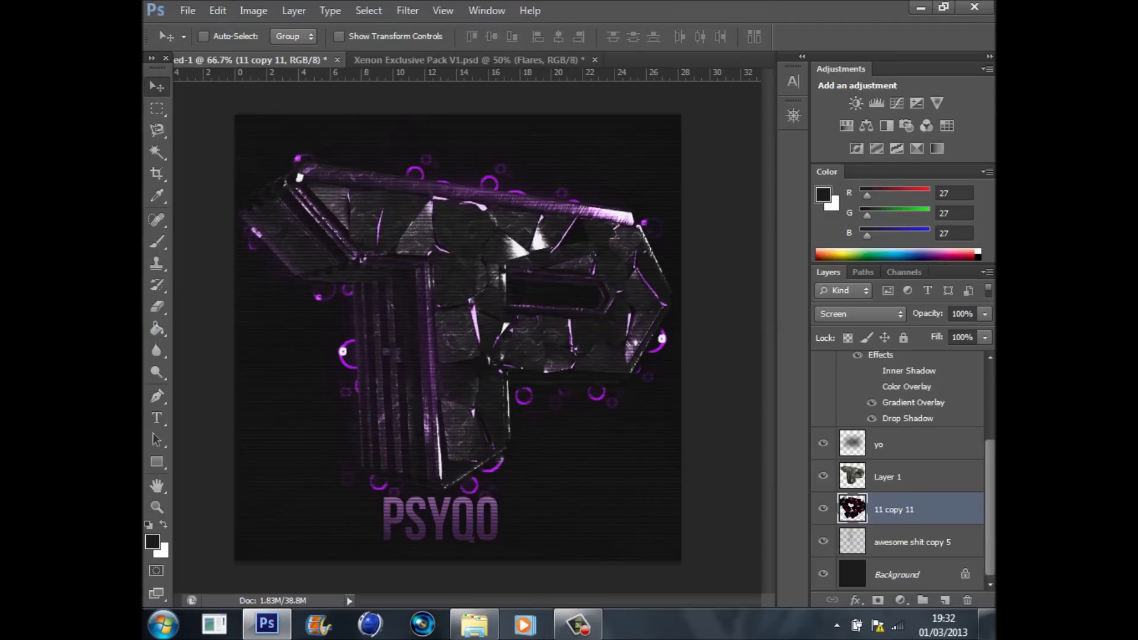
Reduce layer 11 copy 11's opacity to 52% and compare the logo with the layer hidden and shown.
{"action": "left_click", "coordinate": [985, 313]}
{"action": "left_click_drag", "start_coordinate": [985, 333], "coordinate": [944, 333]}
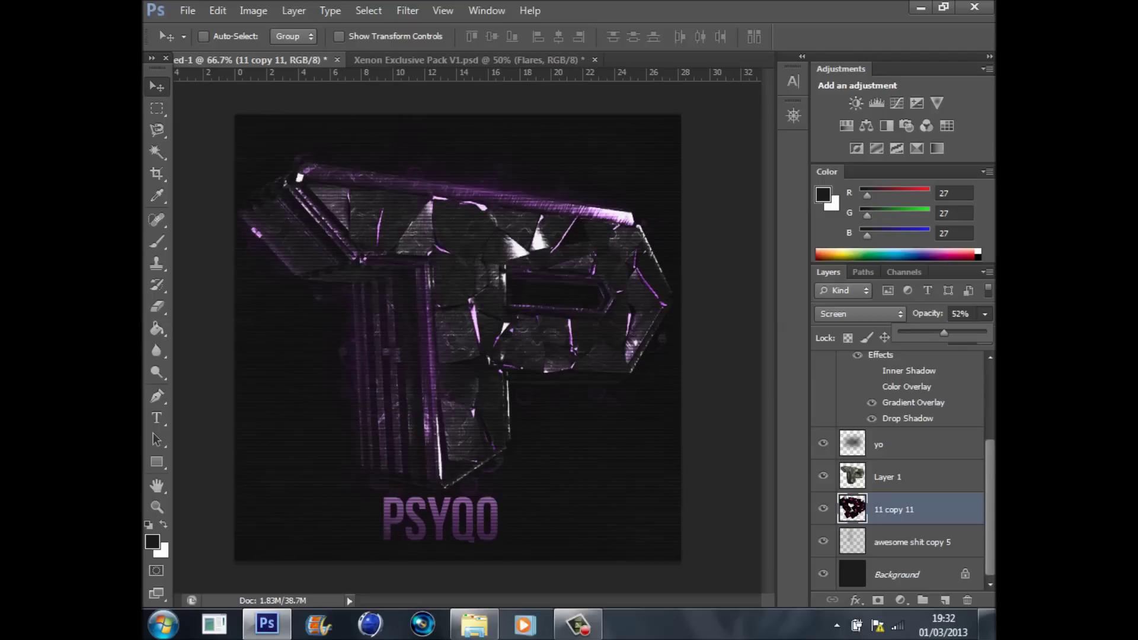
{"action": "left_click", "coordinate": [823, 509]}
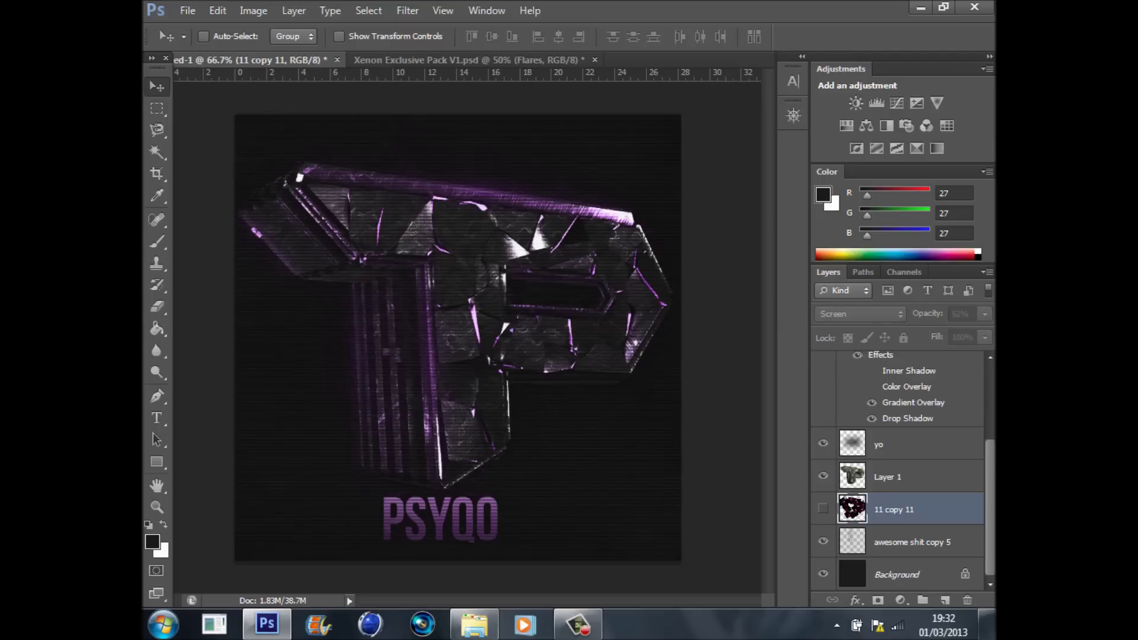
{"action": "left_click", "coordinate": [824, 508]}
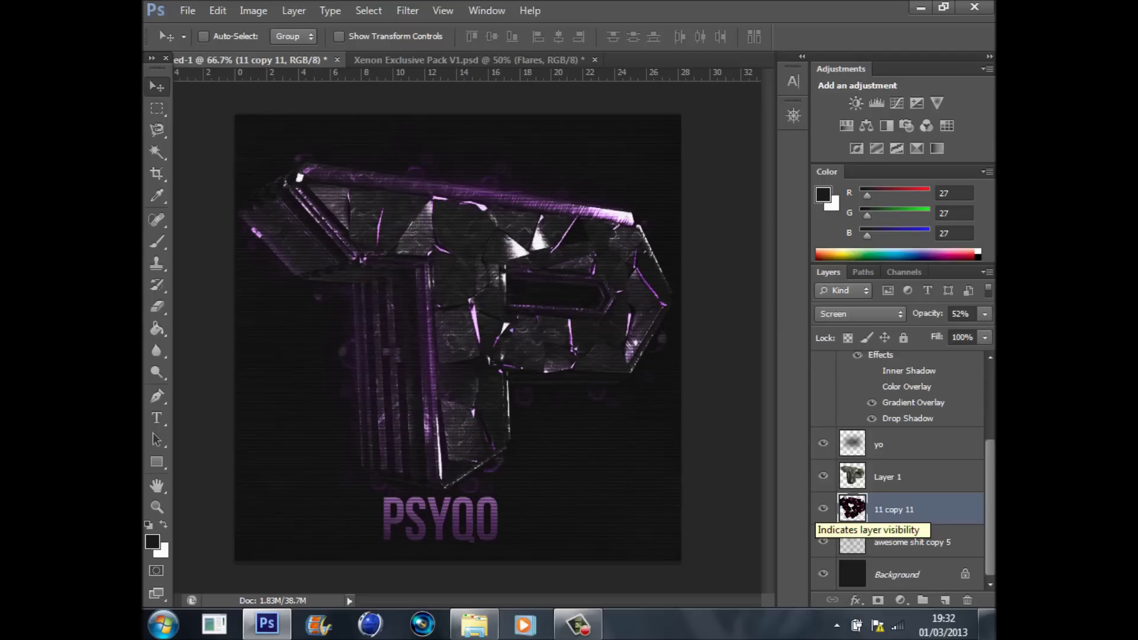
Warp layer 11 copy 11 by pulling its corners and edge handles slightly inward around the letter, and apply the transformation.
{"action": "key", "text": "ctrl+t"}
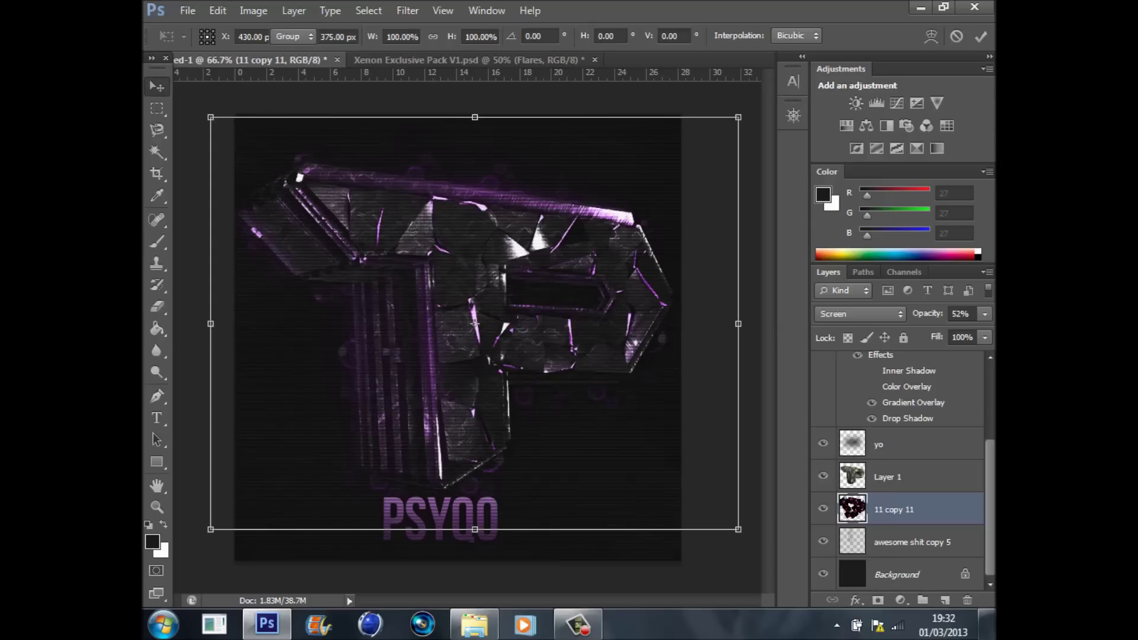
{"action": "key", "text": "Return"}
{"action": "left_click", "coordinate": [217, 10]}
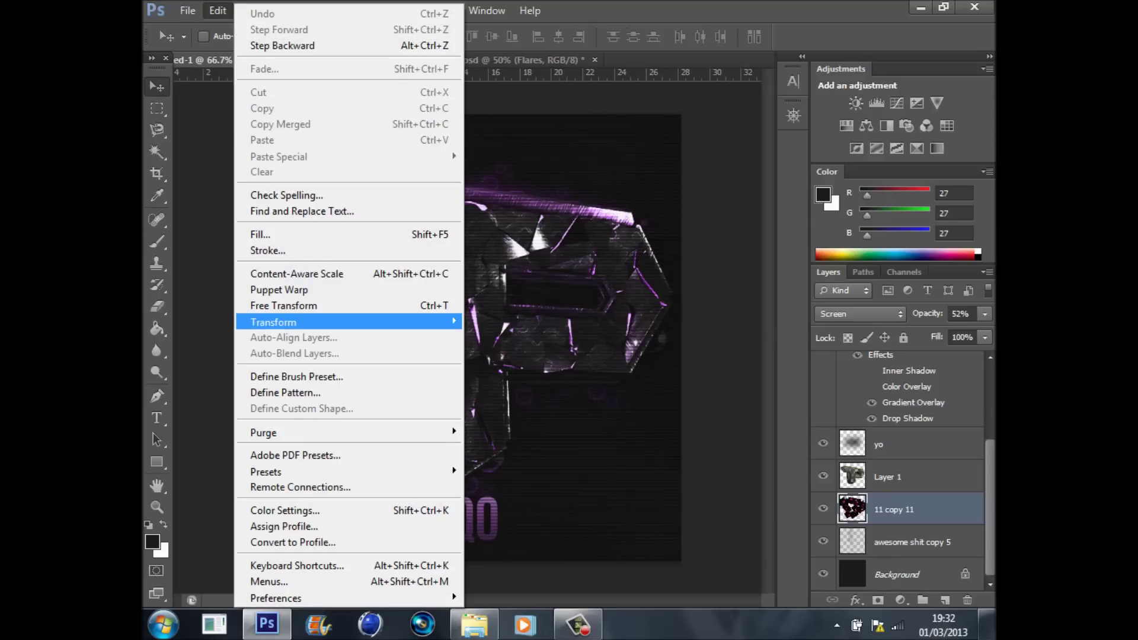
{"action": "mouse_move", "coordinate": [332, 322]}
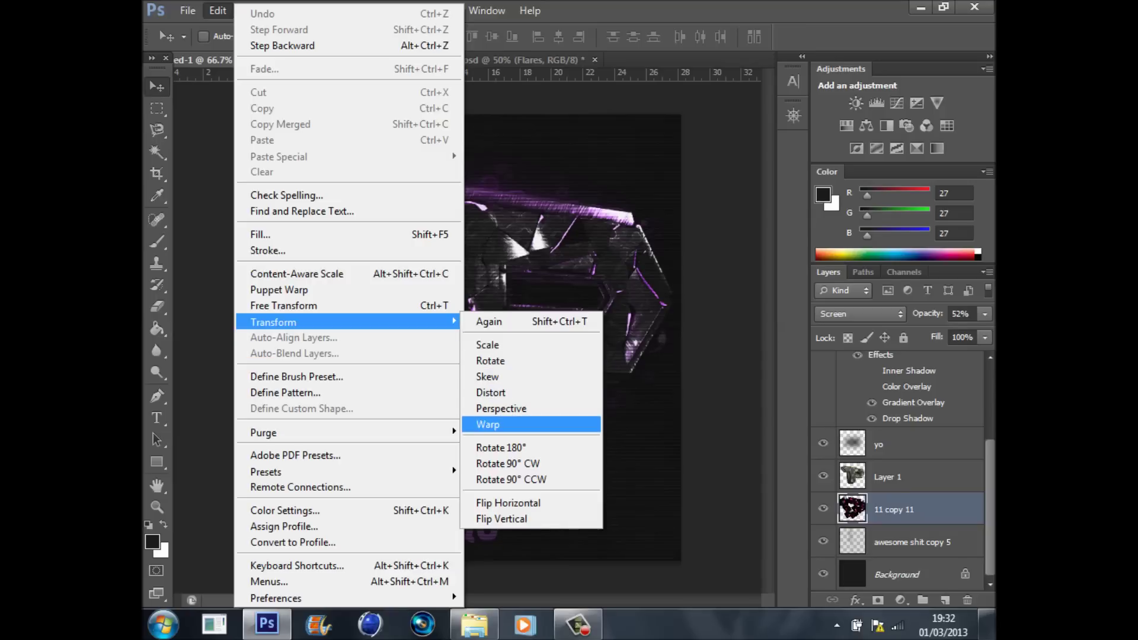
{"action": "left_click", "coordinate": [487, 425]}
{"action": "left_click_drag", "start_coordinate": [562, 530], "coordinate": [571, 513]}
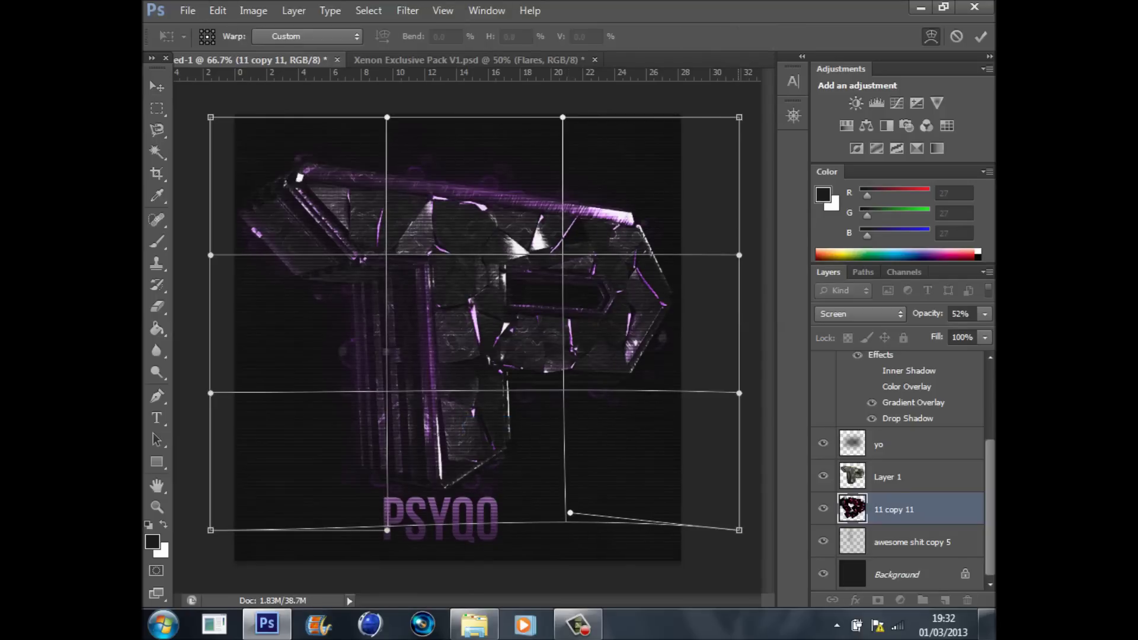
{"action": "left_click_drag", "start_coordinate": [739, 393], "coordinate": [734, 379]}
{"action": "left_click_drag", "start_coordinate": [740, 117], "coordinate": [718, 126]}
{"action": "left_click_drag", "start_coordinate": [387, 117], "coordinate": [341, 117]}
{"action": "left_click_drag", "start_coordinate": [210, 118], "coordinate": [224, 126]}
{"action": "left_click_drag", "start_coordinate": [210, 393], "coordinate": [222, 371]}
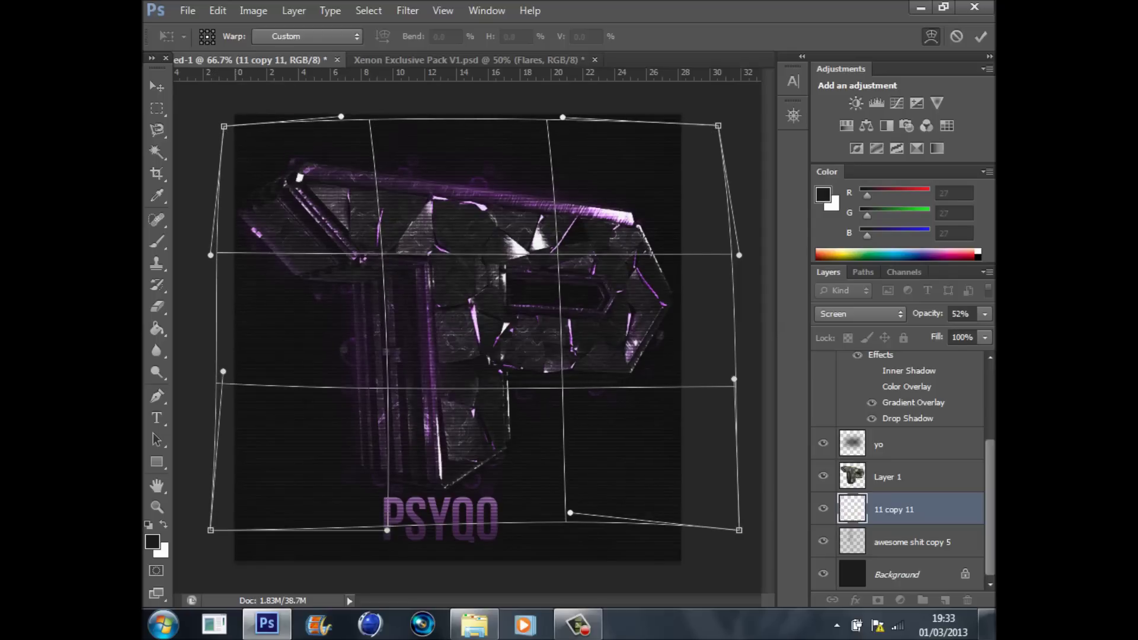
{"action": "left_click_drag", "start_coordinate": [387, 531], "coordinate": [386, 513]}
{"action": "left_click_drag", "start_coordinate": [739, 530], "coordinate": [734, 517]}
{"action": "left_click", "coordinate": [157, 86]}
{"action": "left_click", "coordinate": [485, 231]}
Set layer 11 copy 11's opacity to 58% and its fill to 88%.
{"action": "left_click", "coordinate": [984, 314]}
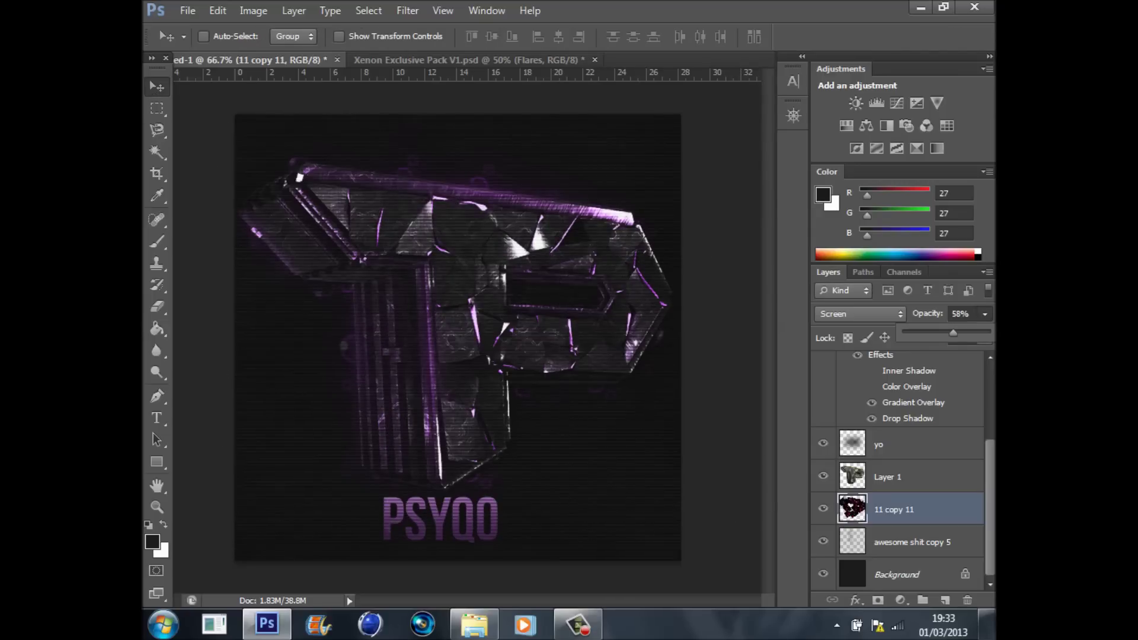
{"action": "left_click", "coordinate": [988, 291]}
{"action": "left_click", "coordinate": [985, 338]}
{"action": "mouse_move", "coordinate": [986, 356]}
{"action": "left_mouse_down"}
{"action": "mouse_move", "coordinate": [963, 357]}
{"action": "mouse_move", "coordinate": [976, 356]}
{"action": "left_mouse_up"}
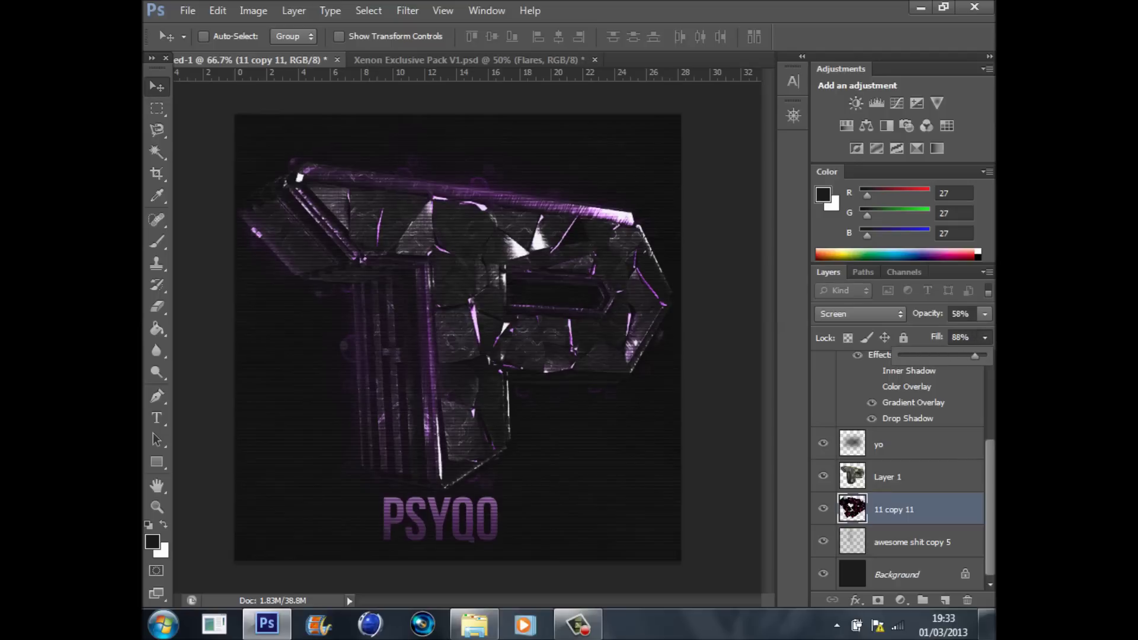
{"action": "key", "text": "ctrl+minus"}
{"action": "key", "text": "ctrl+plus"}
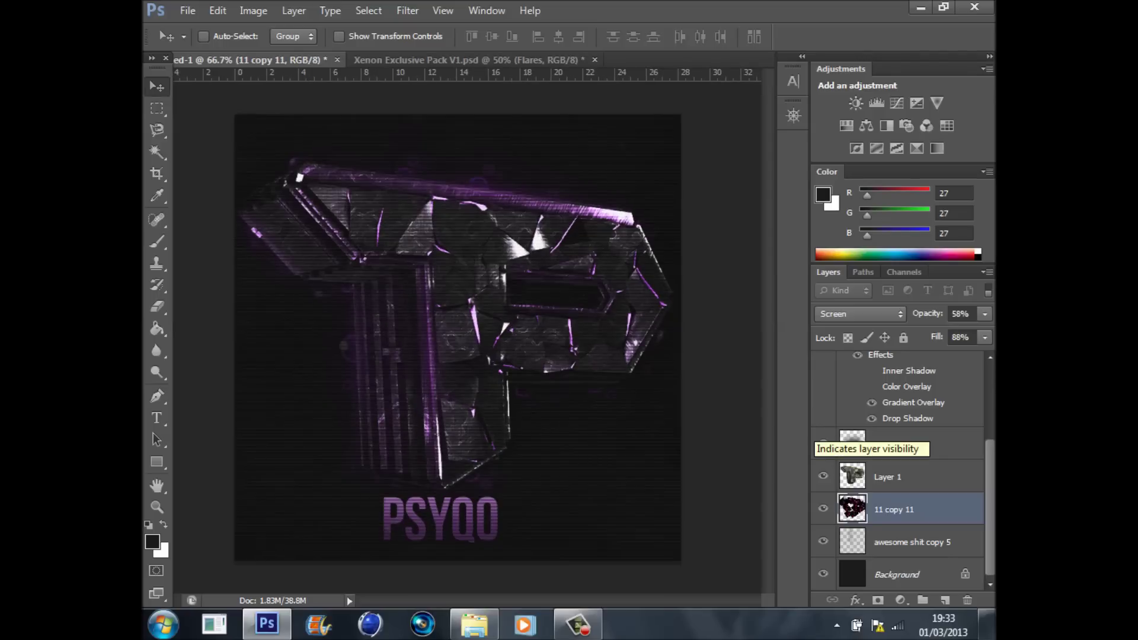
Select the Corrector 2 group at the top of the layer stack.
{"action": "scroll", "coordinate": [823, 439], "scroll_direction": "up", "scroll_amount": 4}
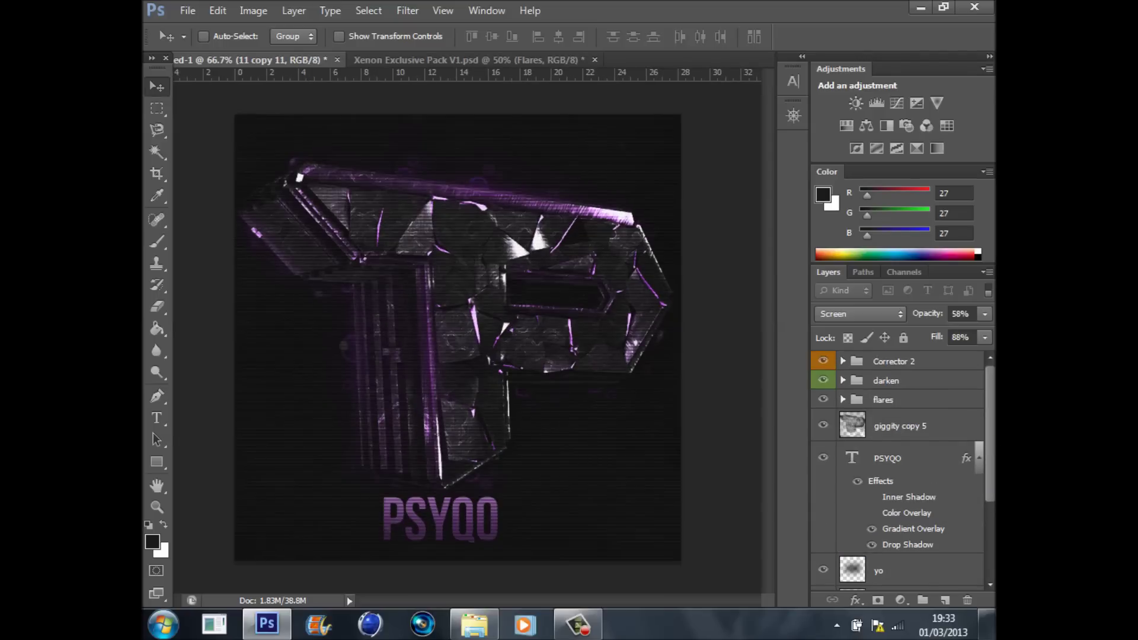
{"action": "left_click", "coordinate": [913, 362]}
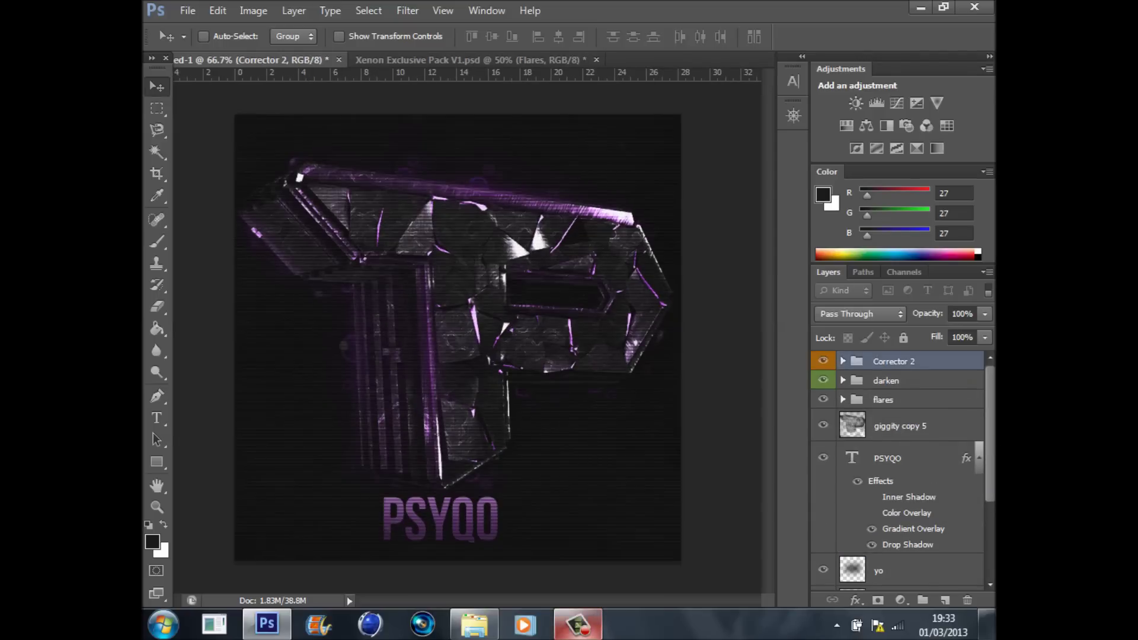
{"action": "mouse_move", "coordinate": [578, 625]}
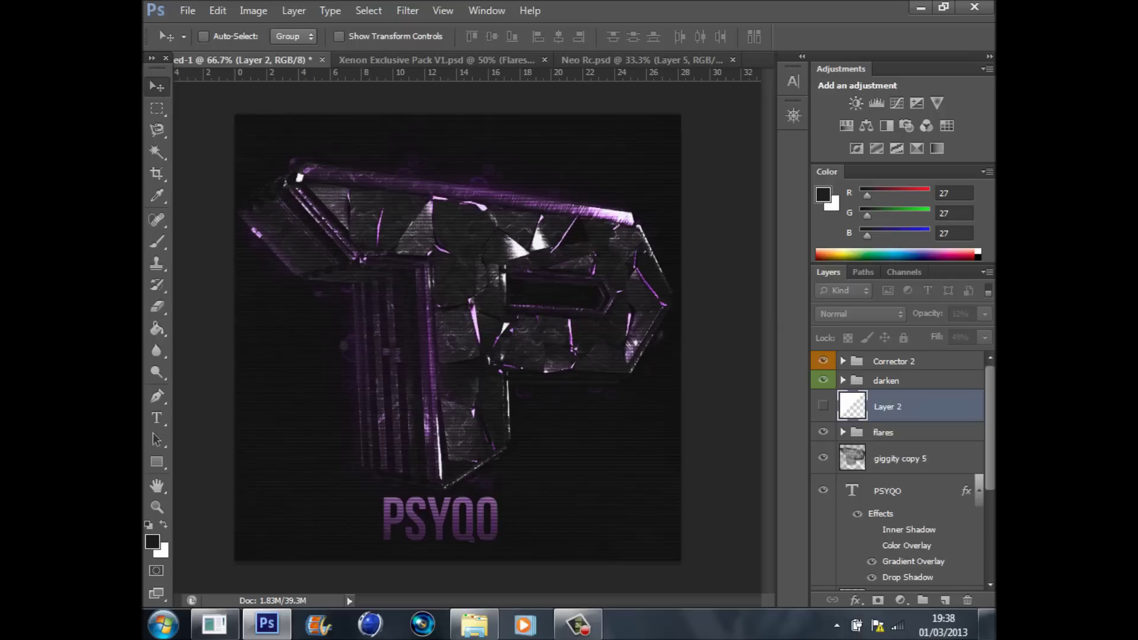
Show Layer 2, the diagonal white overlay, and set its opacity to 13% after trying 8% and 15%.
{"action": "left_click", "coordinate": [824, 406]}
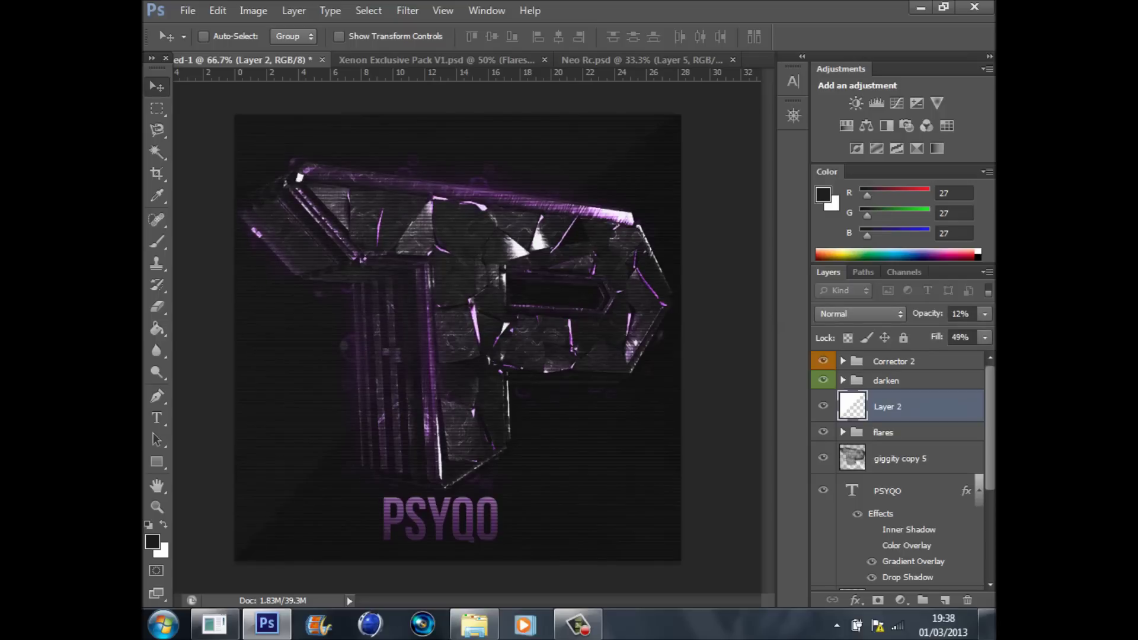
{"action": "left_click", "coordinate": [985, 314]}
{"action": "mouse_move", "coordinate": [913, 333]}
{"action": "left_mouse_down"}
{"action": "mouse_move", "coordinate": [937, 333]}
{"action": "mouse_move", "coordinate": [910, 333]}
{"action": "left_mouse_up"}
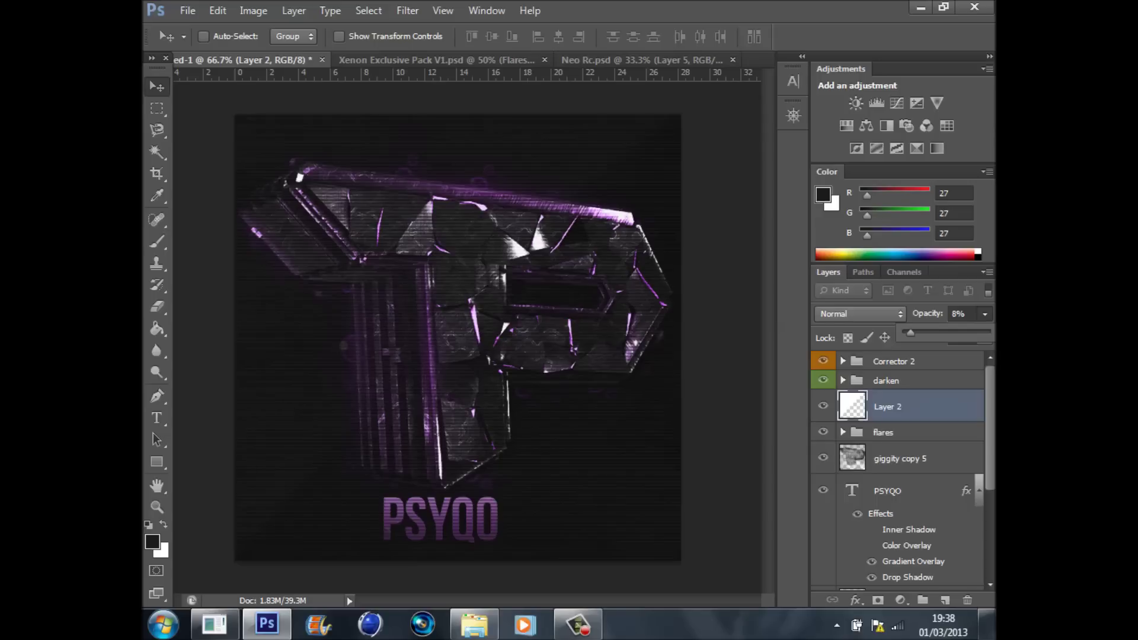
{"action": "left_click_drag", "start_coordinate": [910, 333], "coordinate": [919, 334]}
{"action": "double_click", "coordinate": [958, 314]}
{"action": "type", "text": "15"}
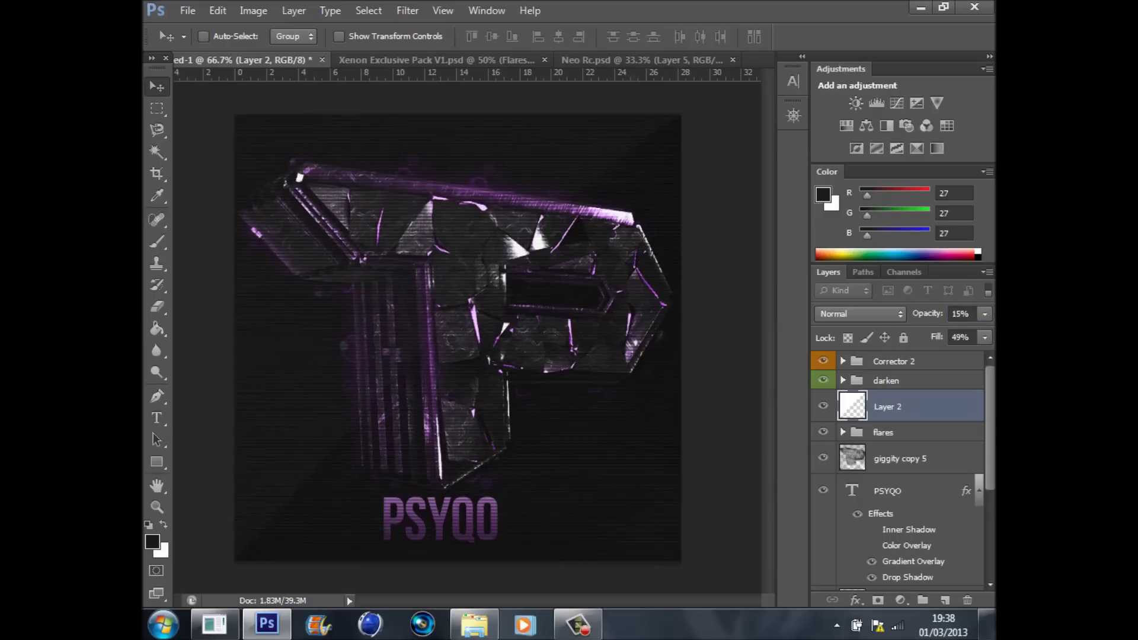
{"action": "key", "text": "Return"}
{"action": "type", "text": "13"}
{"action": "key", "text": "Return"}
Compare the logo with Layer 2 hidden and shown, leaving the layer visible.
{"action": "left_click", "coordinate": [823, 406]}
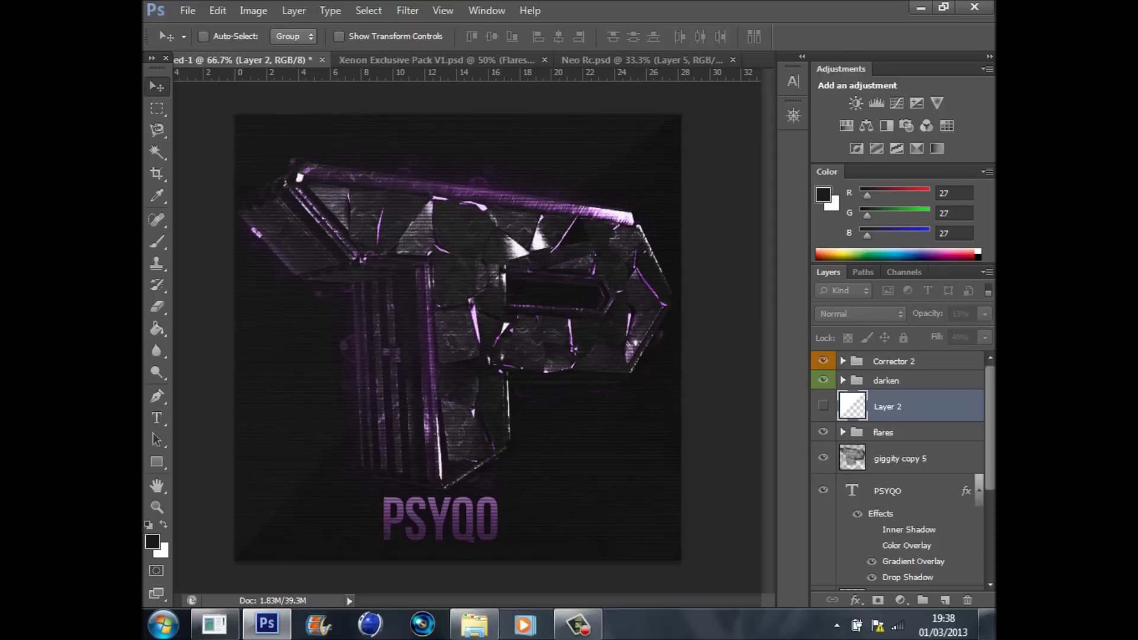
{"action": "key", "text": "ctrl+minus"}
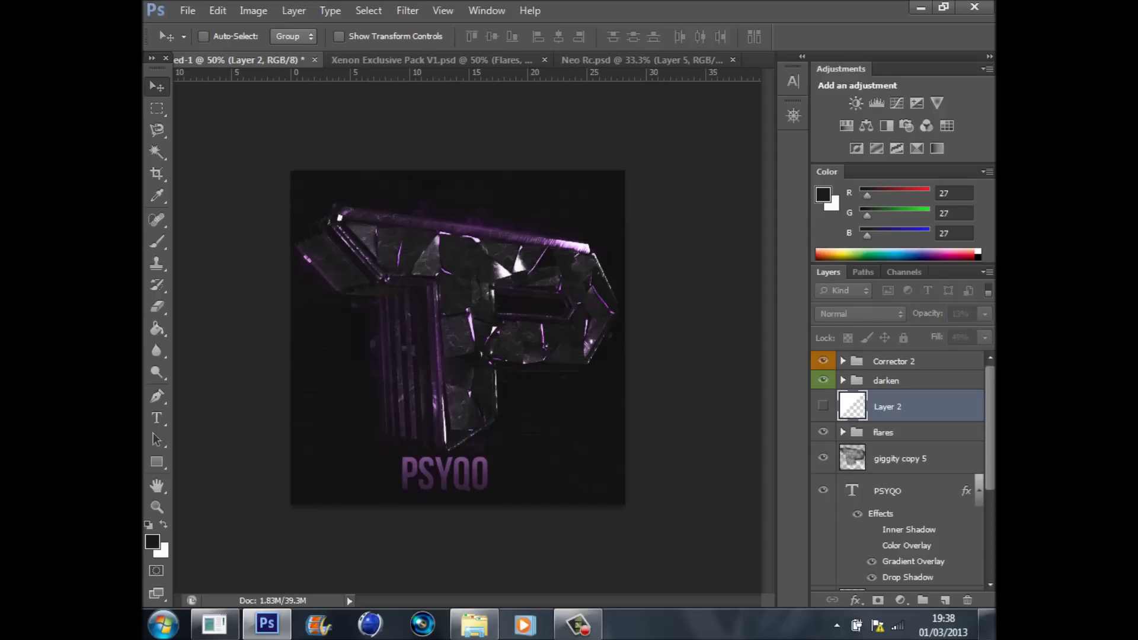
{"action": "key", "text": "ctrl+plus"}
{"action": "key", "text": "ctrl+plus"}
{"action": "key", "text": "ctrl+minus"}
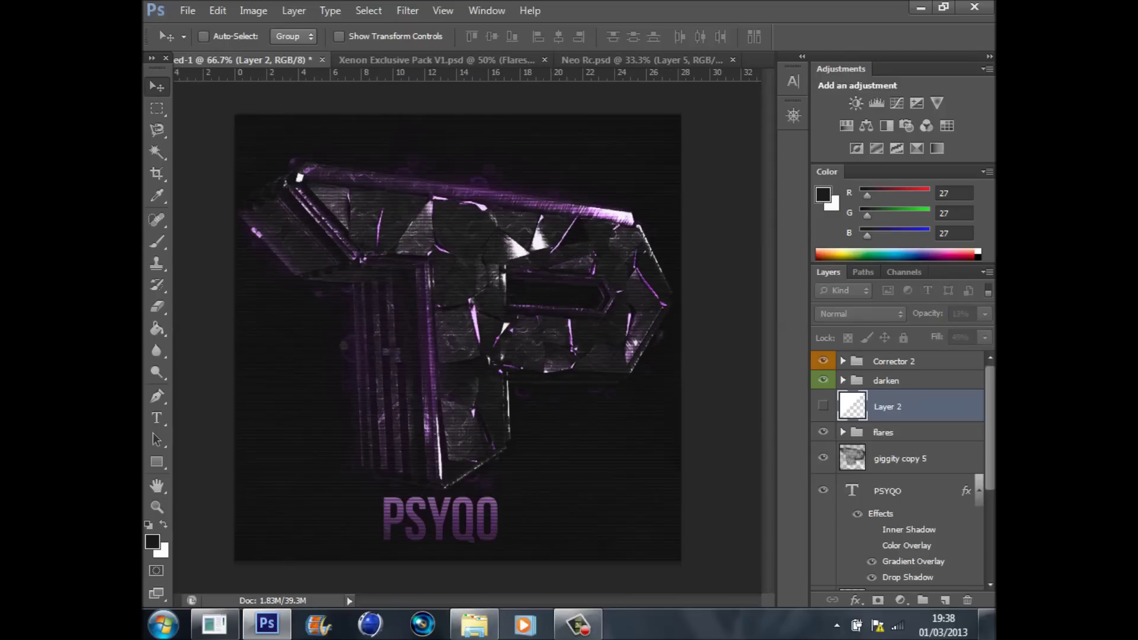
{"action": "left_click", "coordinate": [823, 406]}
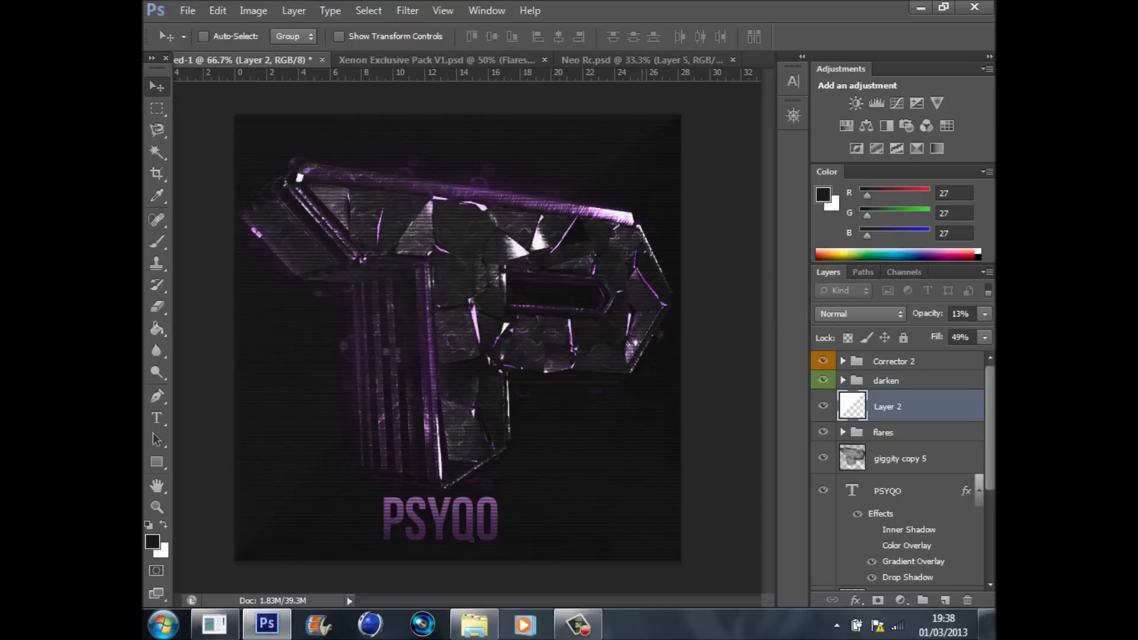